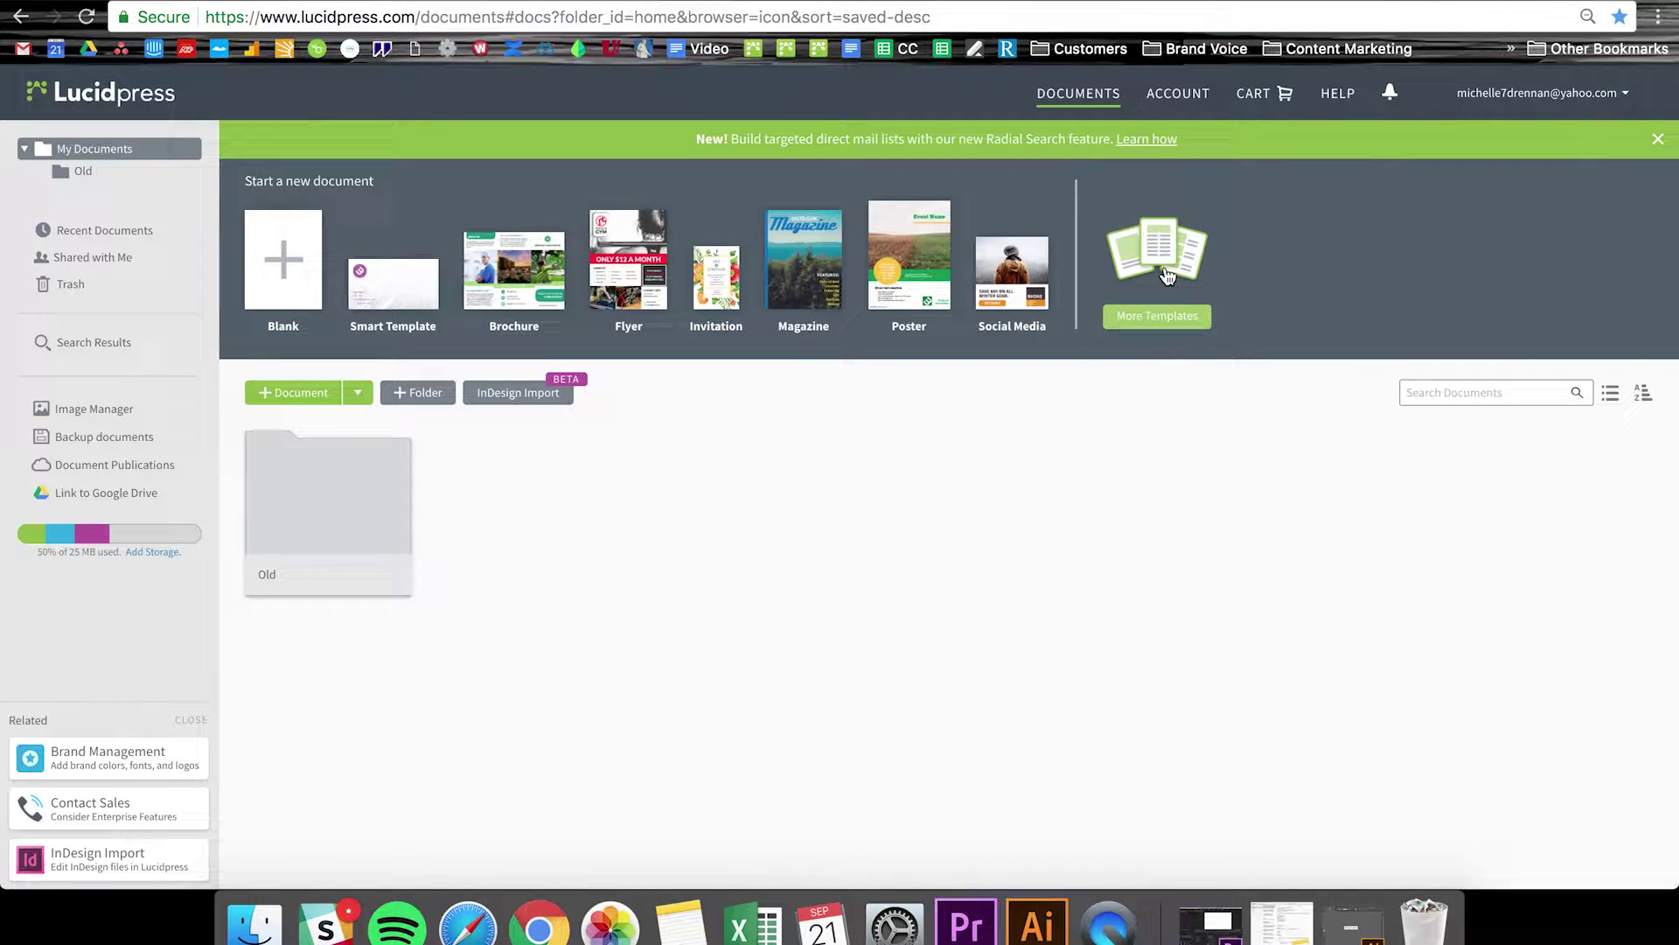
Step: Filter the template gallery to Gift Certificates and preview both pages of Woodsy Hotel
left_click(1166, 276)
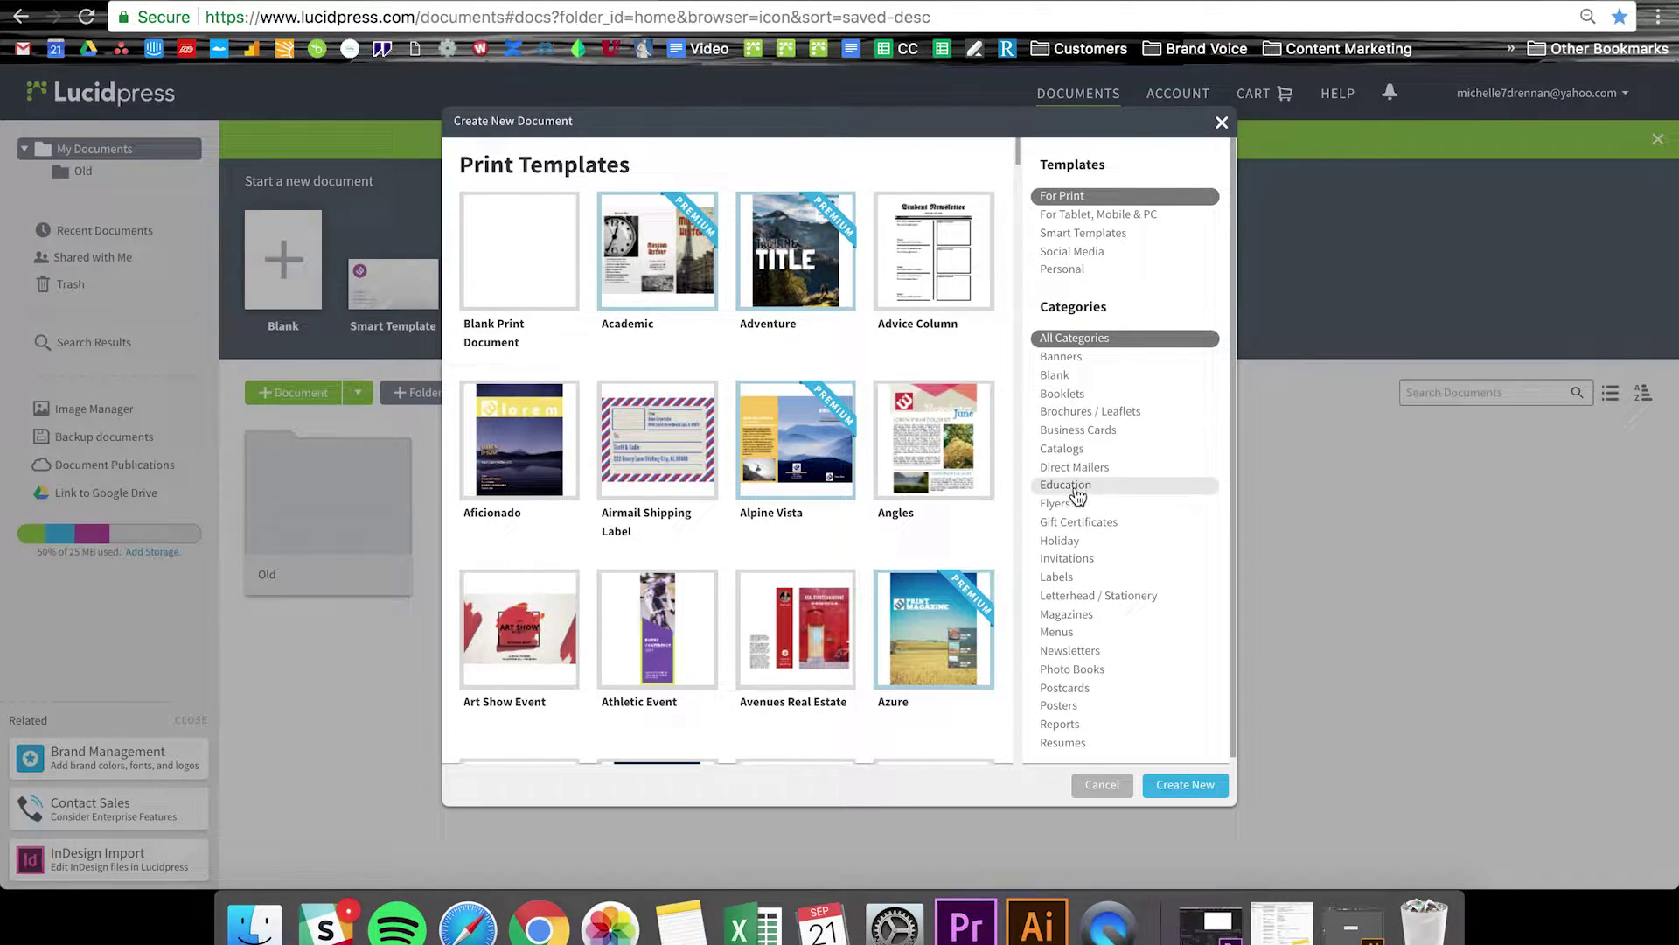
left_click(1124, 523)
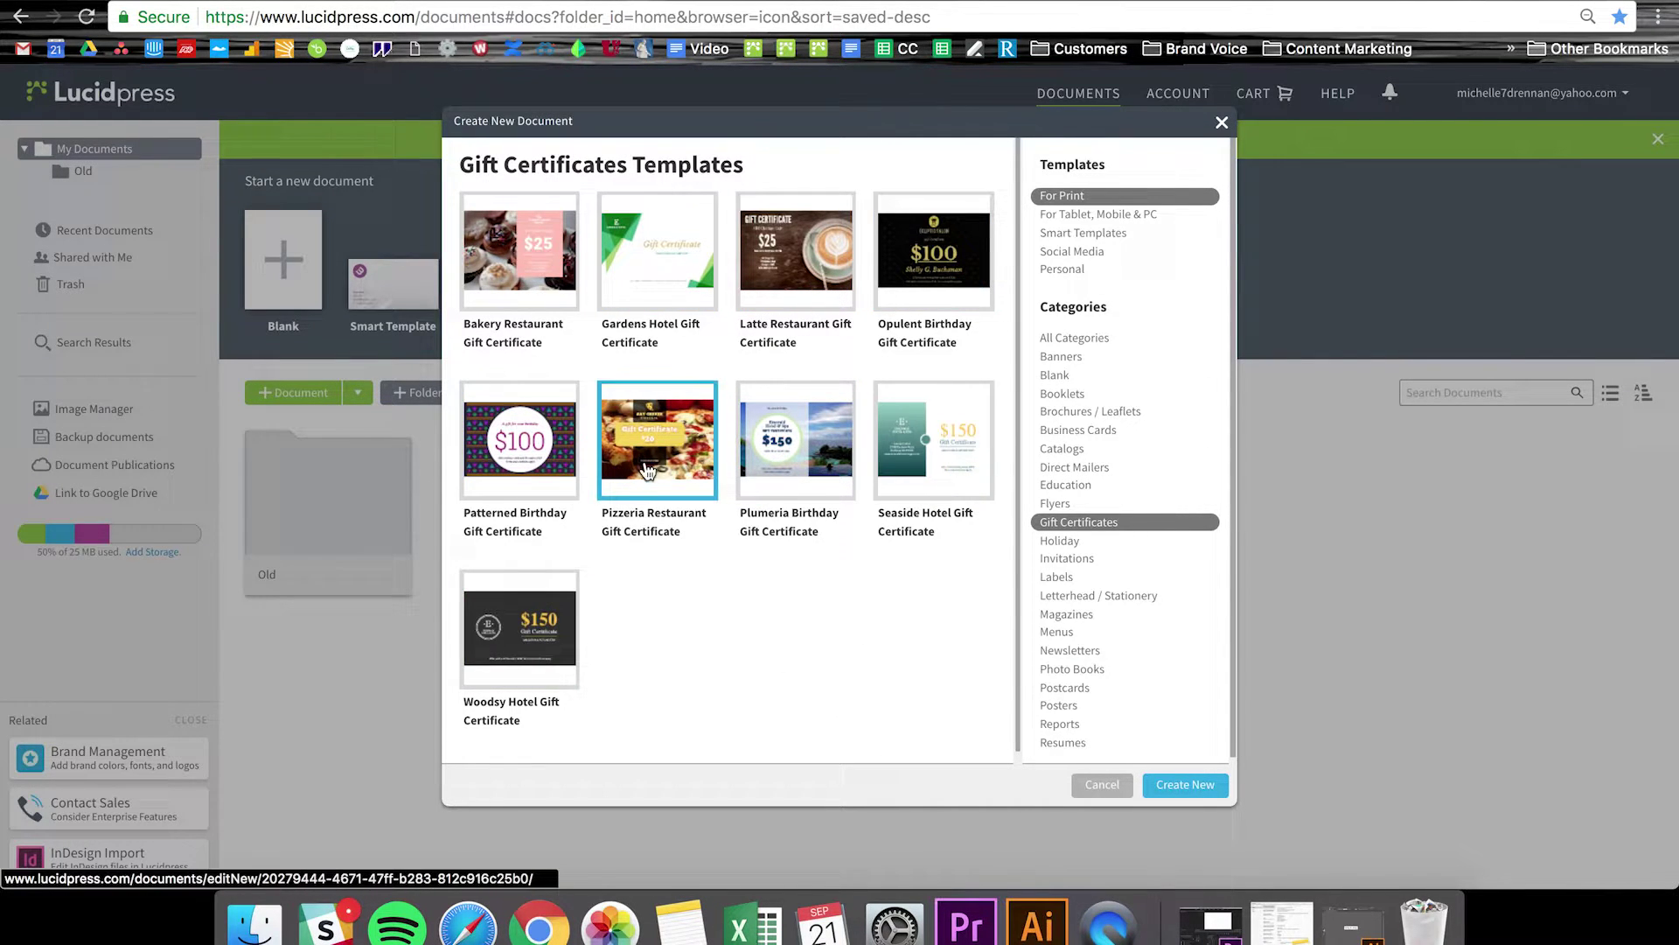
mouse_move(519, 628)
left_click(553, 669)
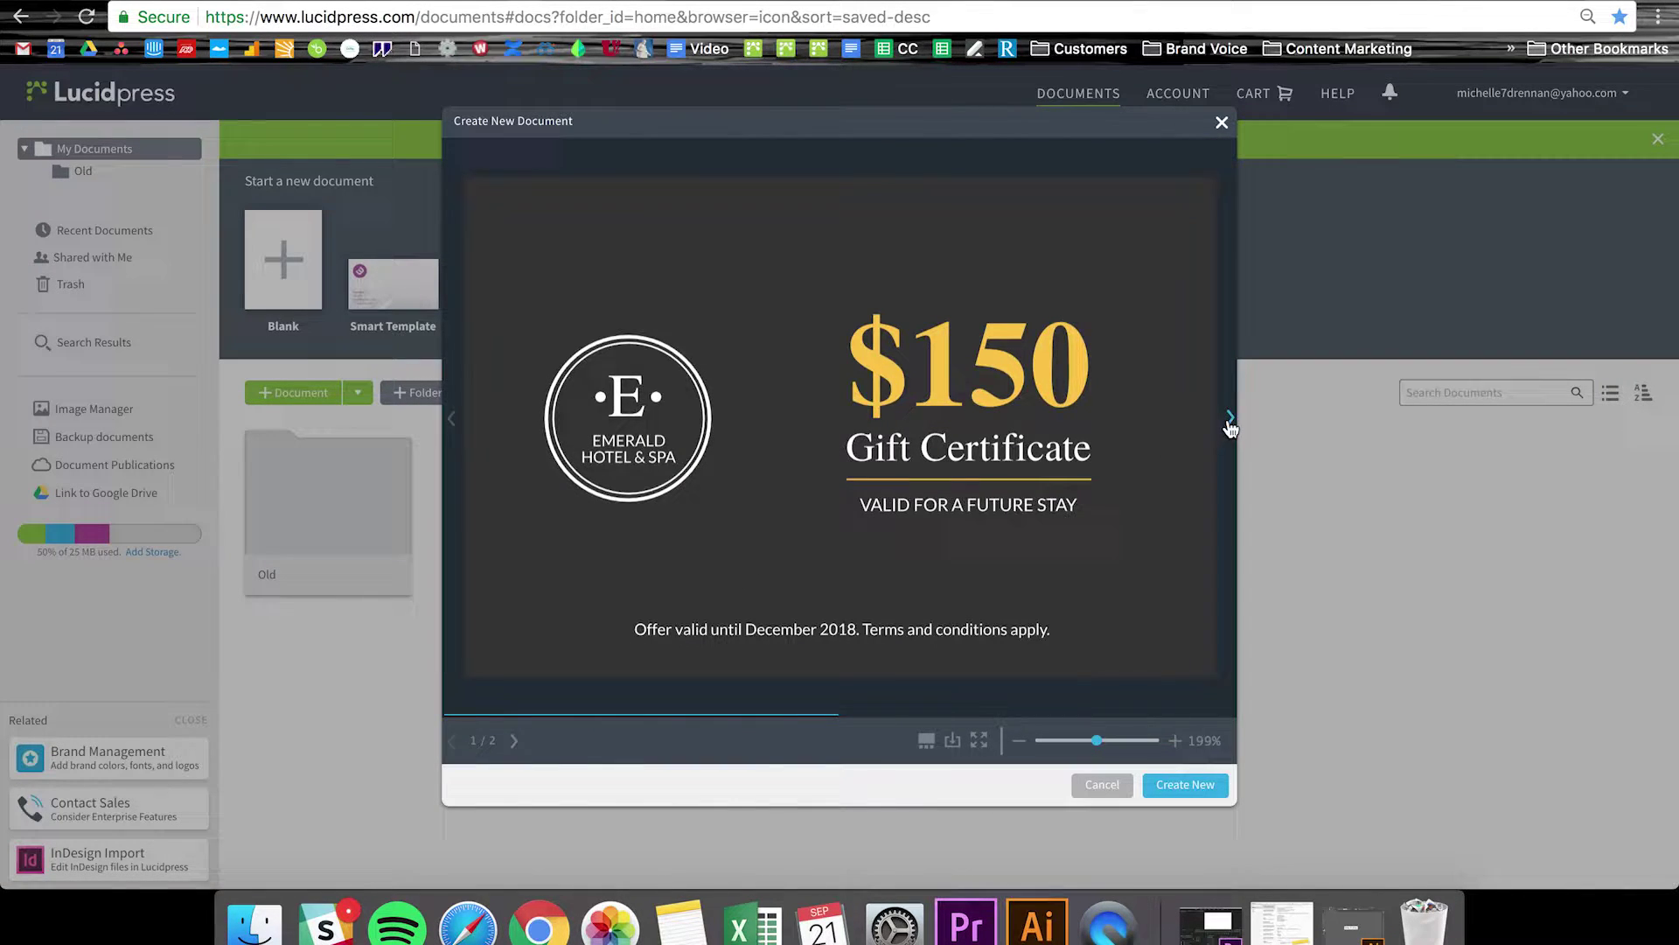
left_click(1229, 418)
left_click(1102, 785)
mouse_move(520, 249)
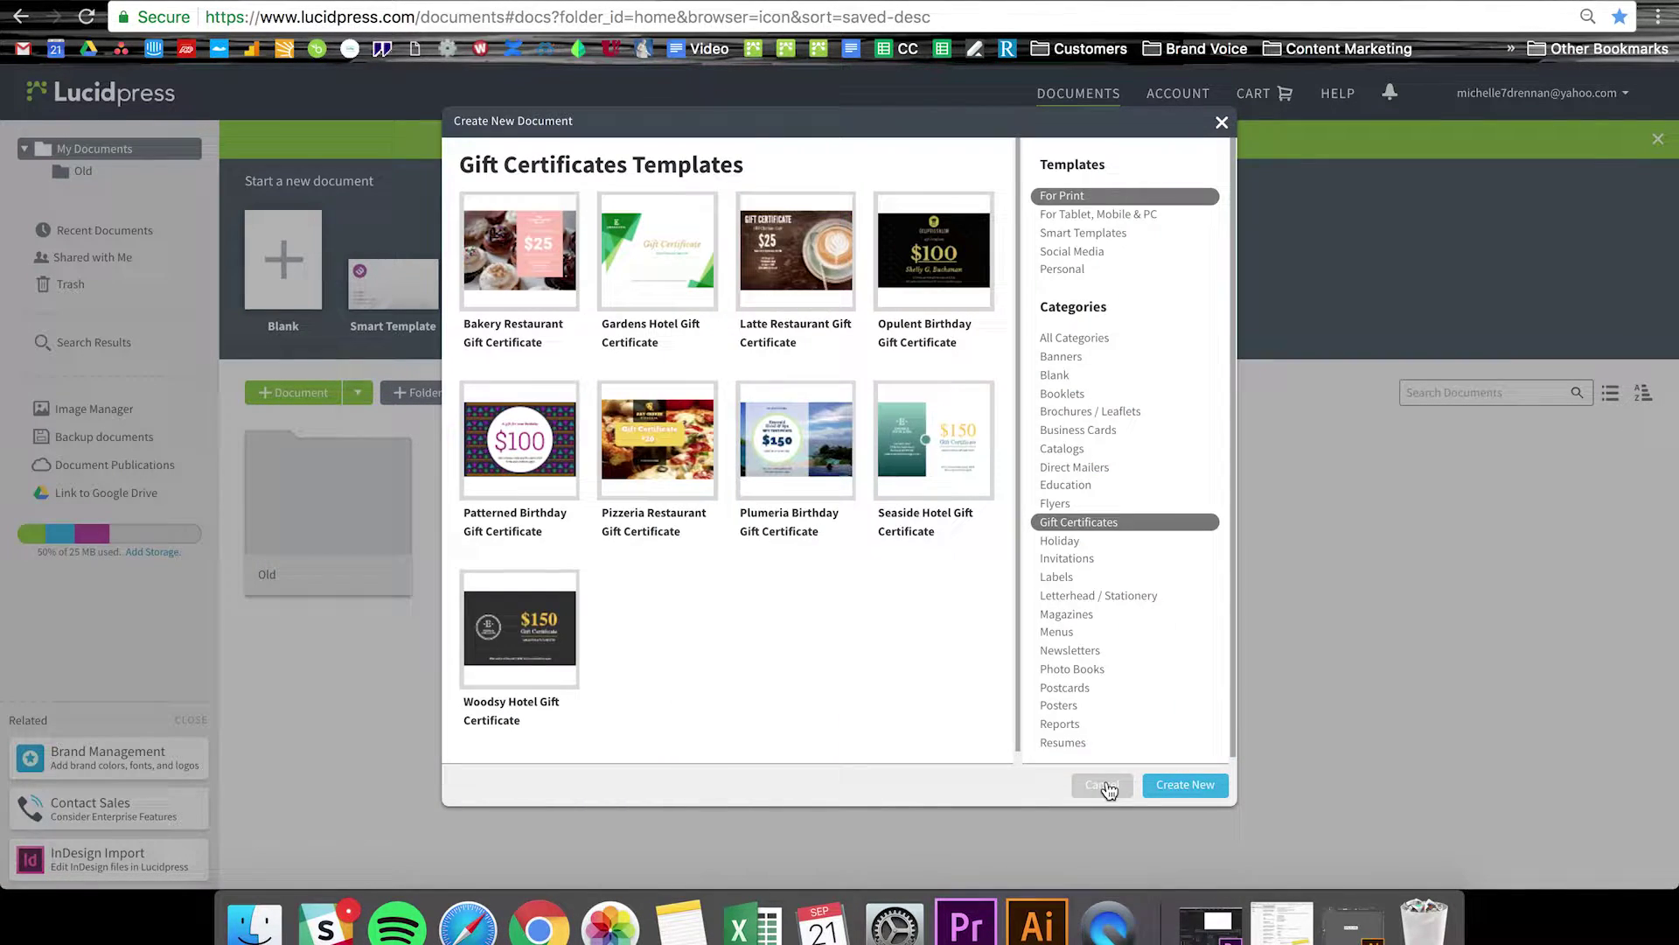
Step: Preview the front and back pages of the Bakery Restaurant gift certificate
left_click(557, 290)
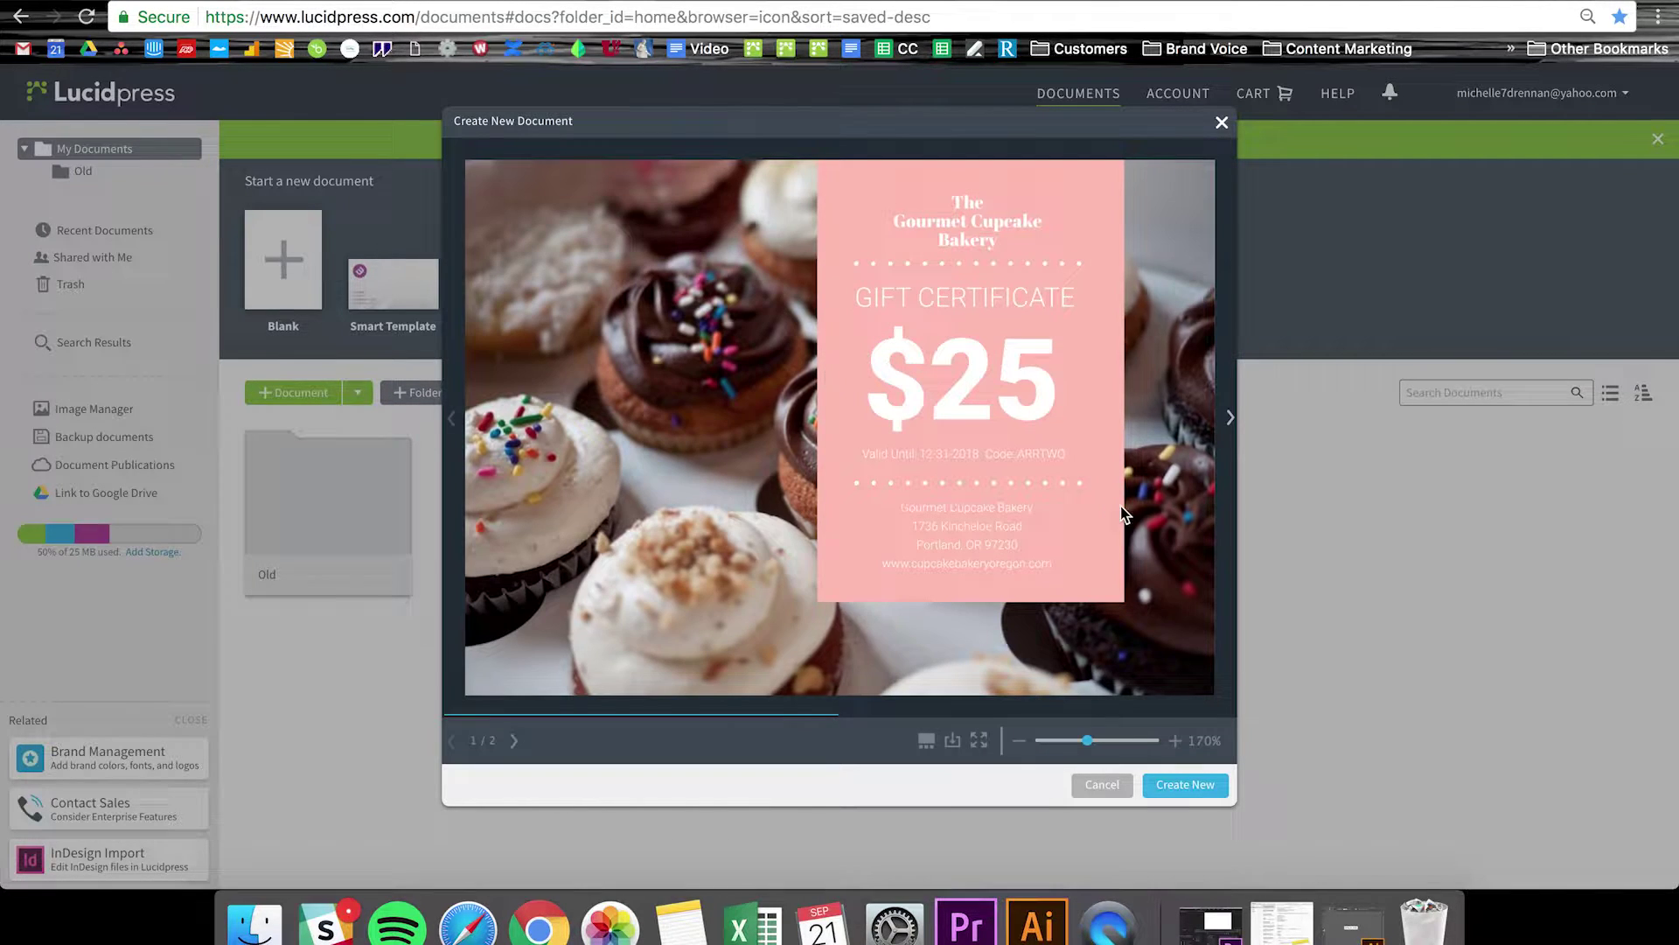
left_click(1230, 418)
left_click(1102, 785)
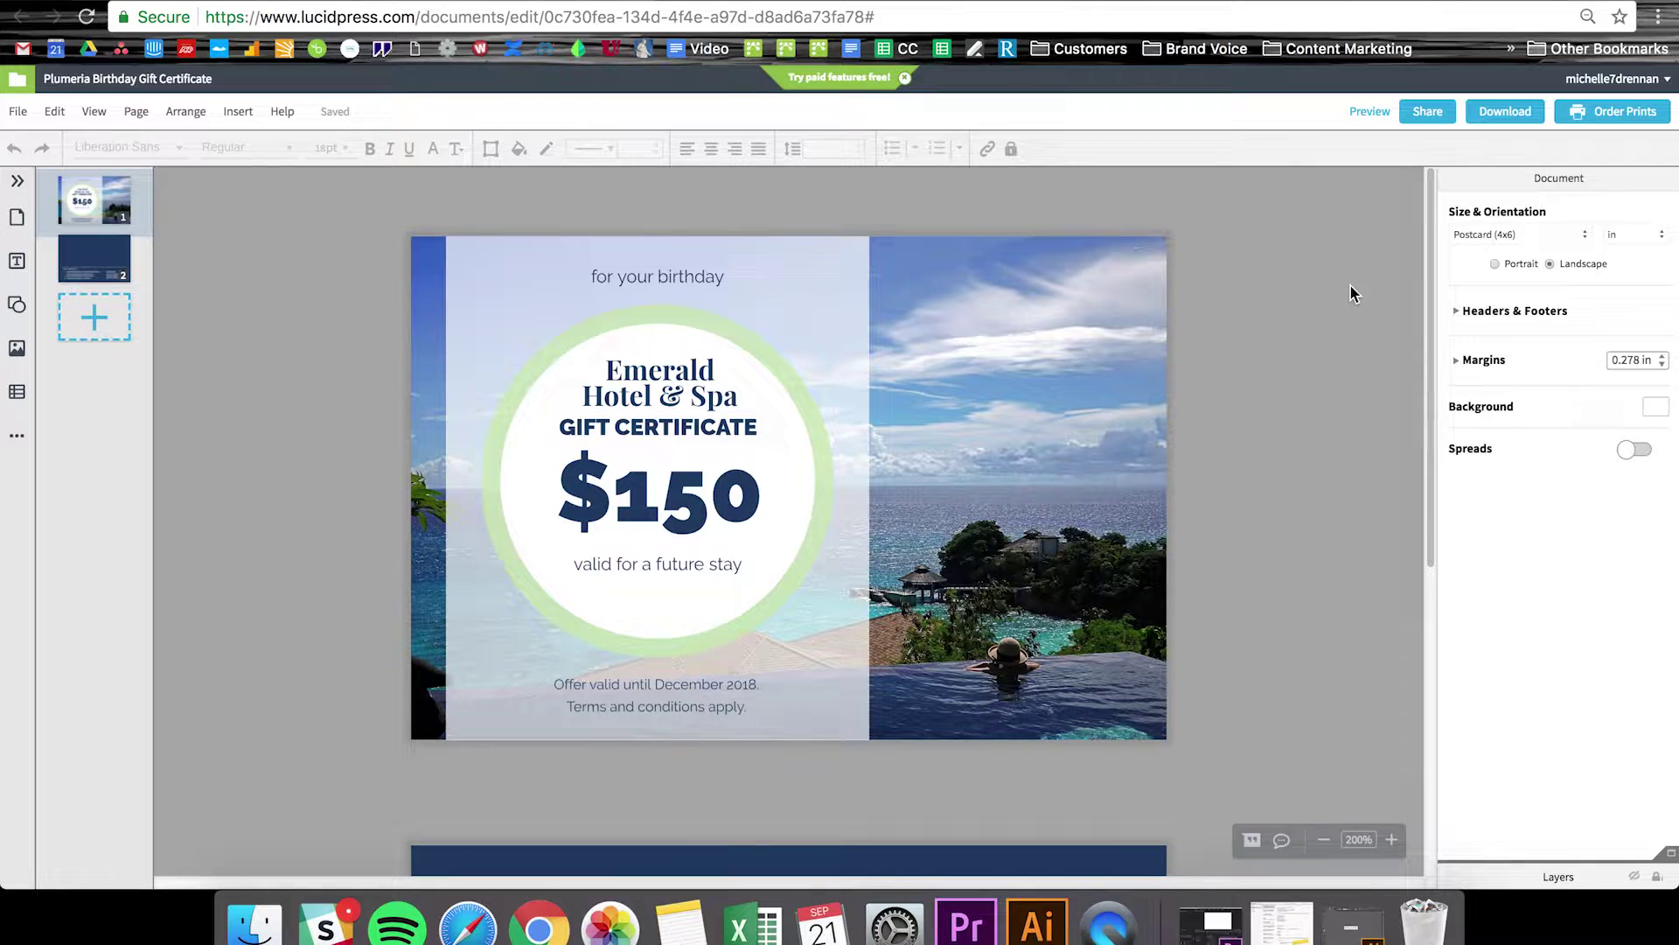
Step: Scroll both pages, then inspect the hotel heading, $150 amount, birthday and validity lines
scroll(1350, 283, "down", 6)
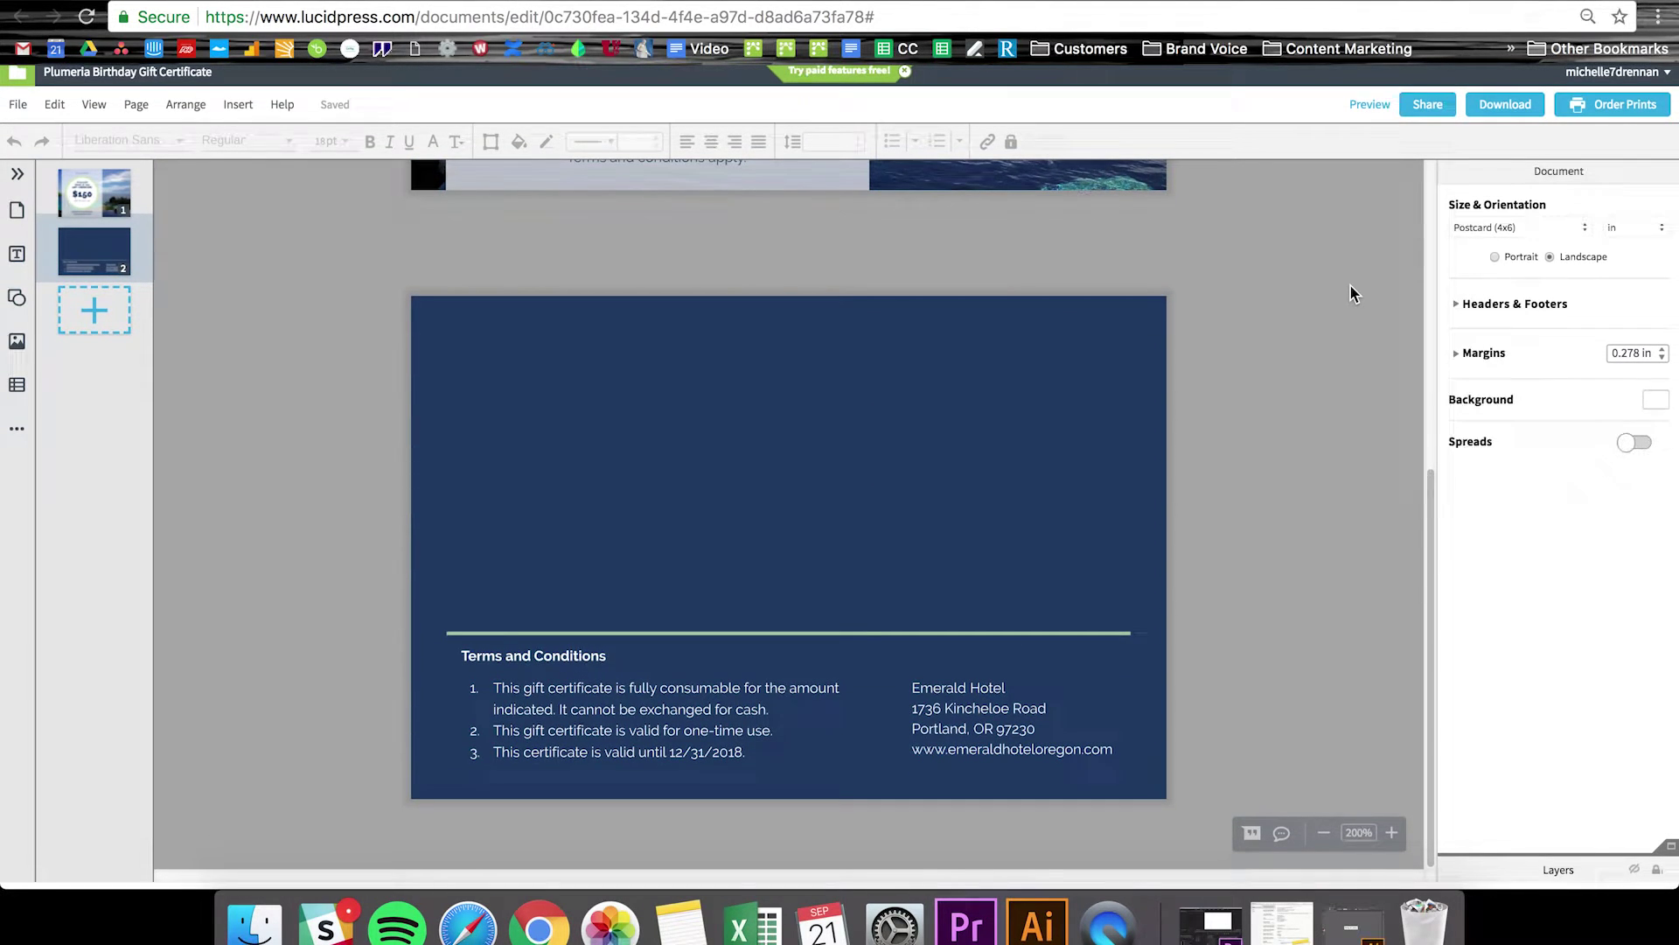
scroll(1350, 284, "up", 6)
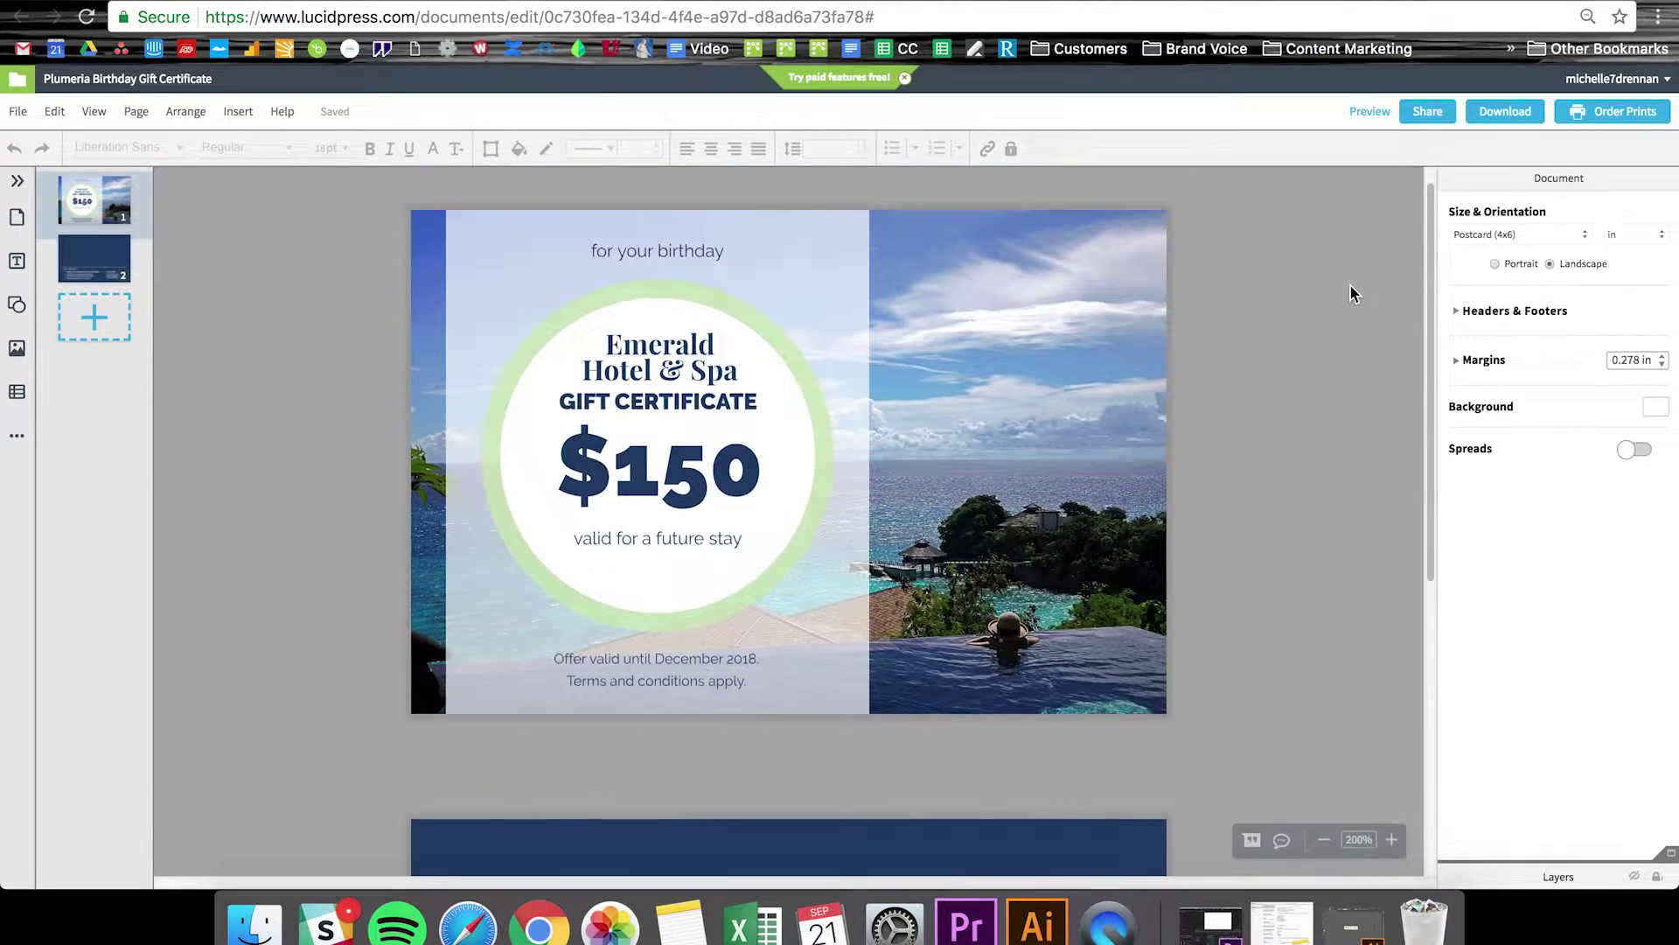
left_click(1115, 329)
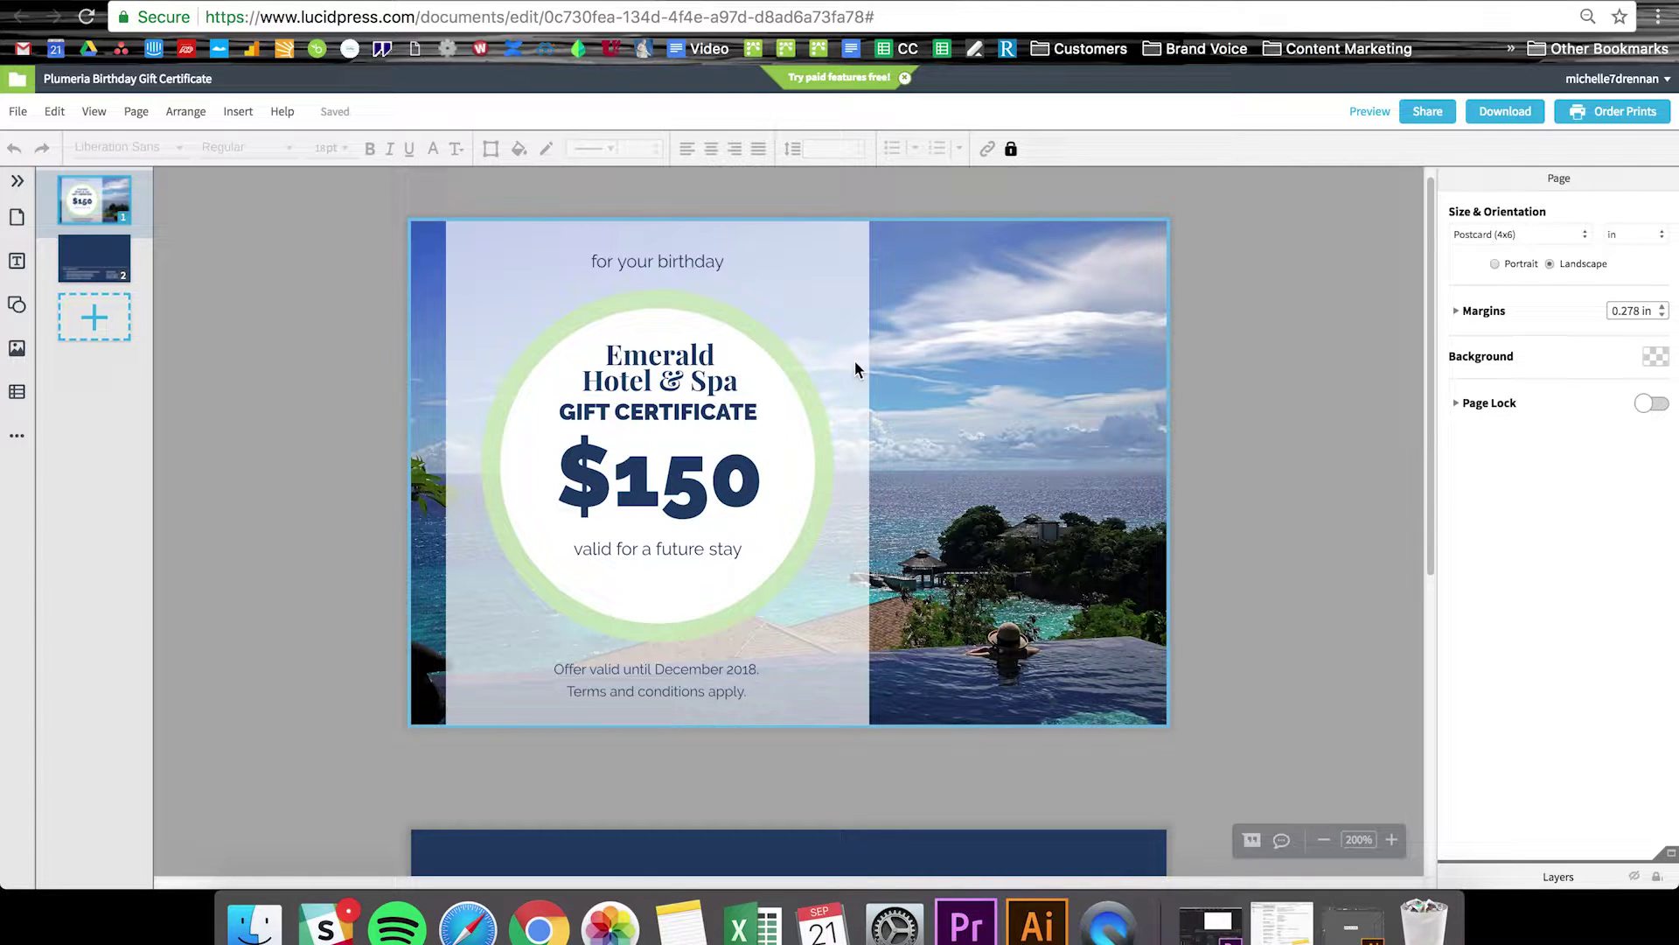
left_click(708, 387)
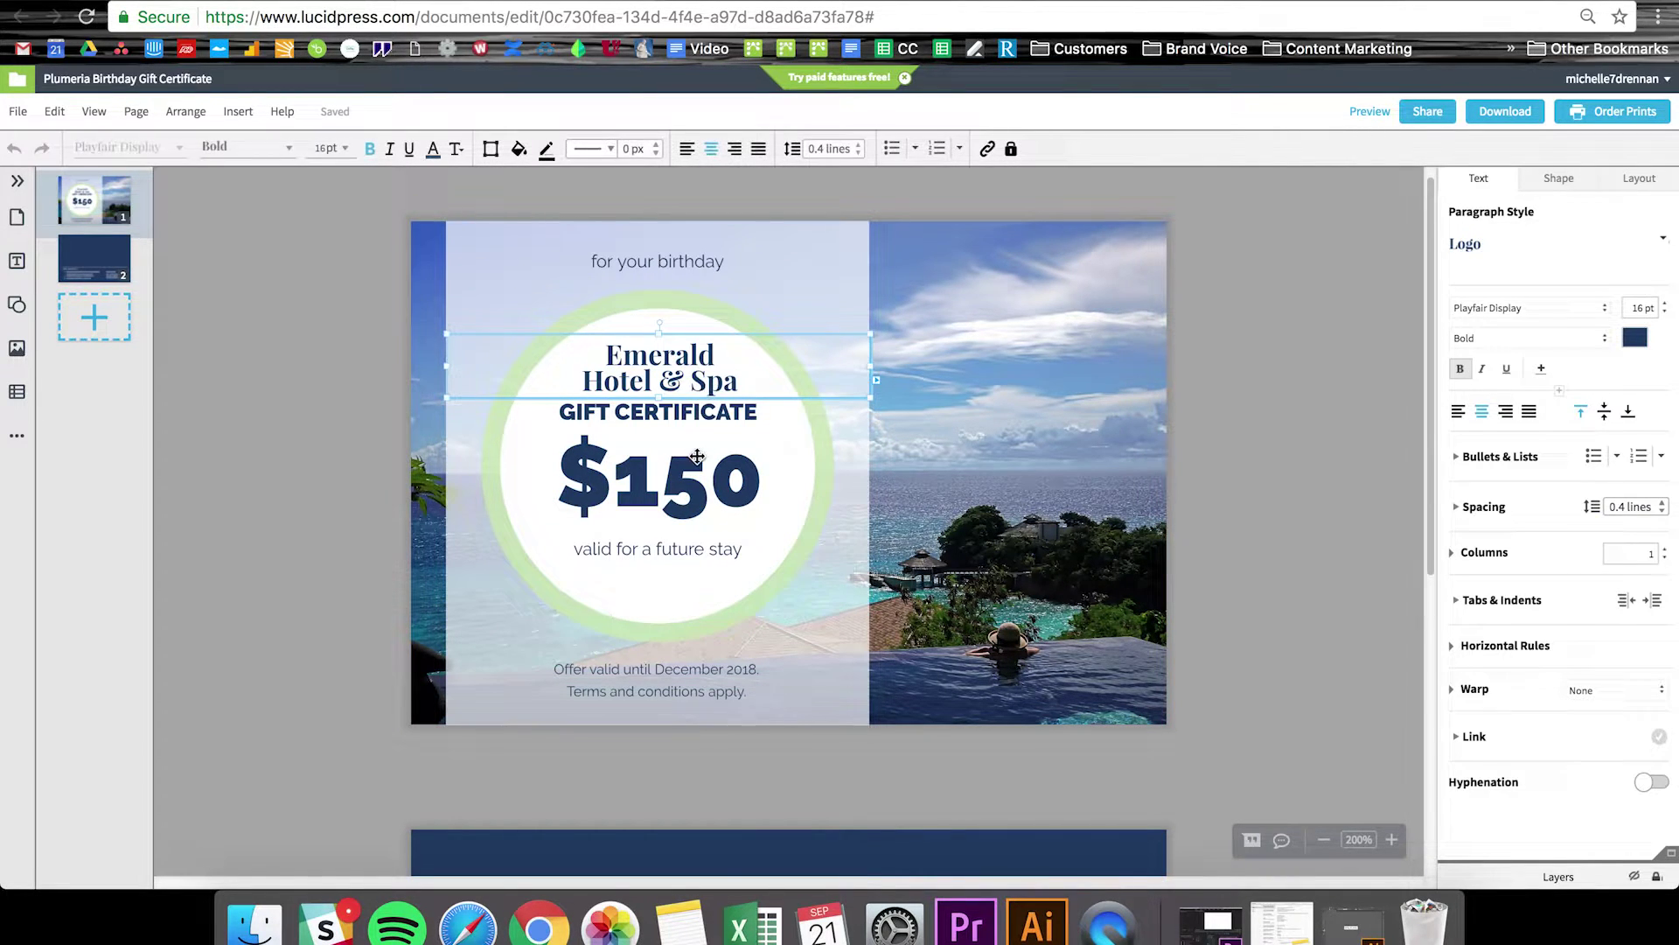
left_click(697, 478)
left_click(688, 265)
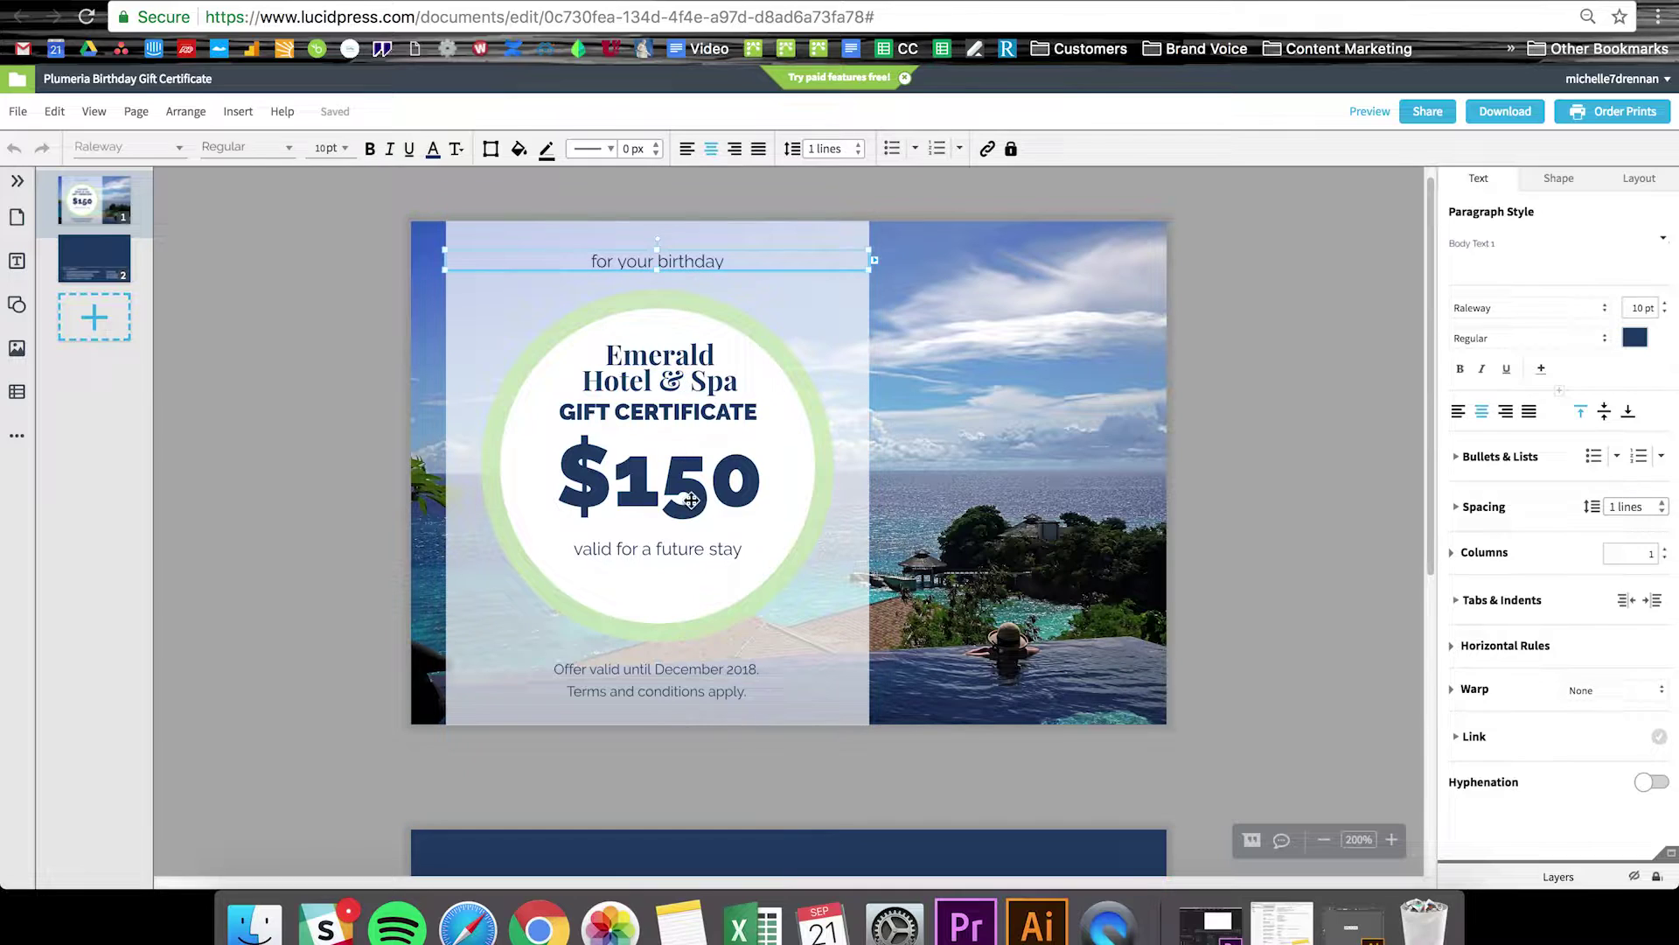
left_click(695, 547)
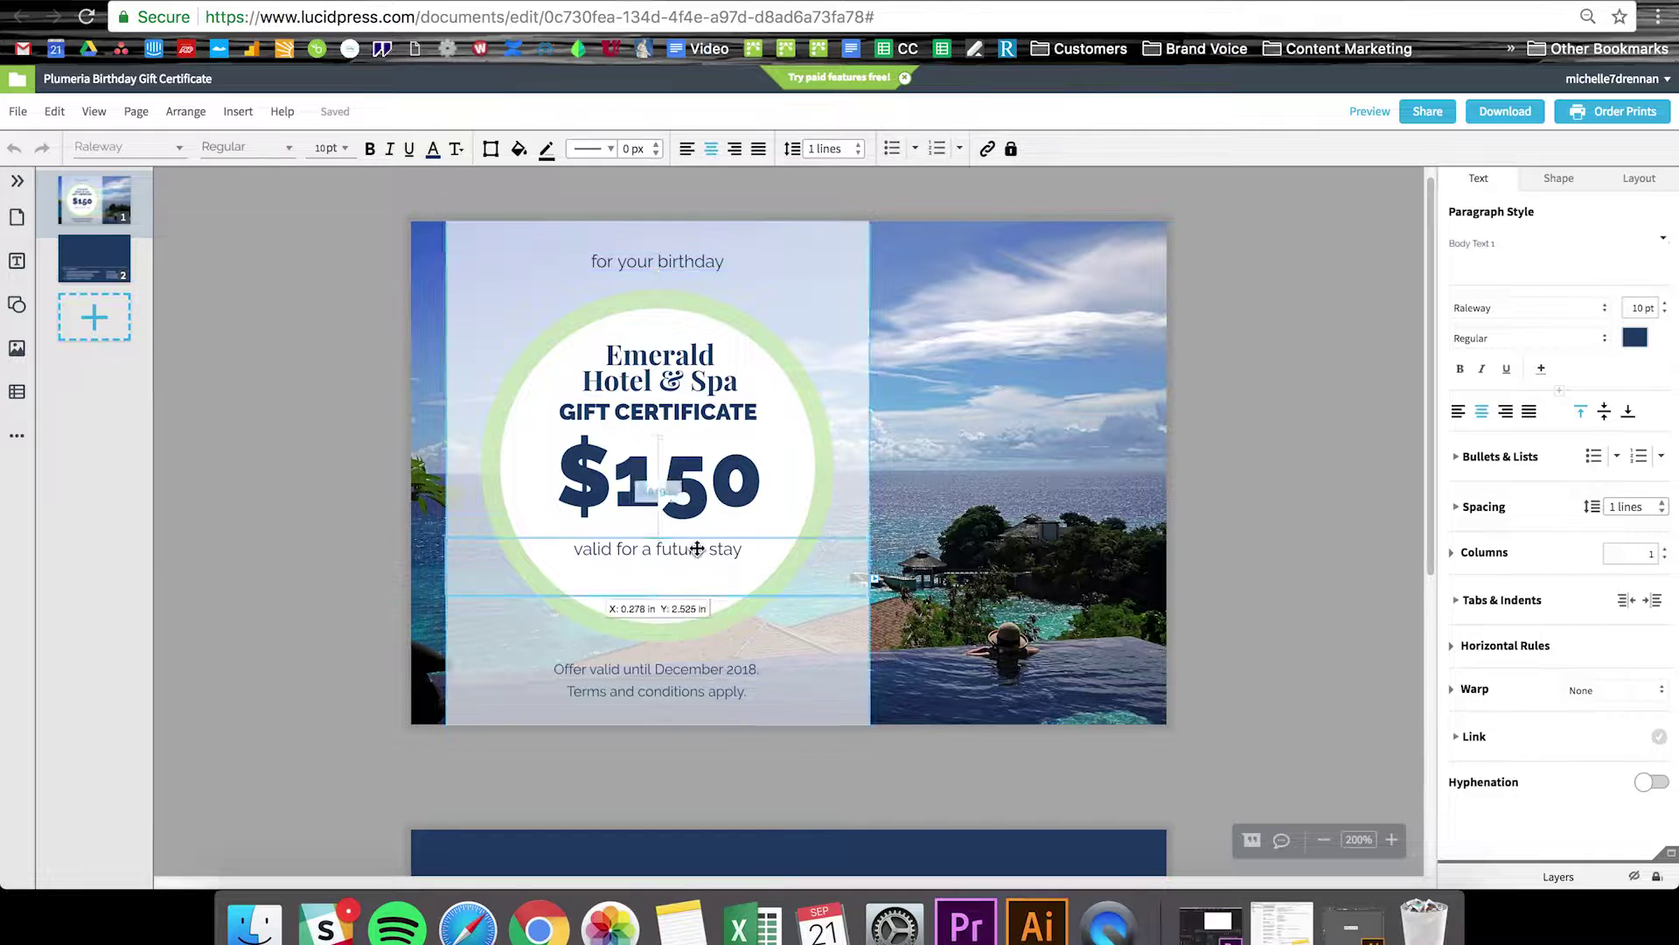
left_click(1131, 464)
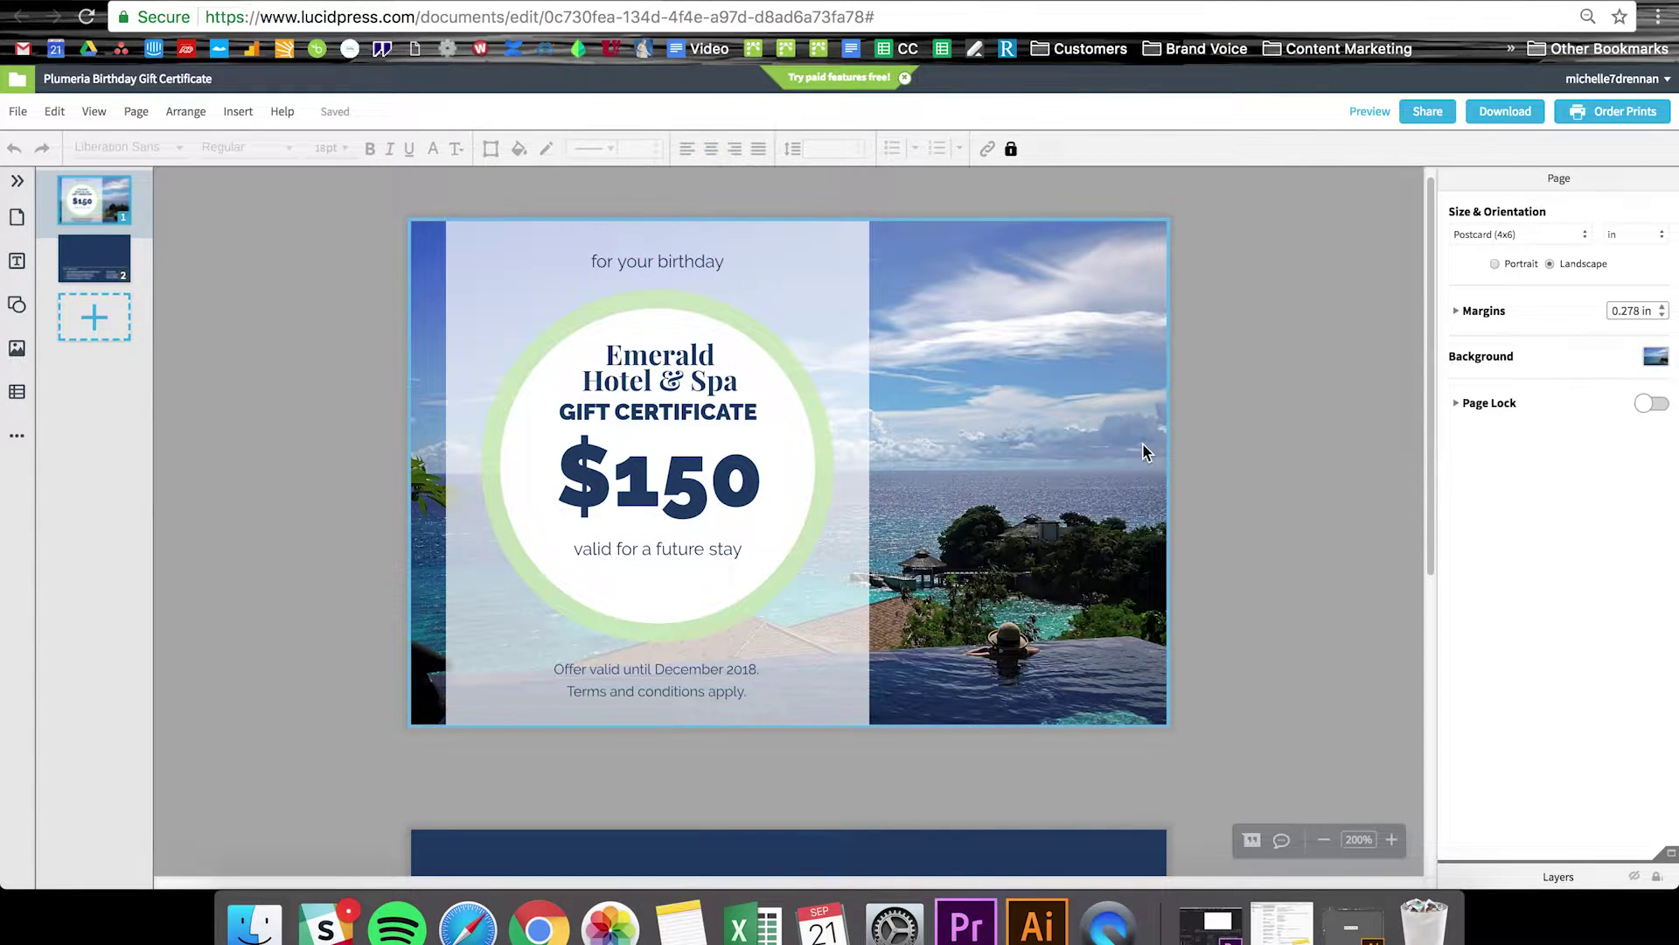
Step: Set the front page size to Custom, 6 × 4 inch landscape
left_click(1586, 235)
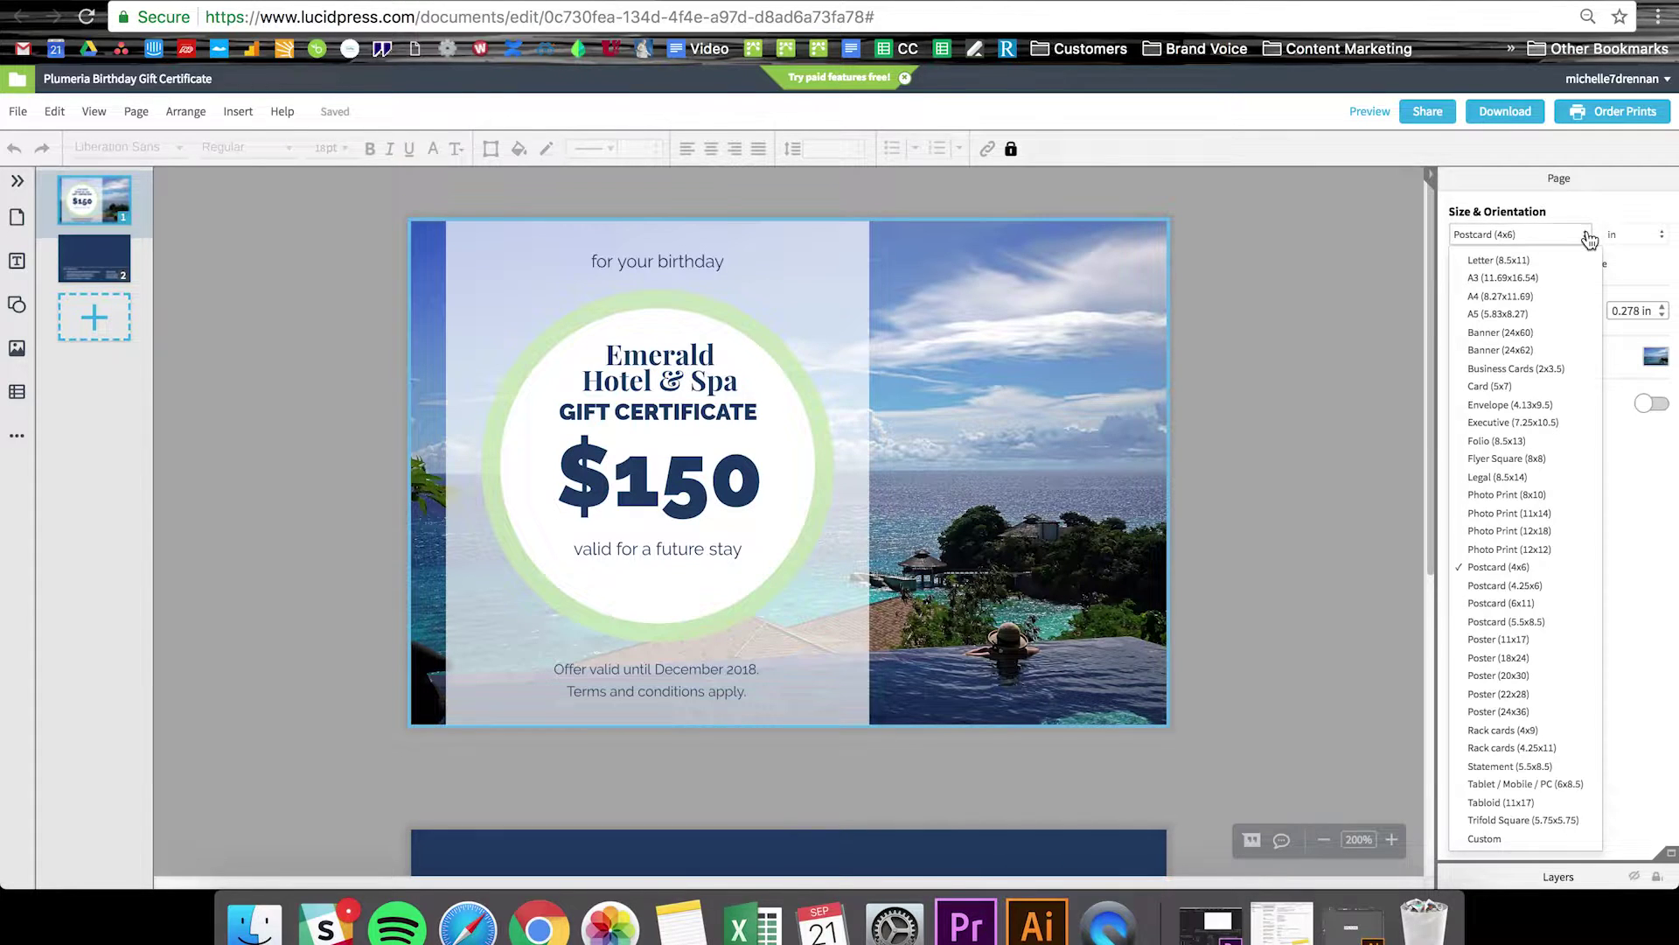
left_click(1519, 840)
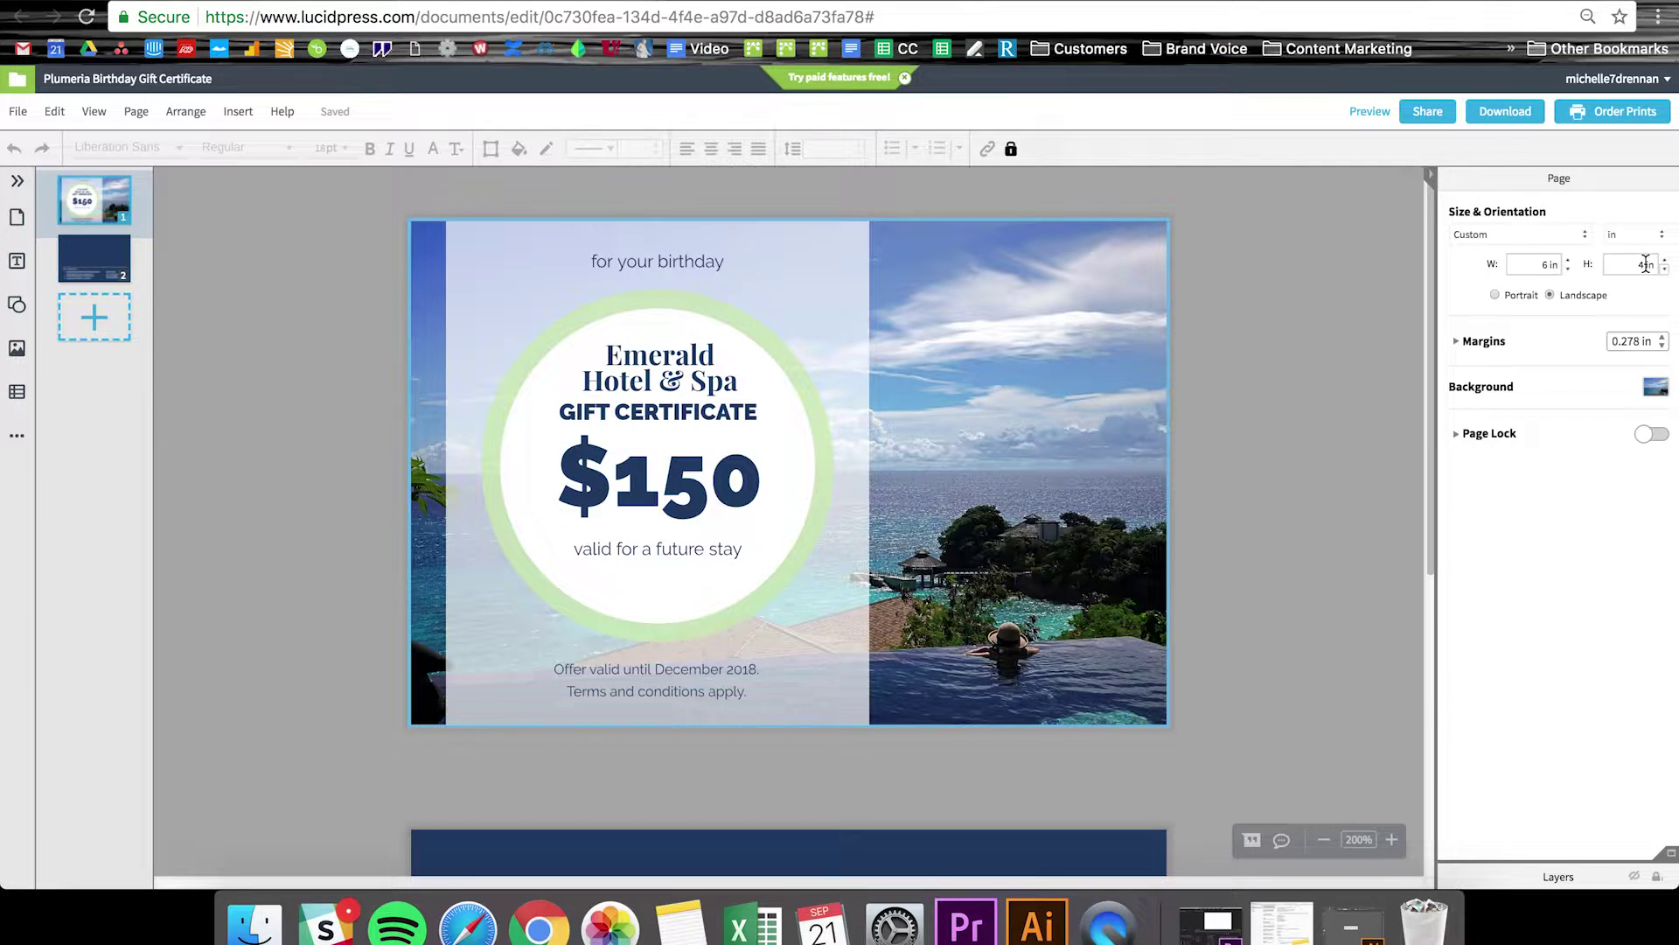
left_click(1586, 234)
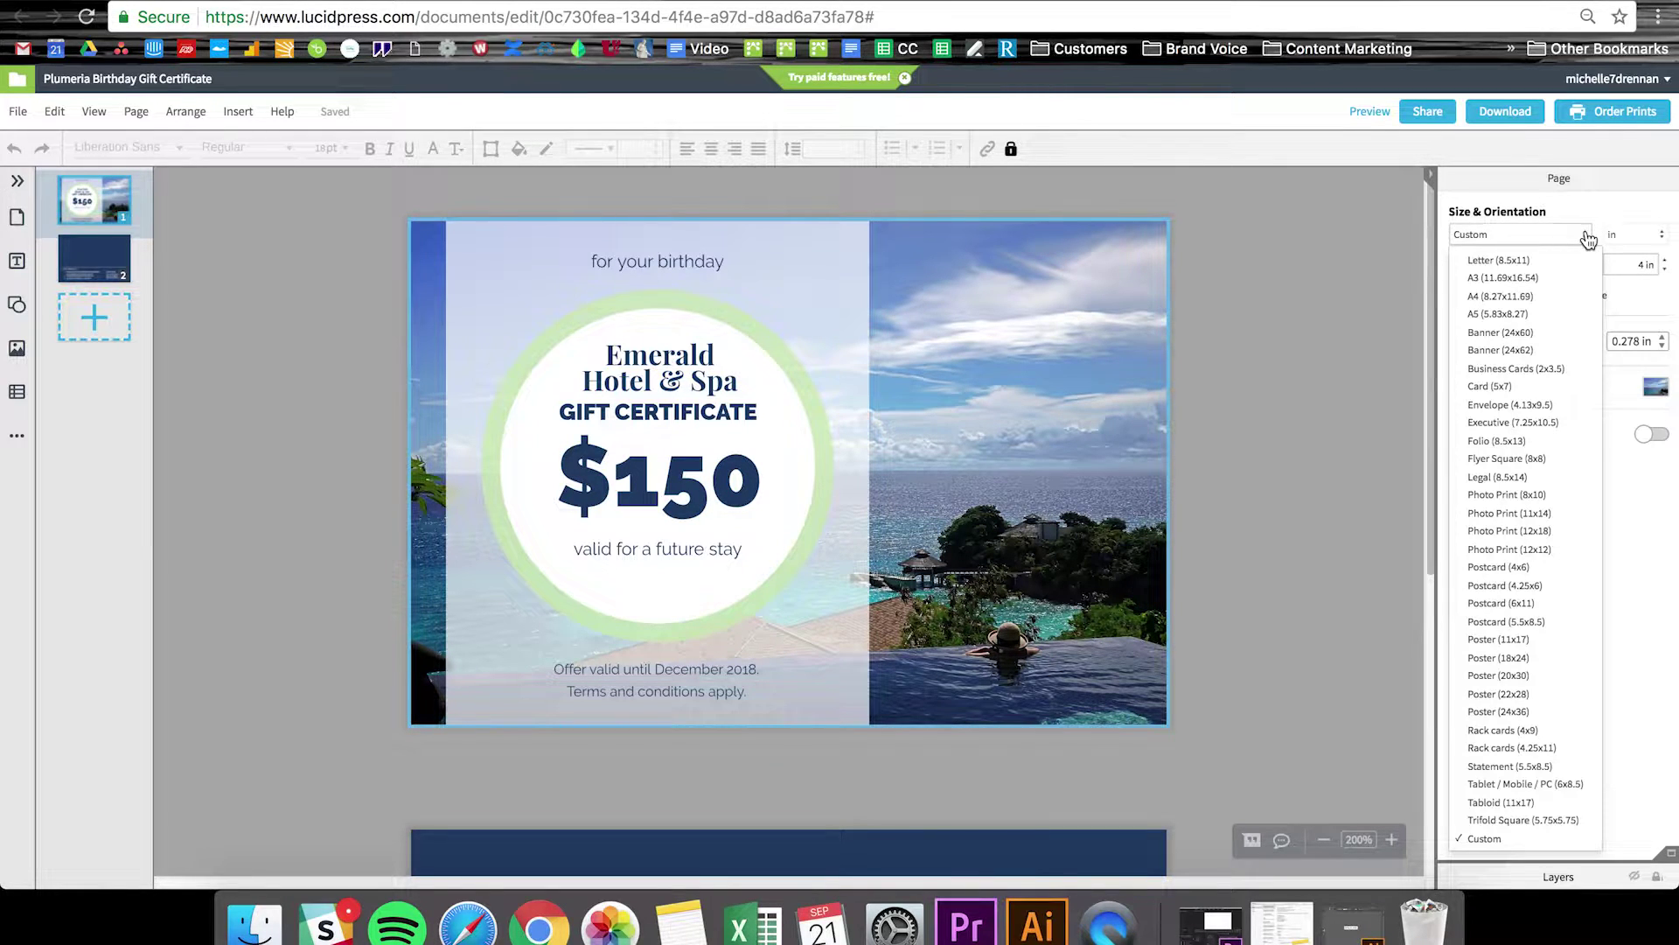
left_click(1585, 235)
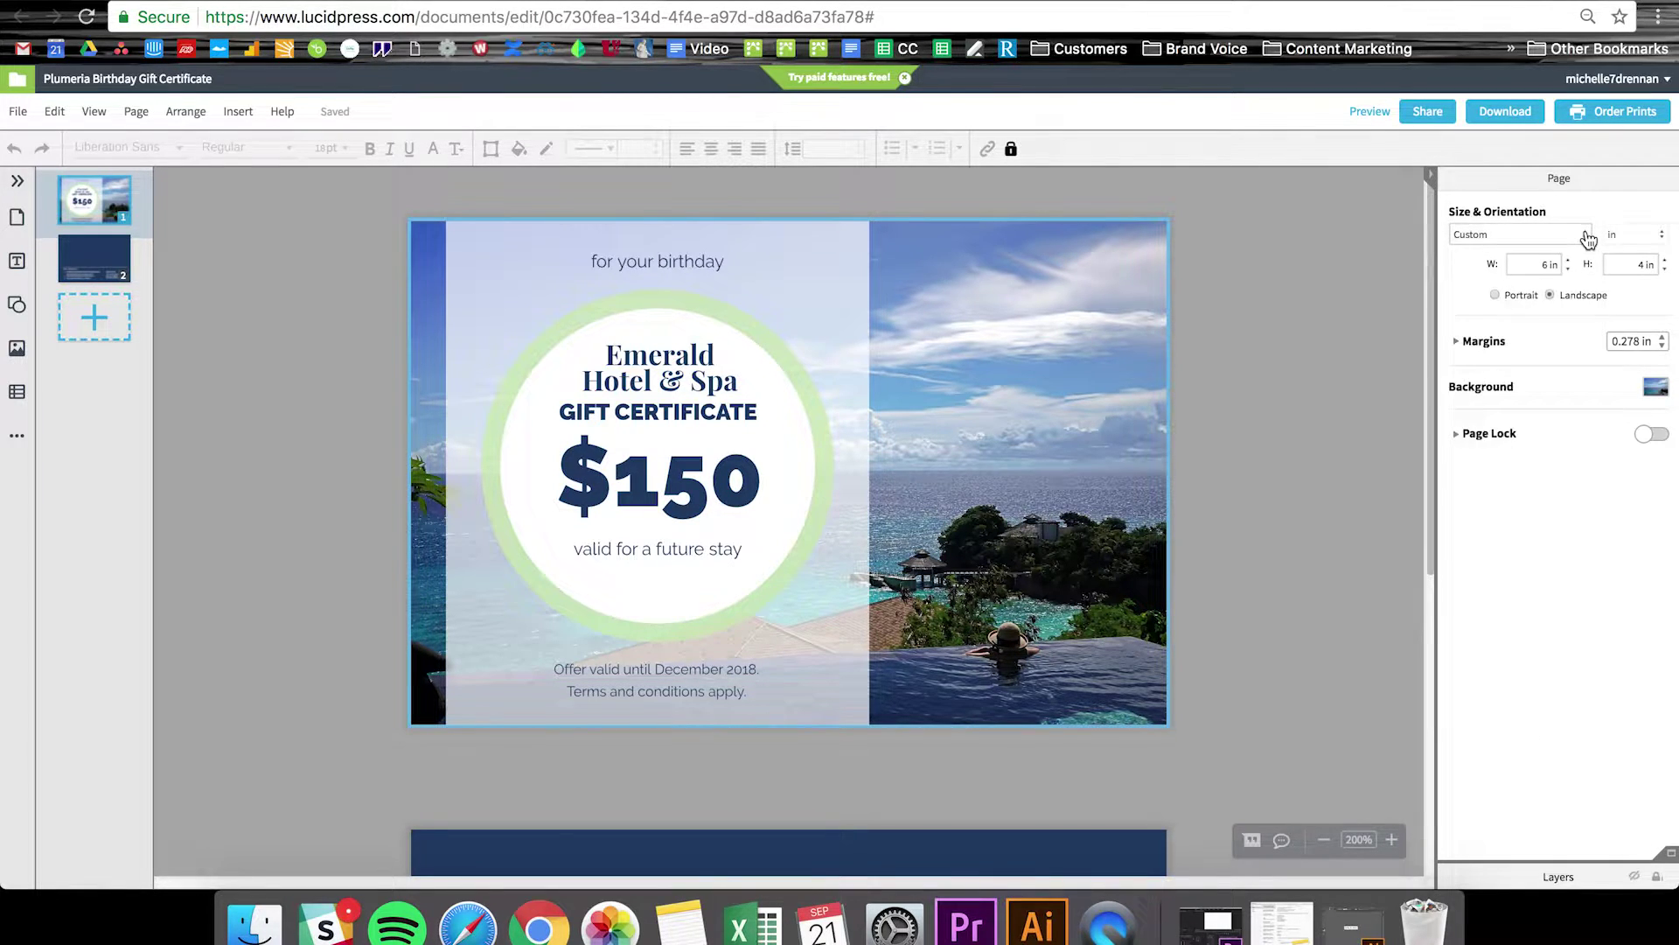
left_click(1332, 337)
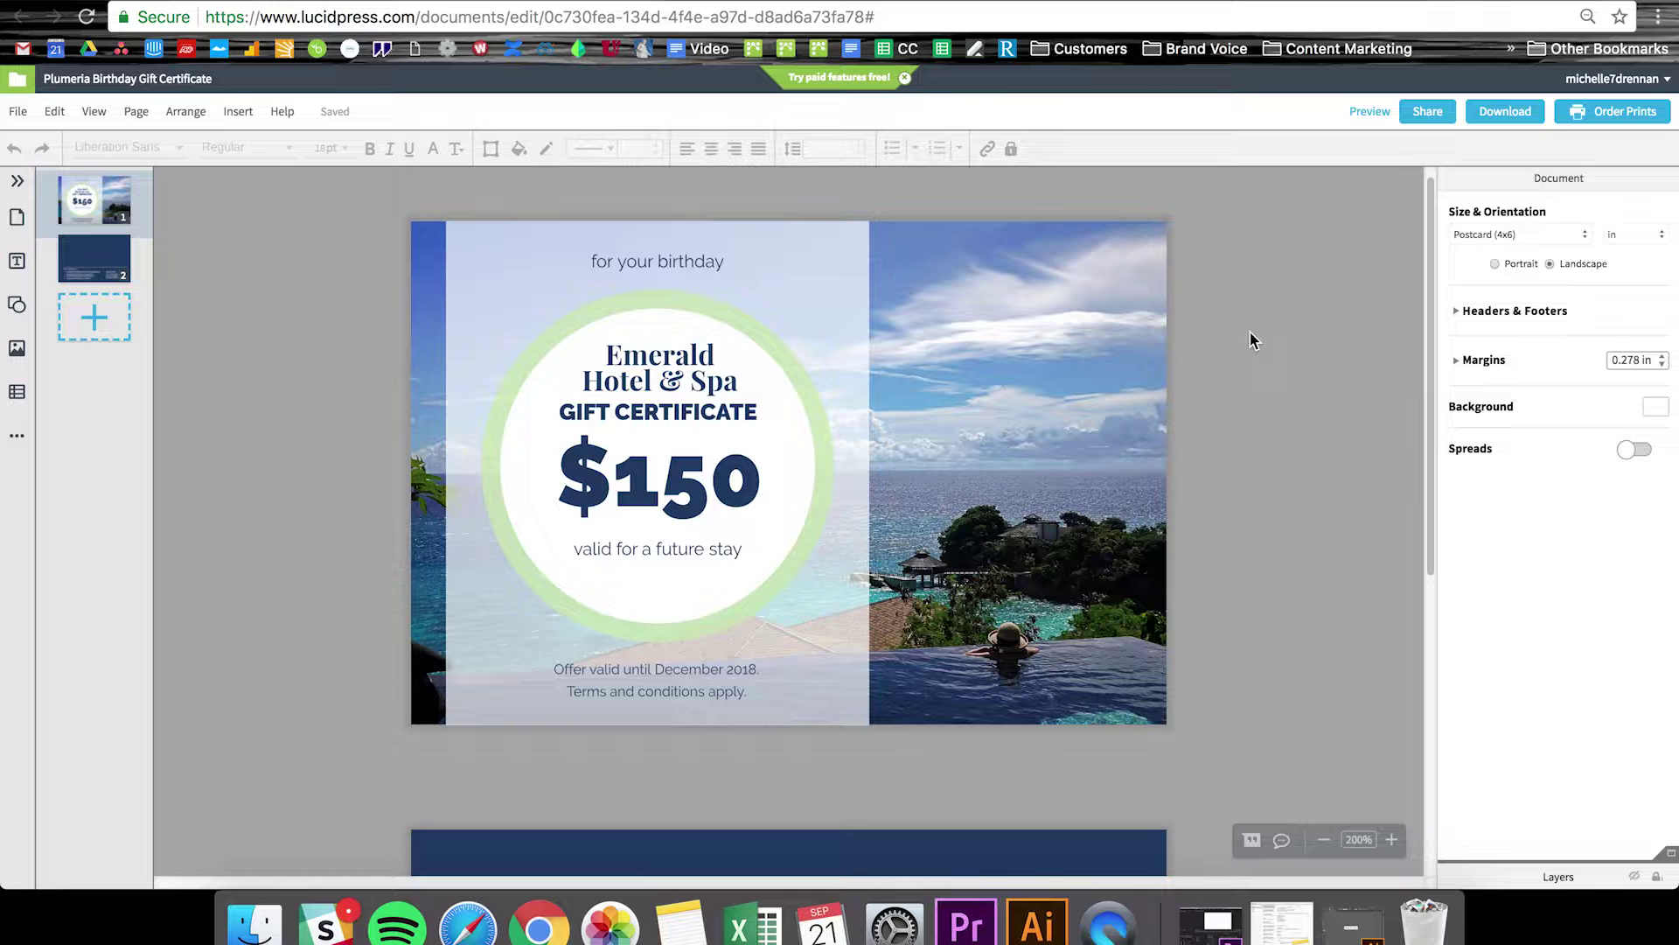
Step: Upload pexels-photo-1303081.jpg and apply it as the front page background image
left_click(1105, 312)
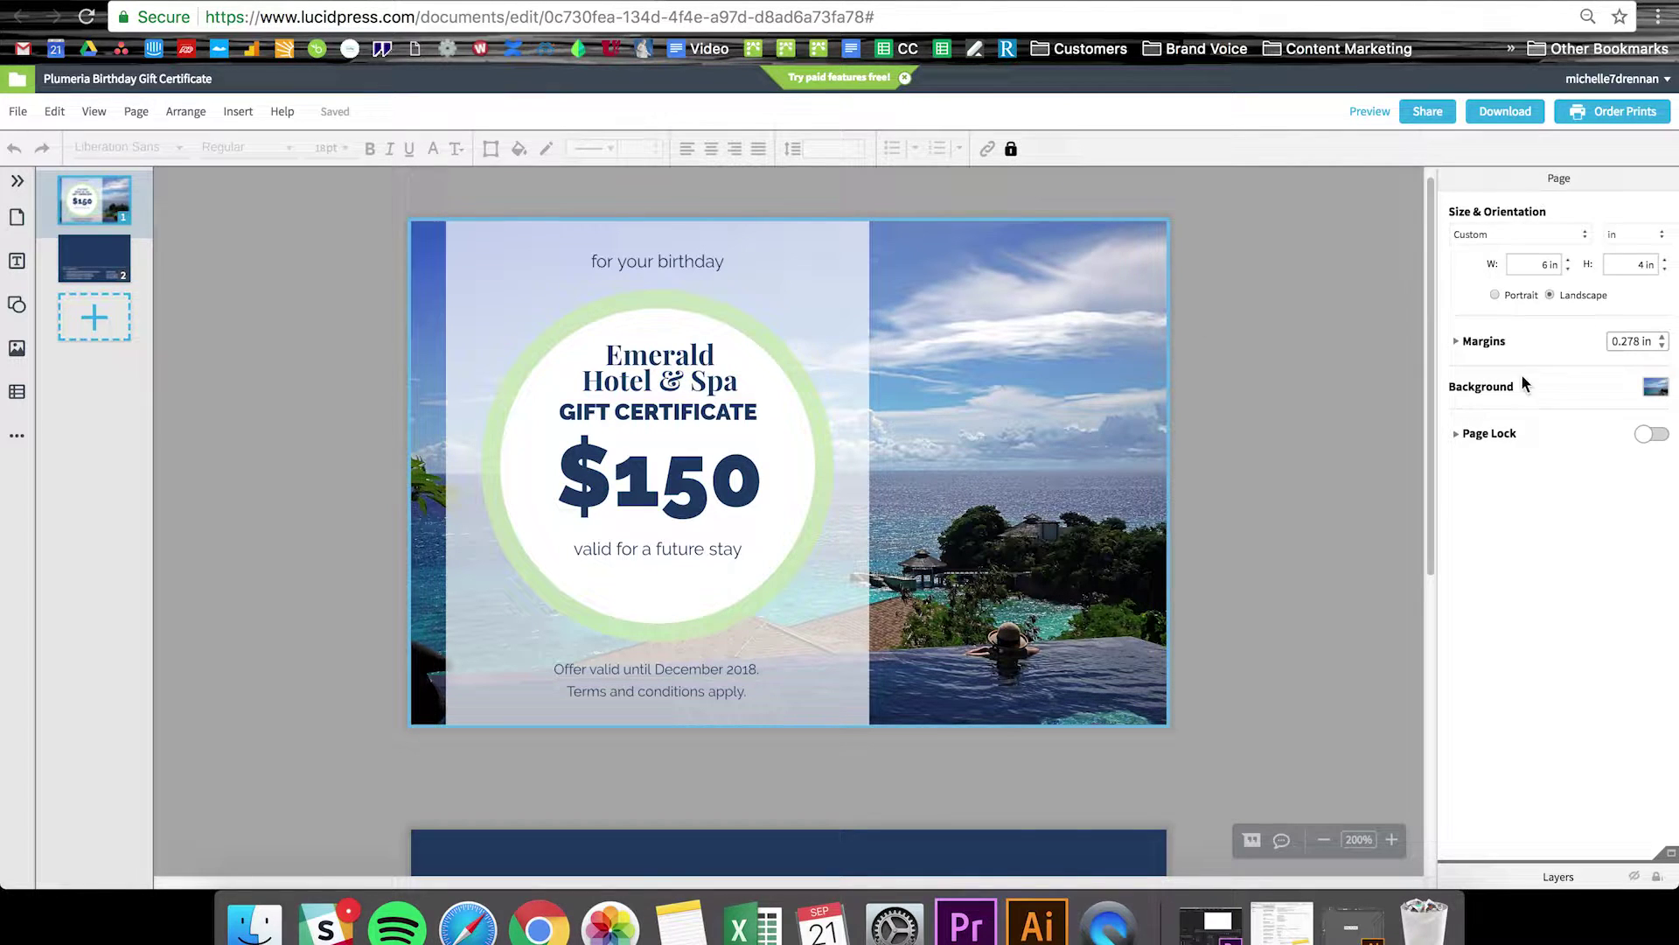
left_click(1655, 395)
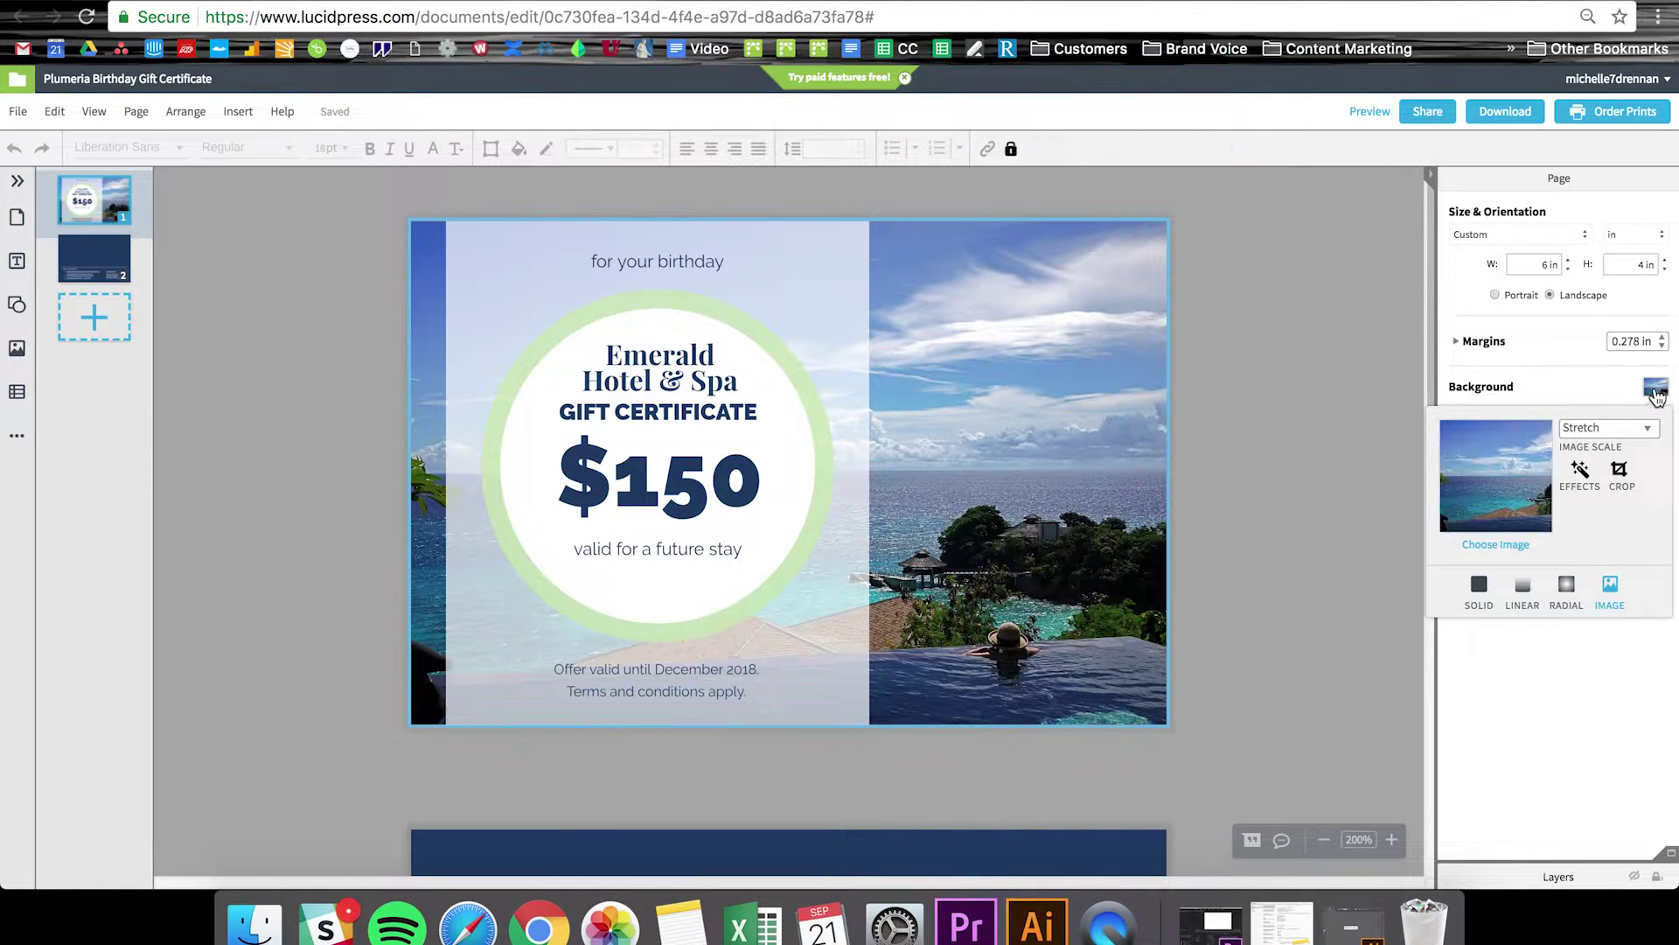
left_click(1502, 545)
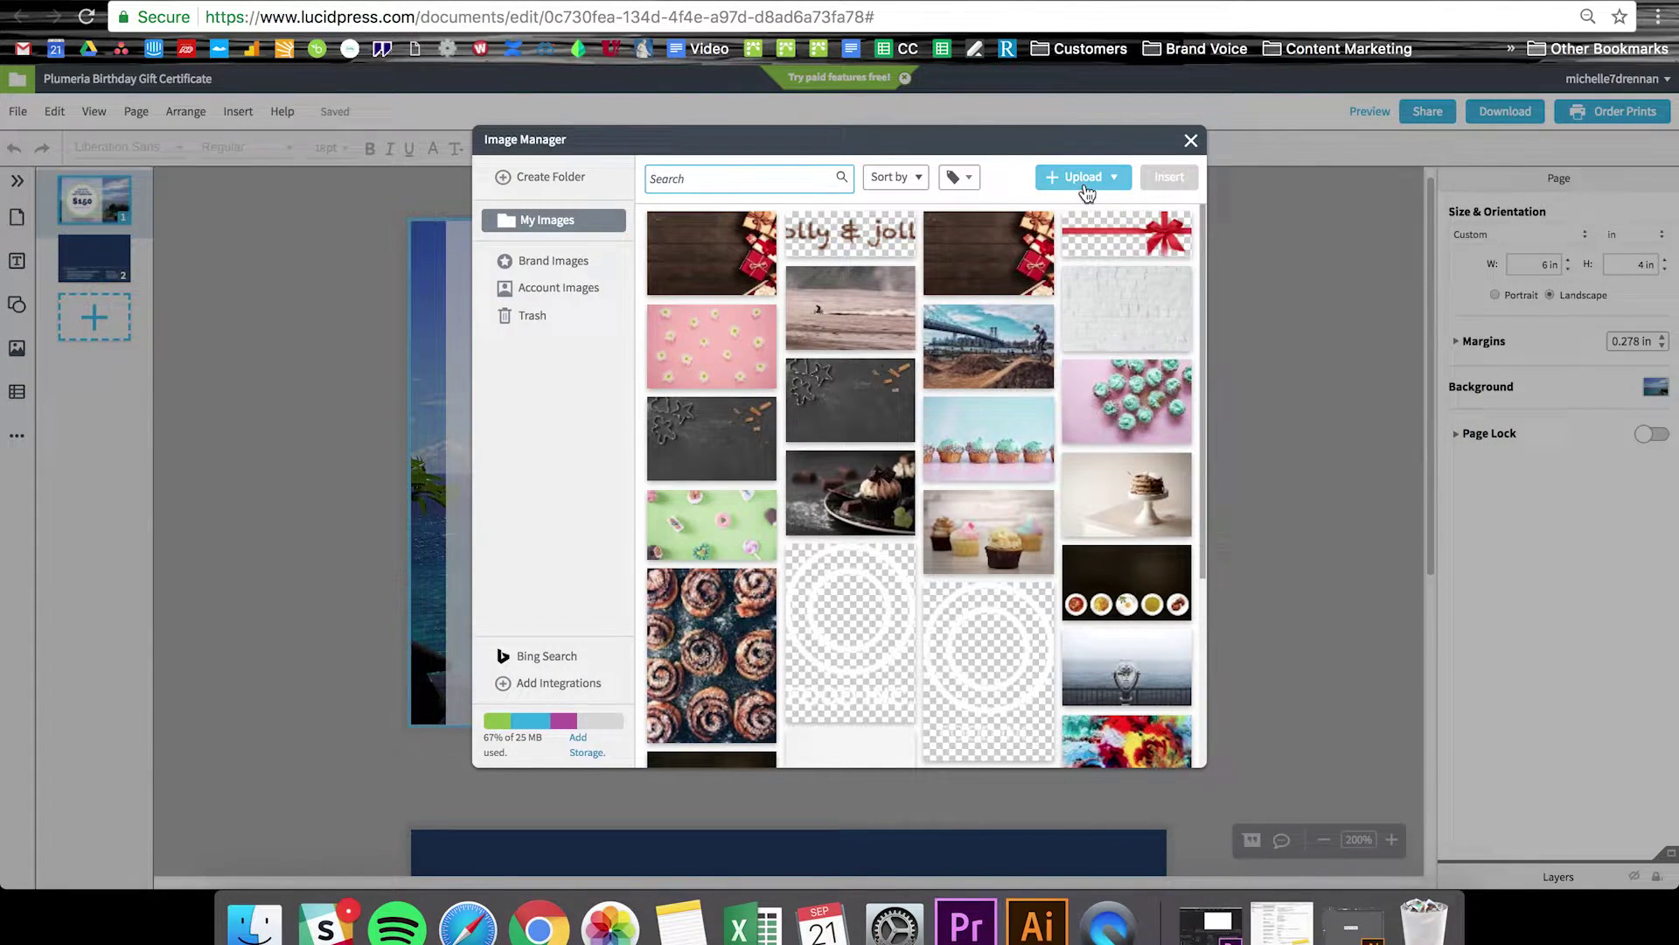
left_click(1082, 179)
left_click(1083, 203)
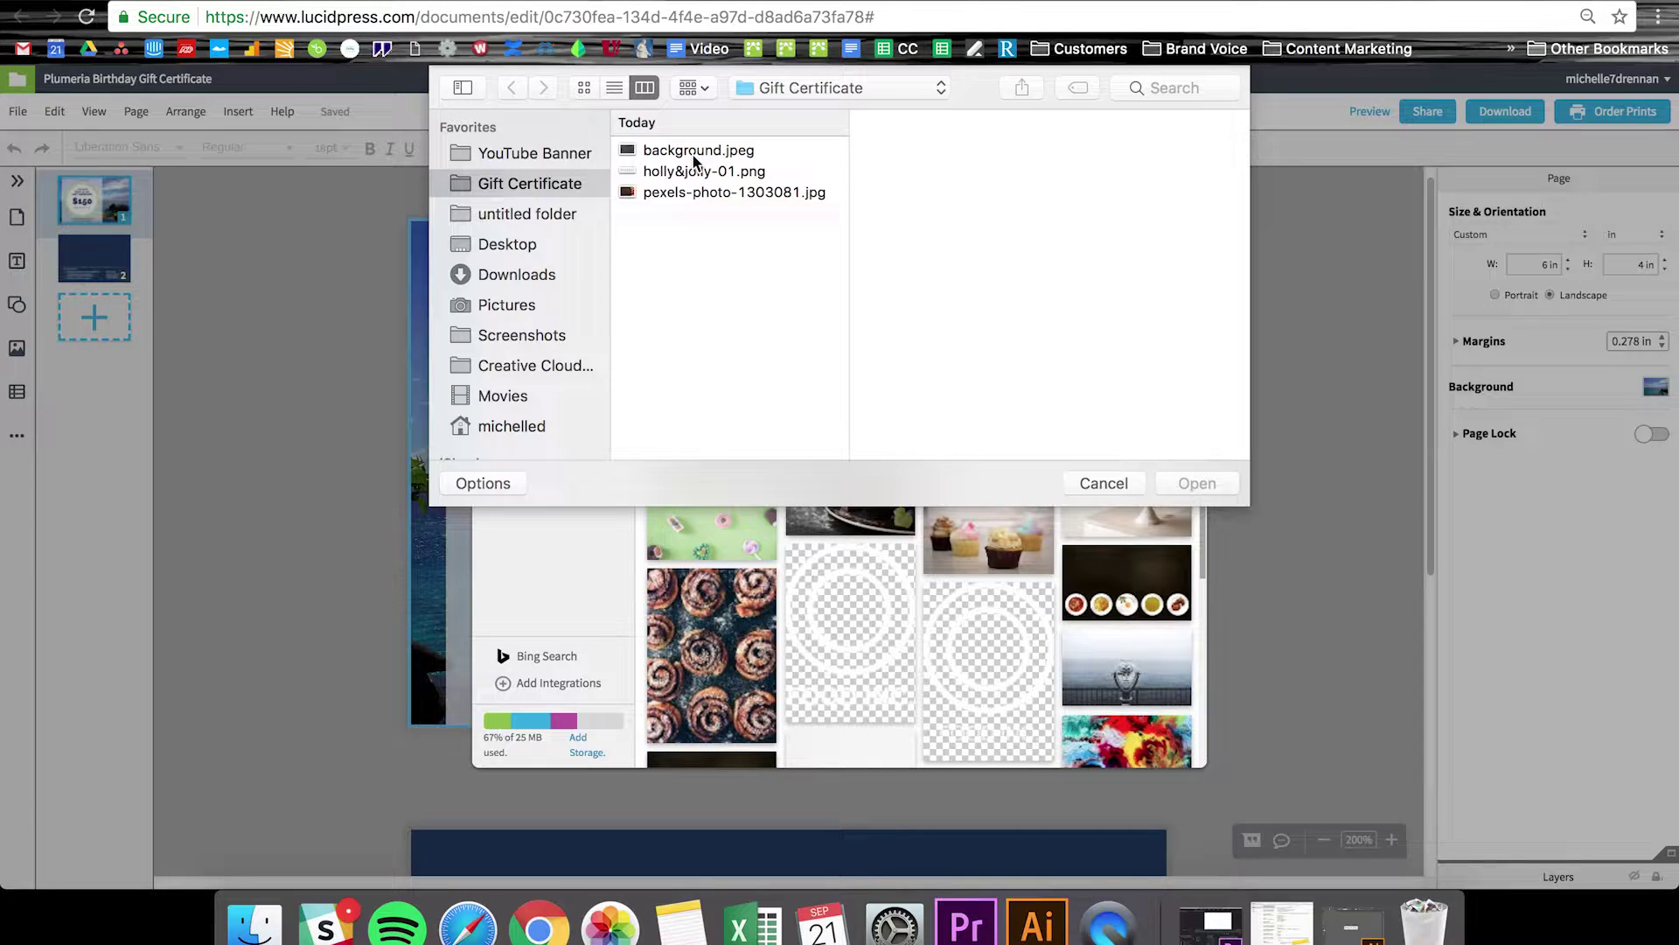
left_click(708, 190)
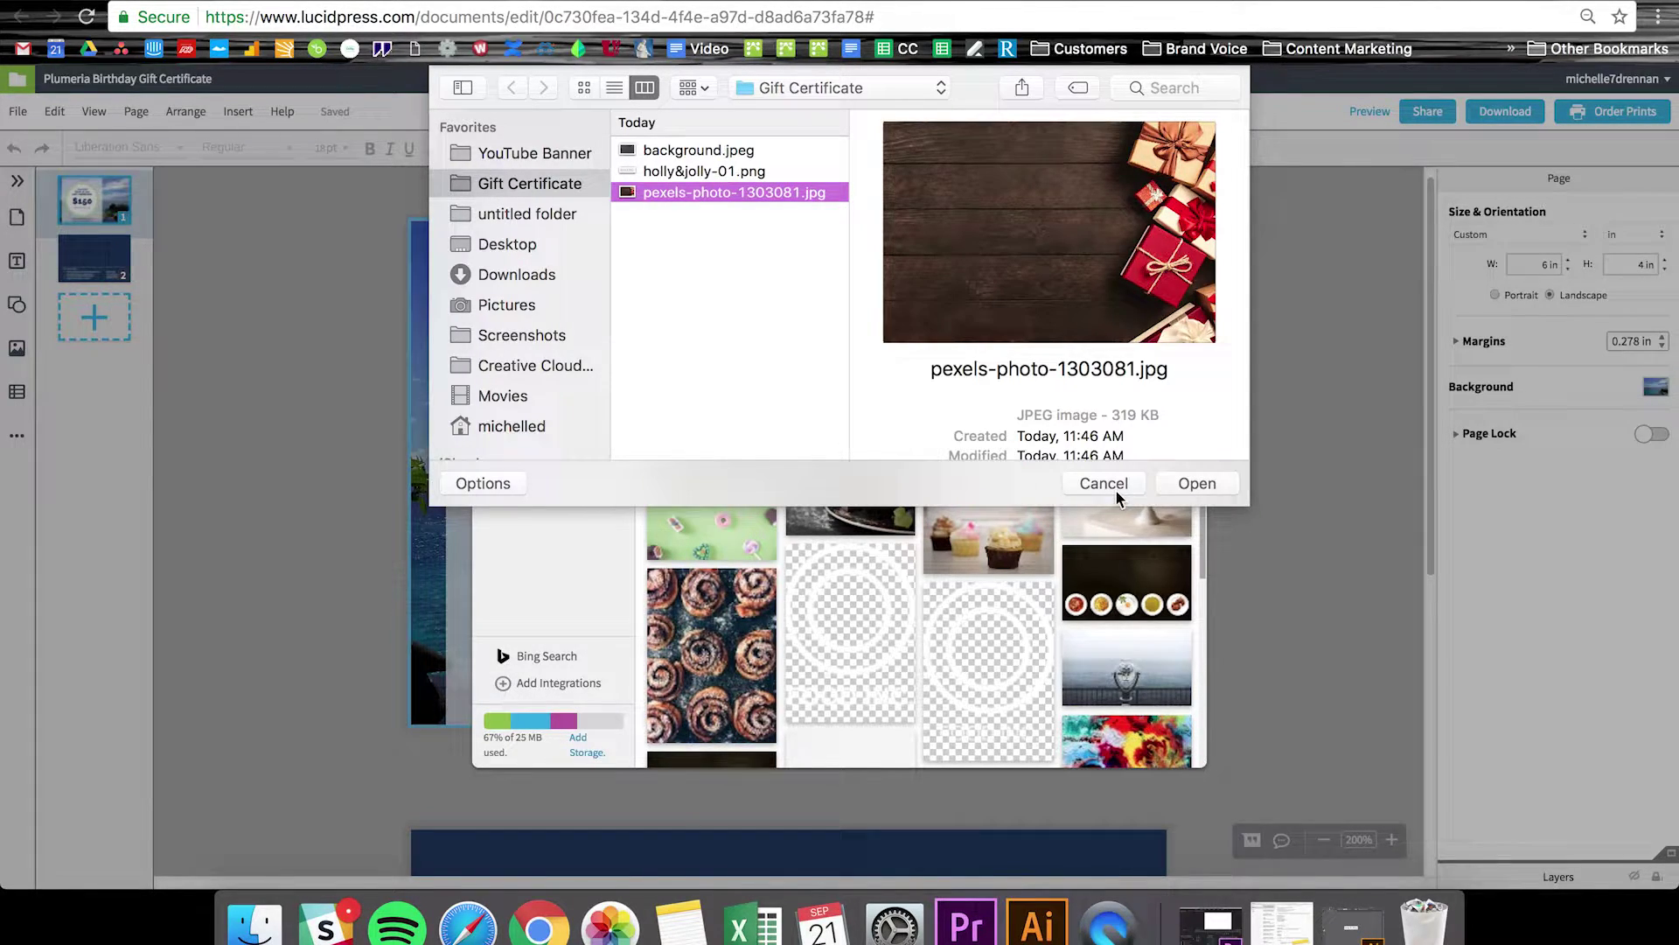
left_click(1194, 483)
left_click(1172, 175)
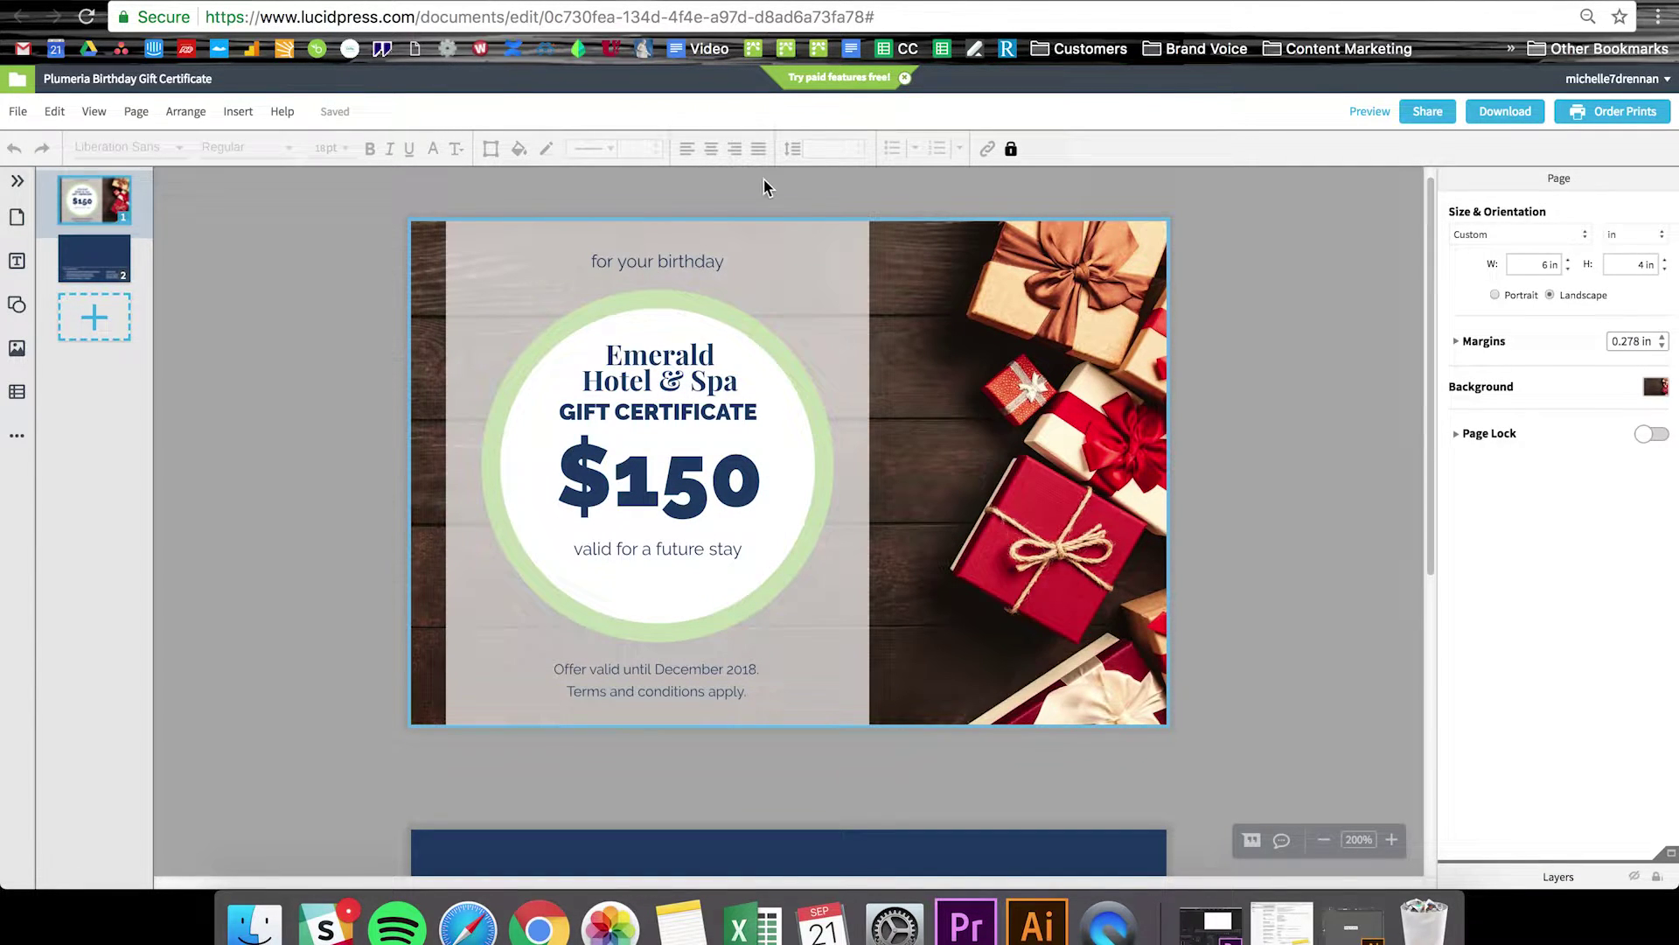
Step: Nudge the left-panel text group slightly to the right
left_click_drag(484, 198, 791, 778)
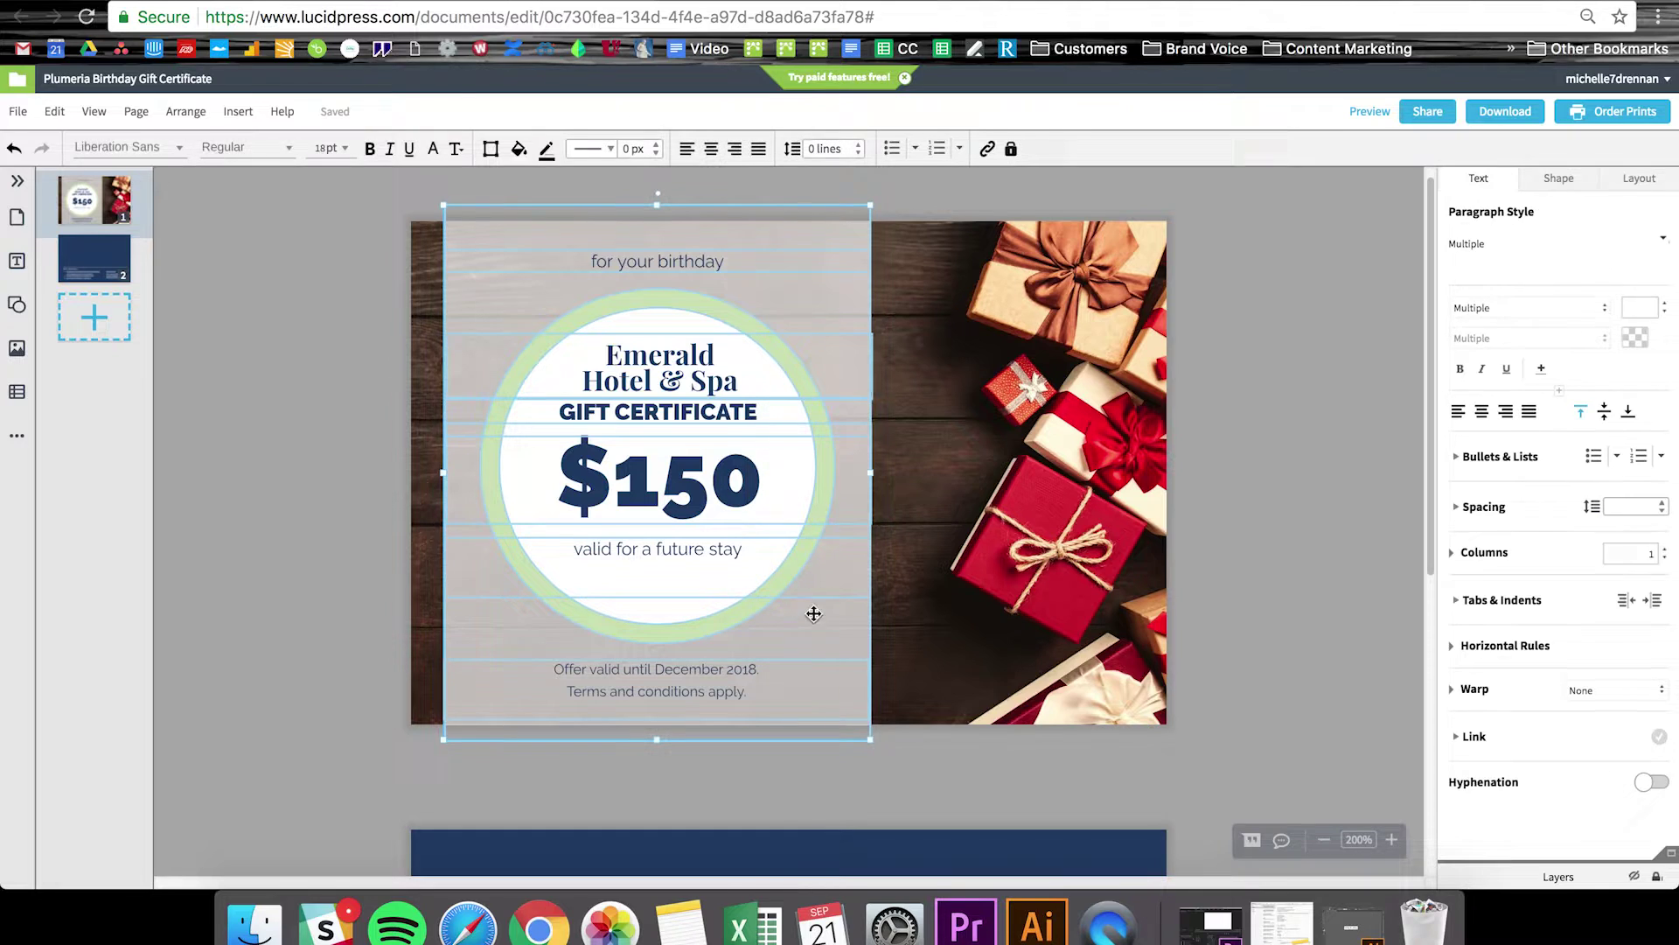
key("Right")
key("Right")
key("Right")
key("Right")
key("Right")
key("Right")
key("Right")
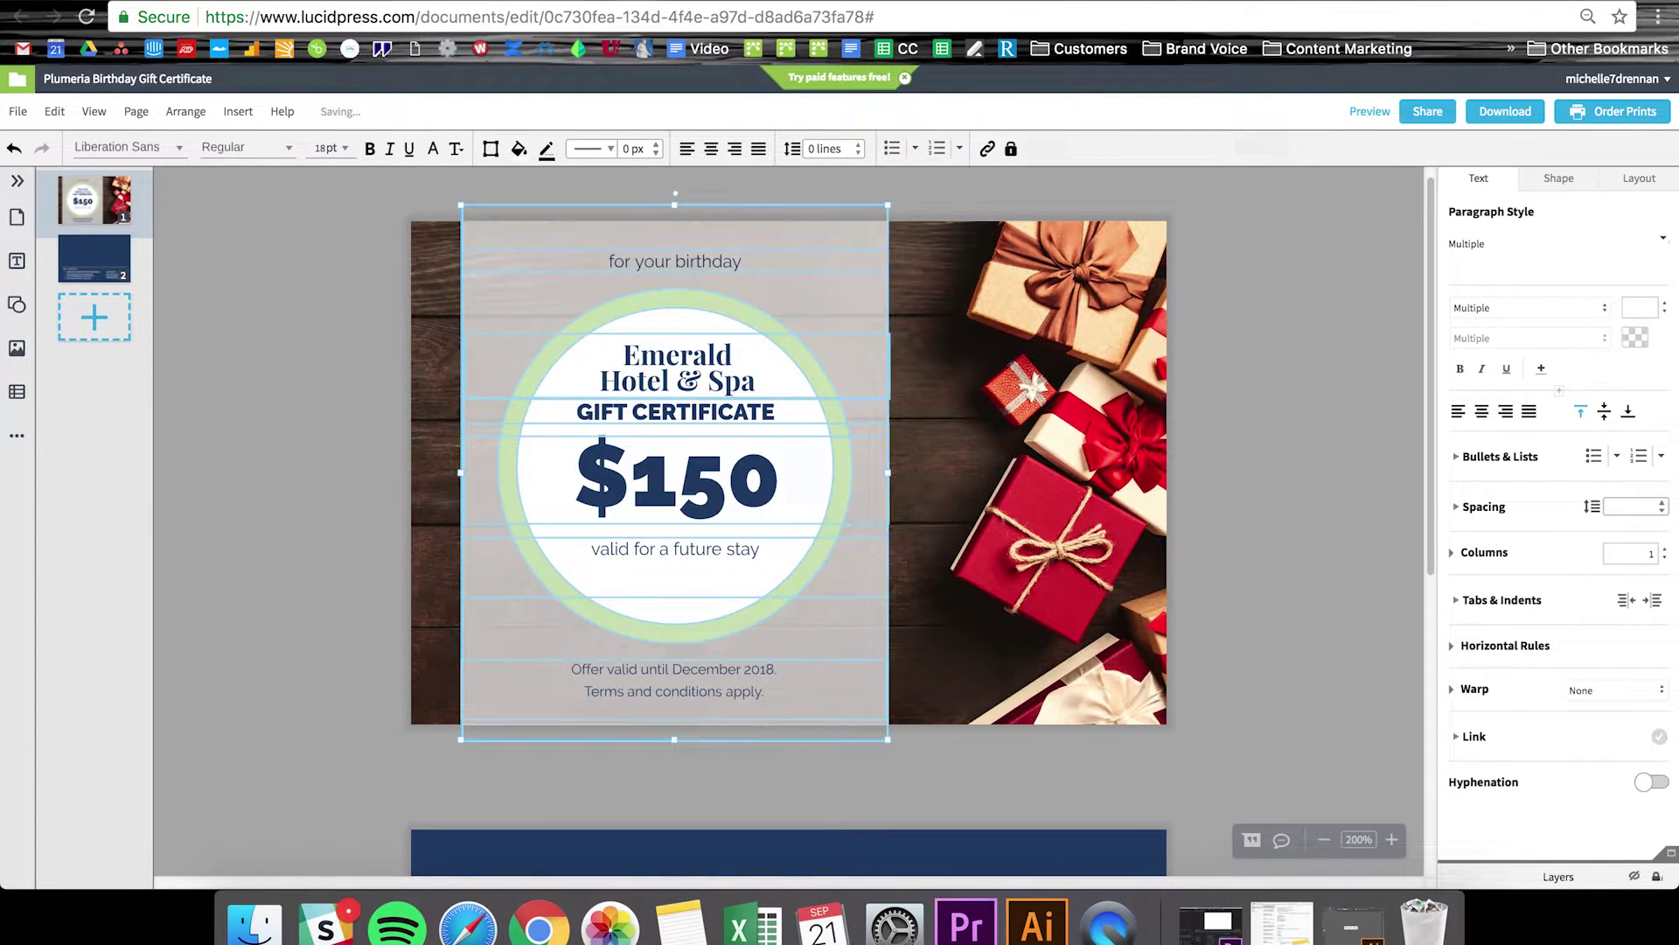
key("Right")
key("Right")
key("Right")
key("Right")
key("Right")
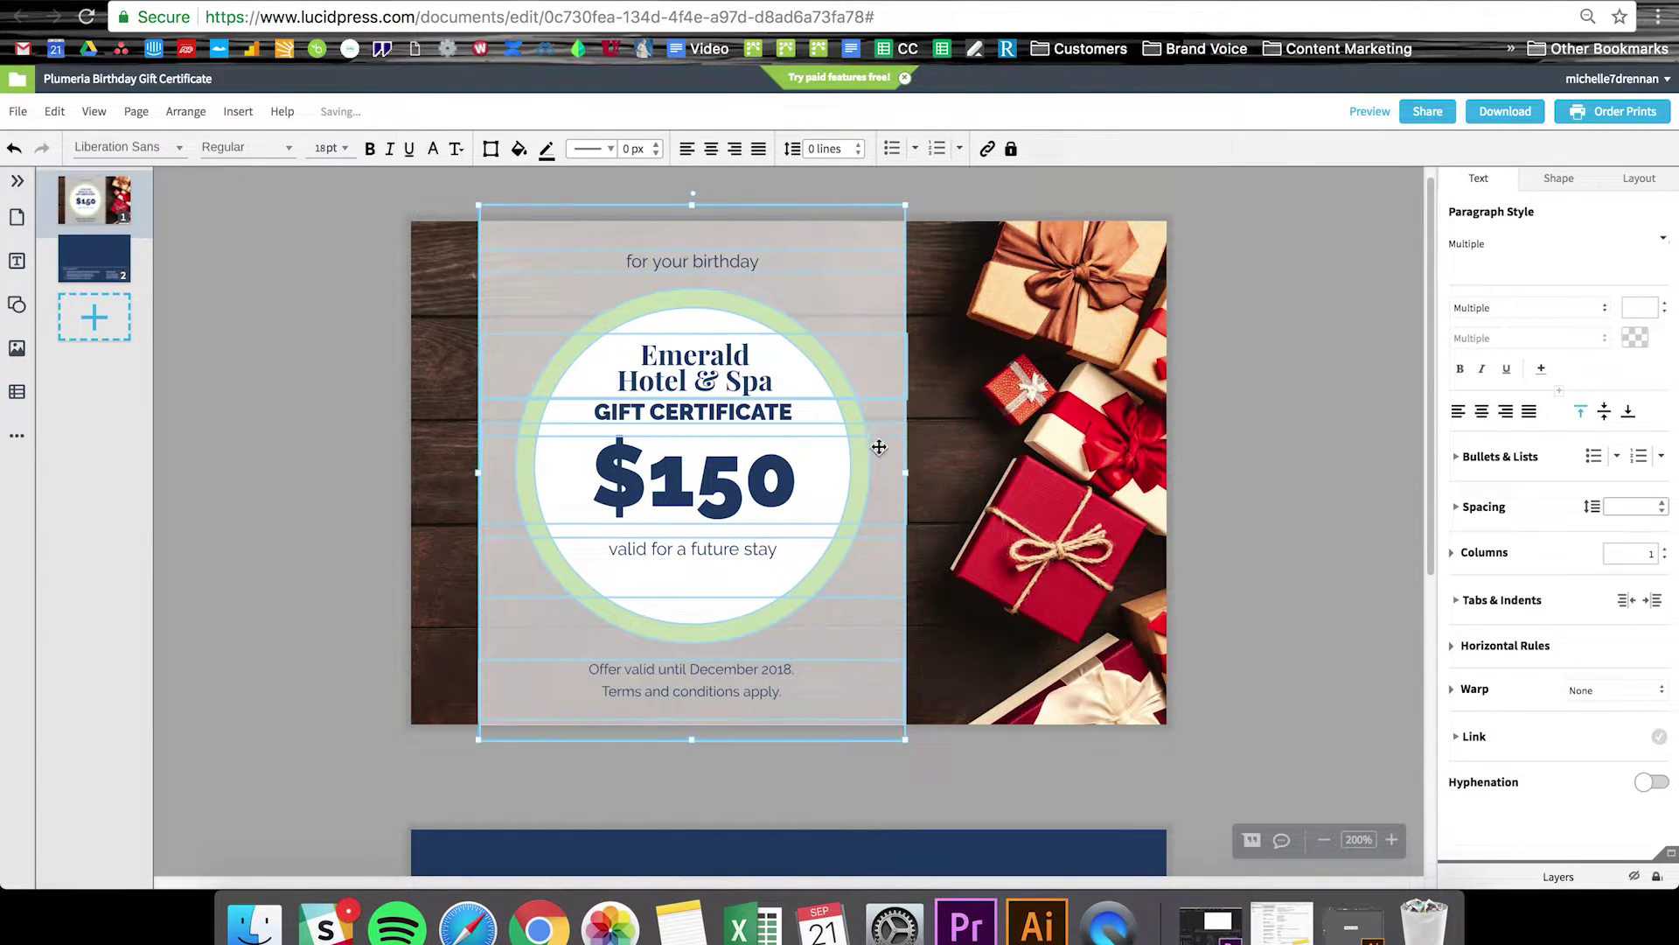
left_click(1282, 413)
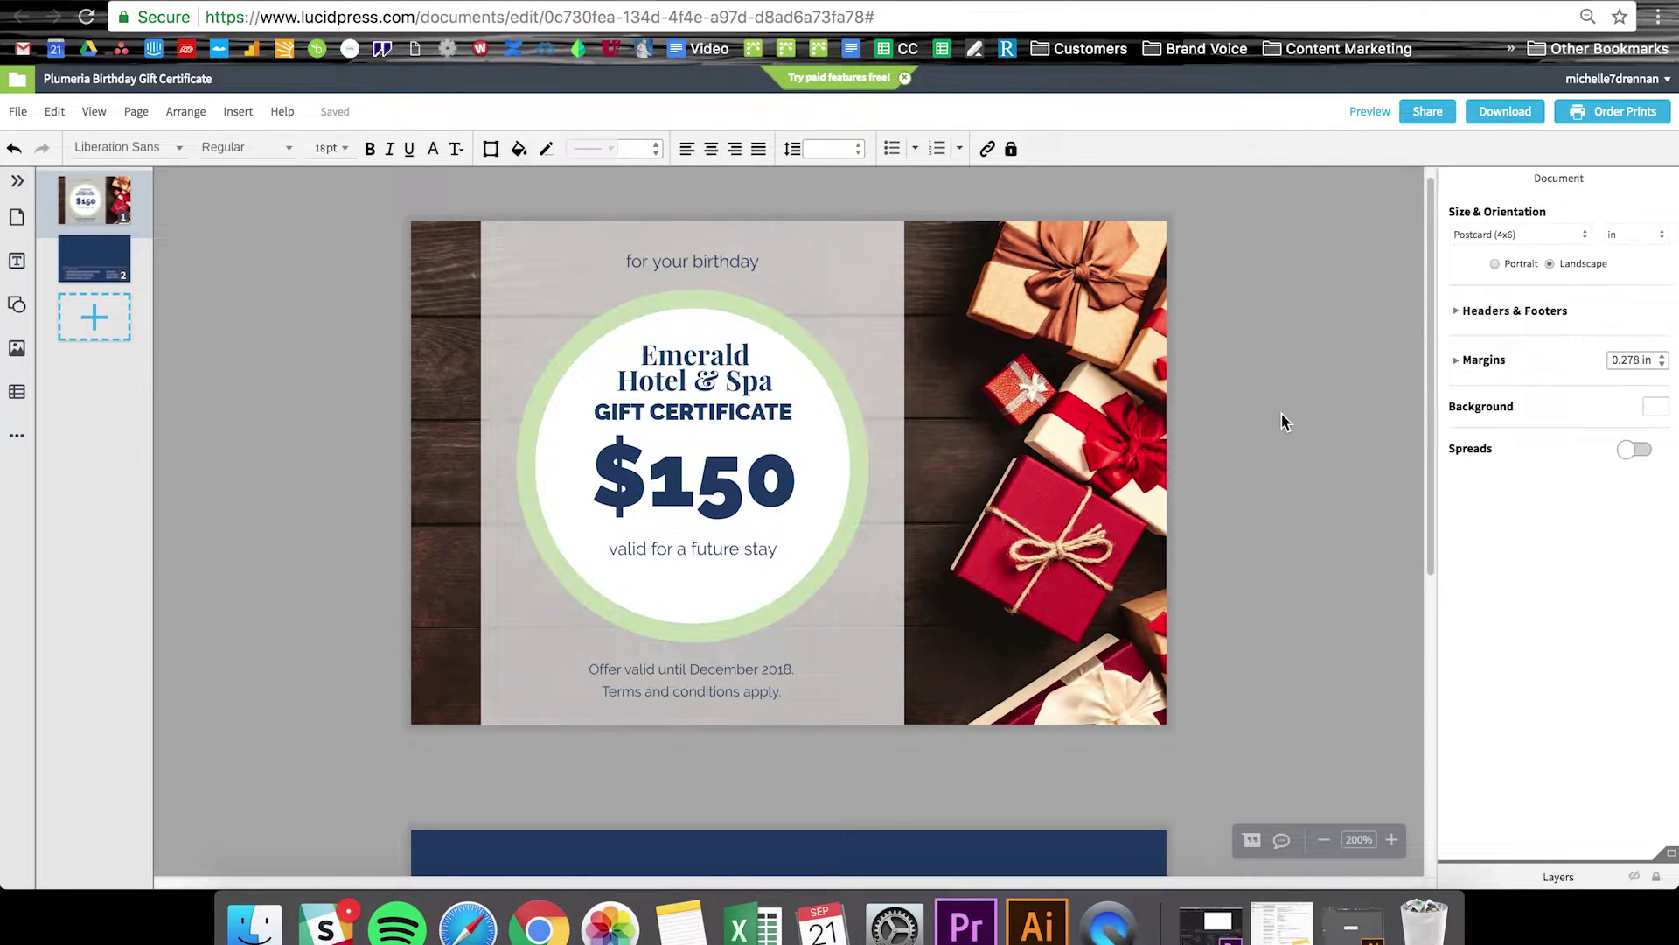
Step: Show margin guides and tighten the line spacing of the offer and terms text
left_click(94, 111)
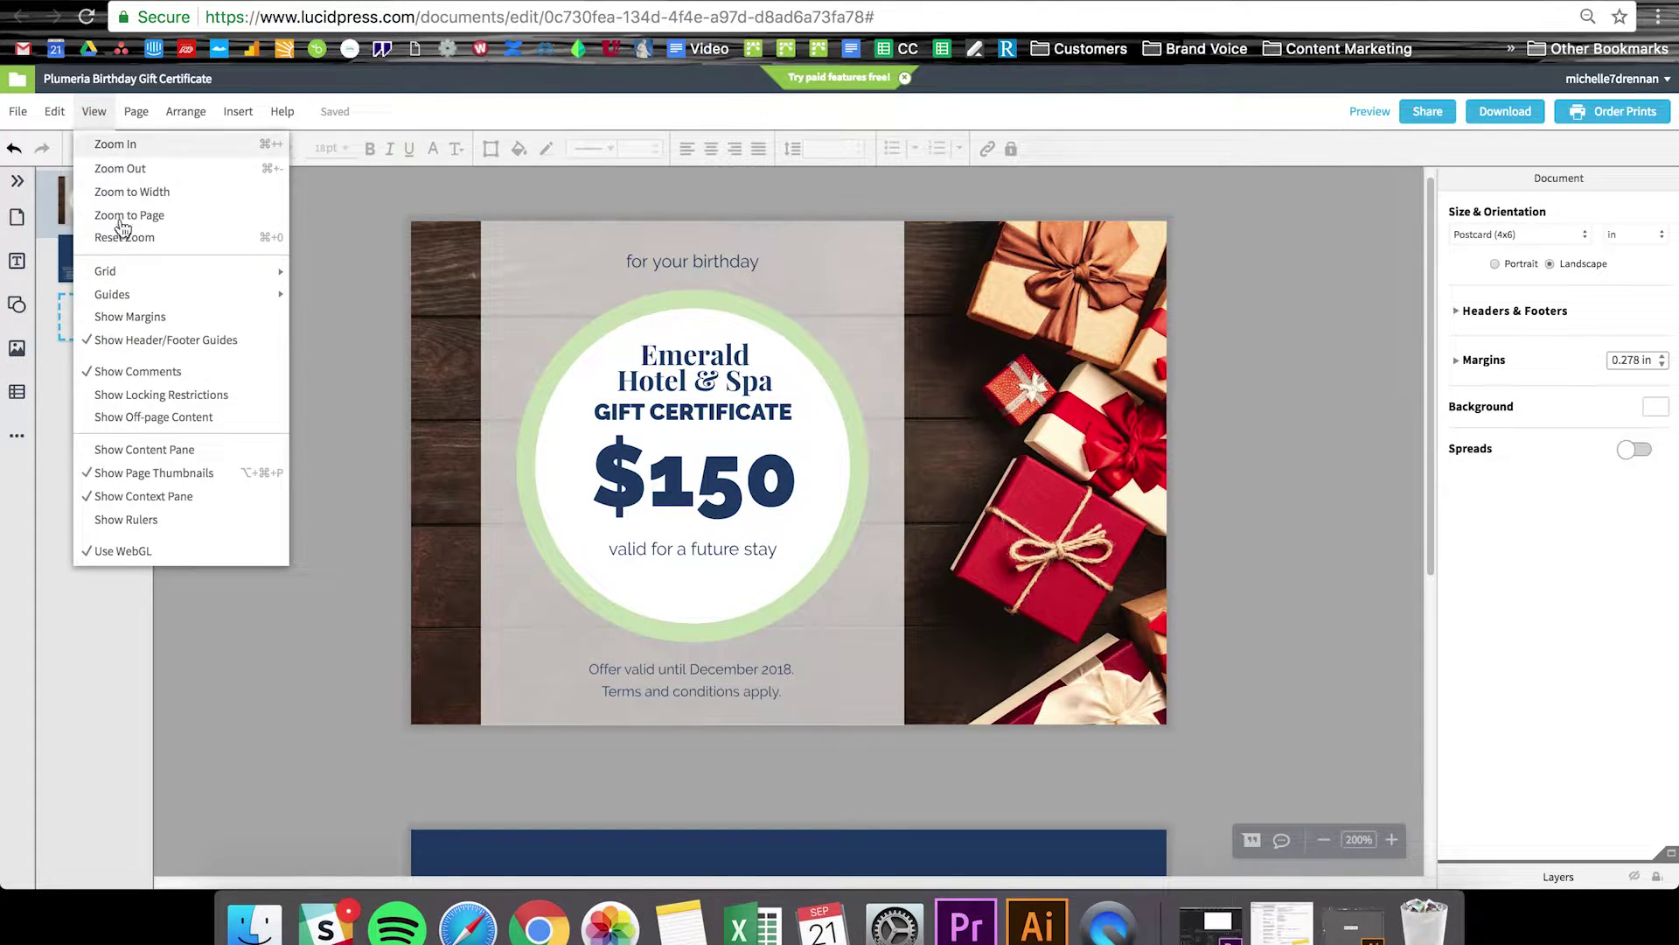
left_click(142, 317)
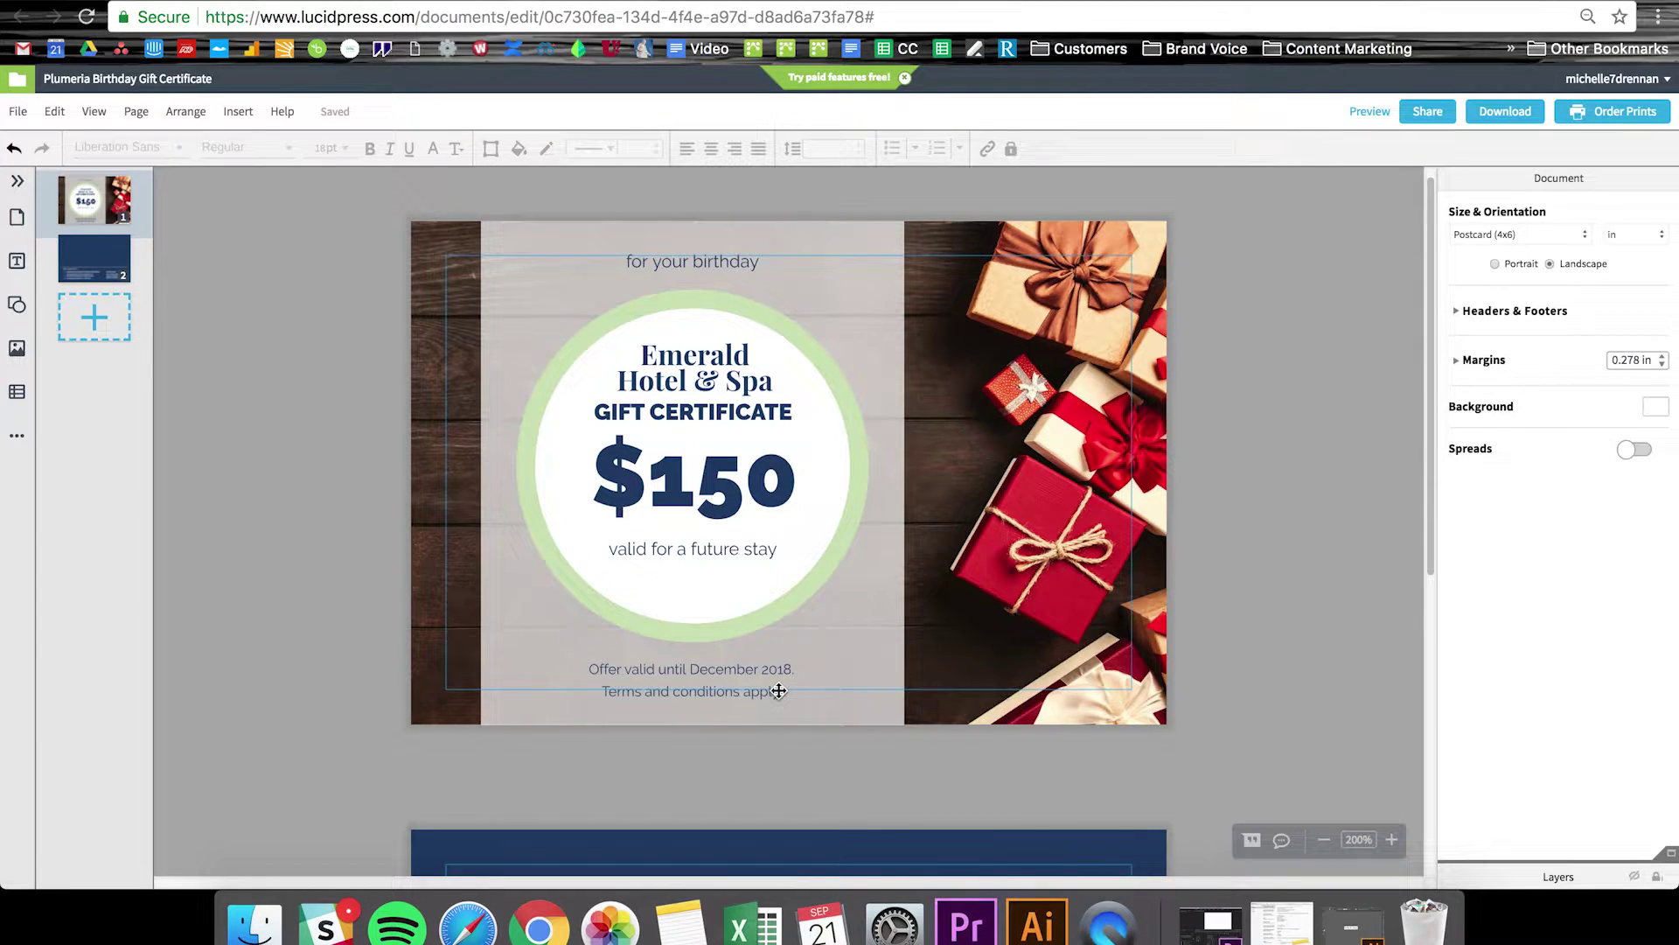
left_click(741, 678)
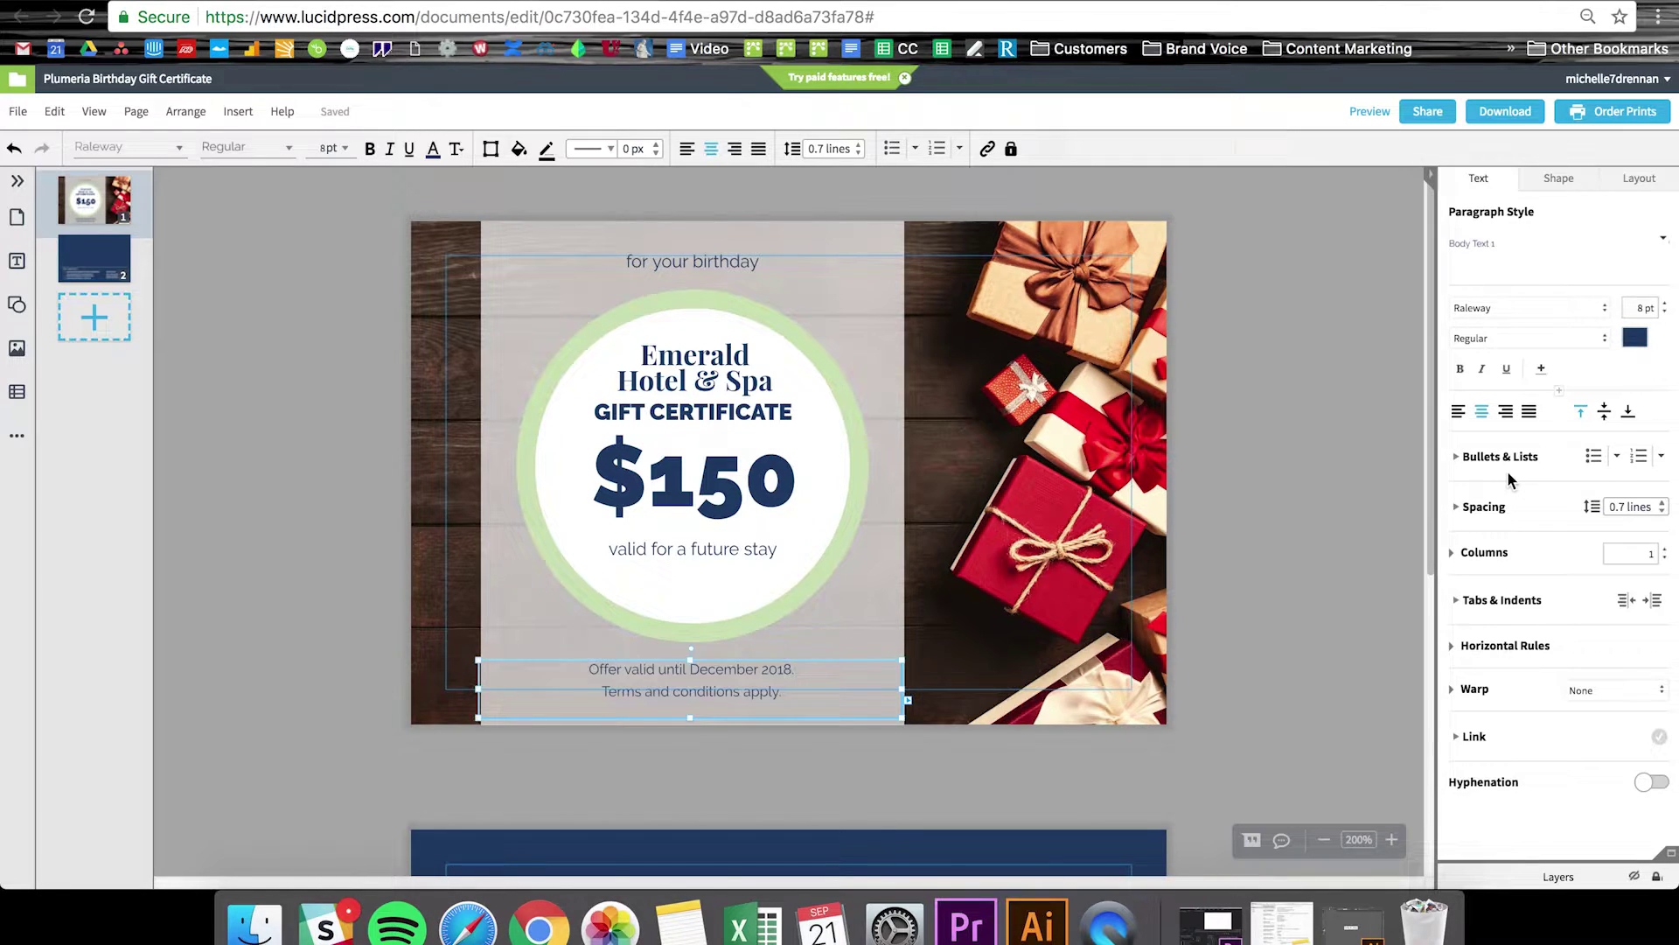
left_click(1663, 512)
left_click(1275, 536)
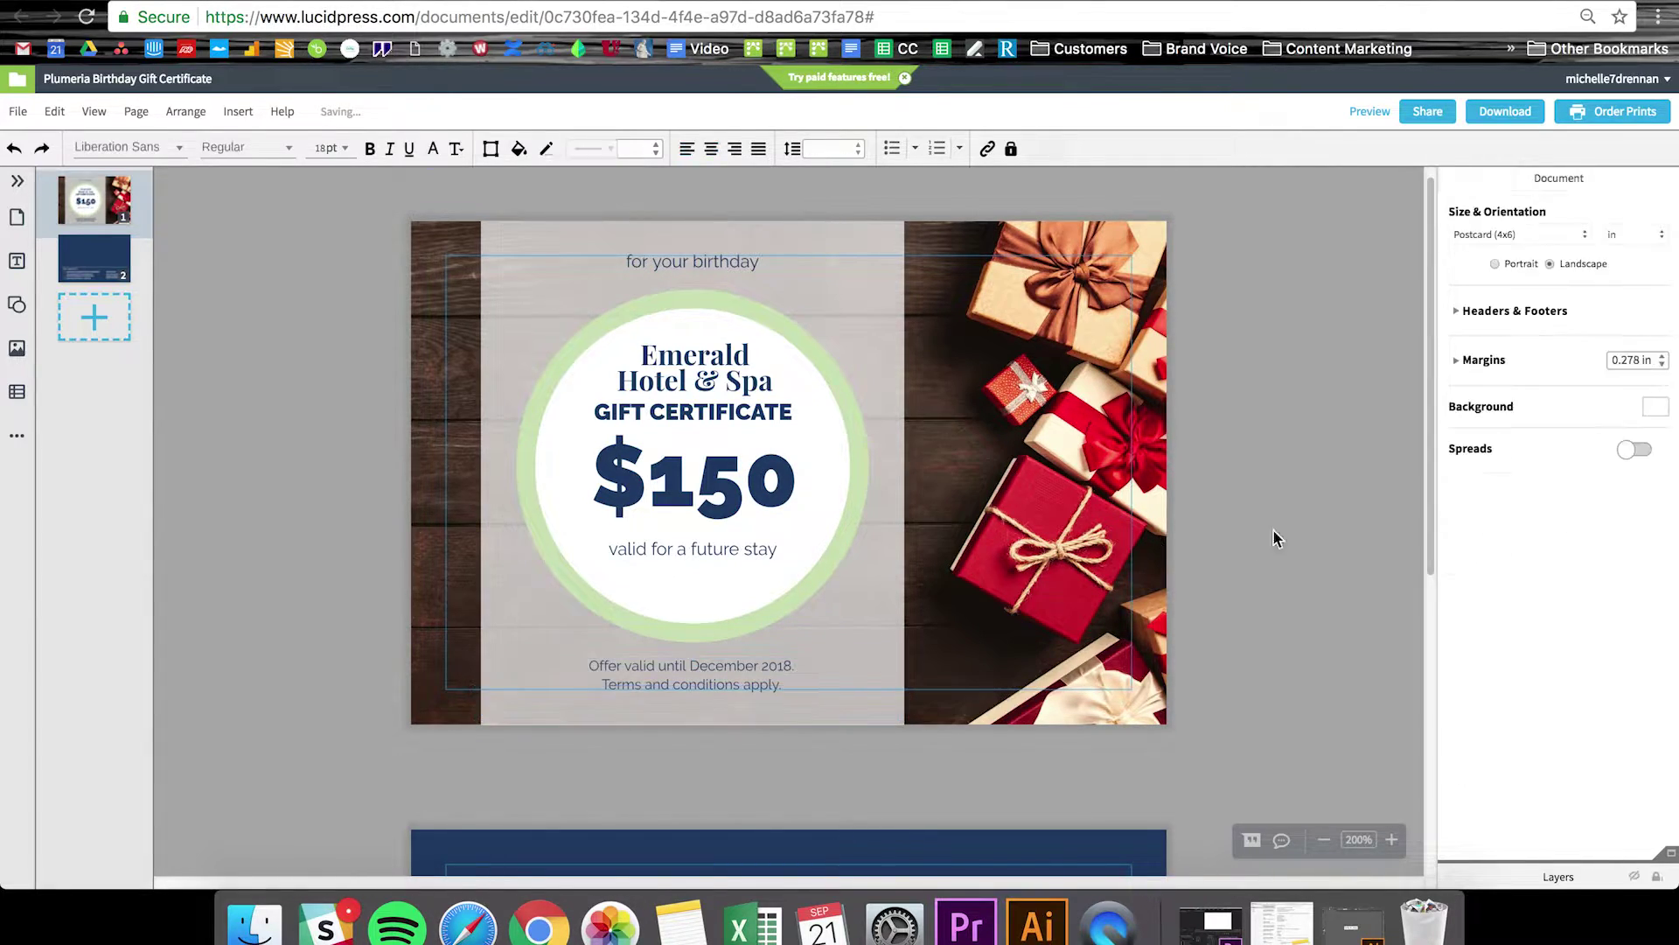
left_click(695, 601)
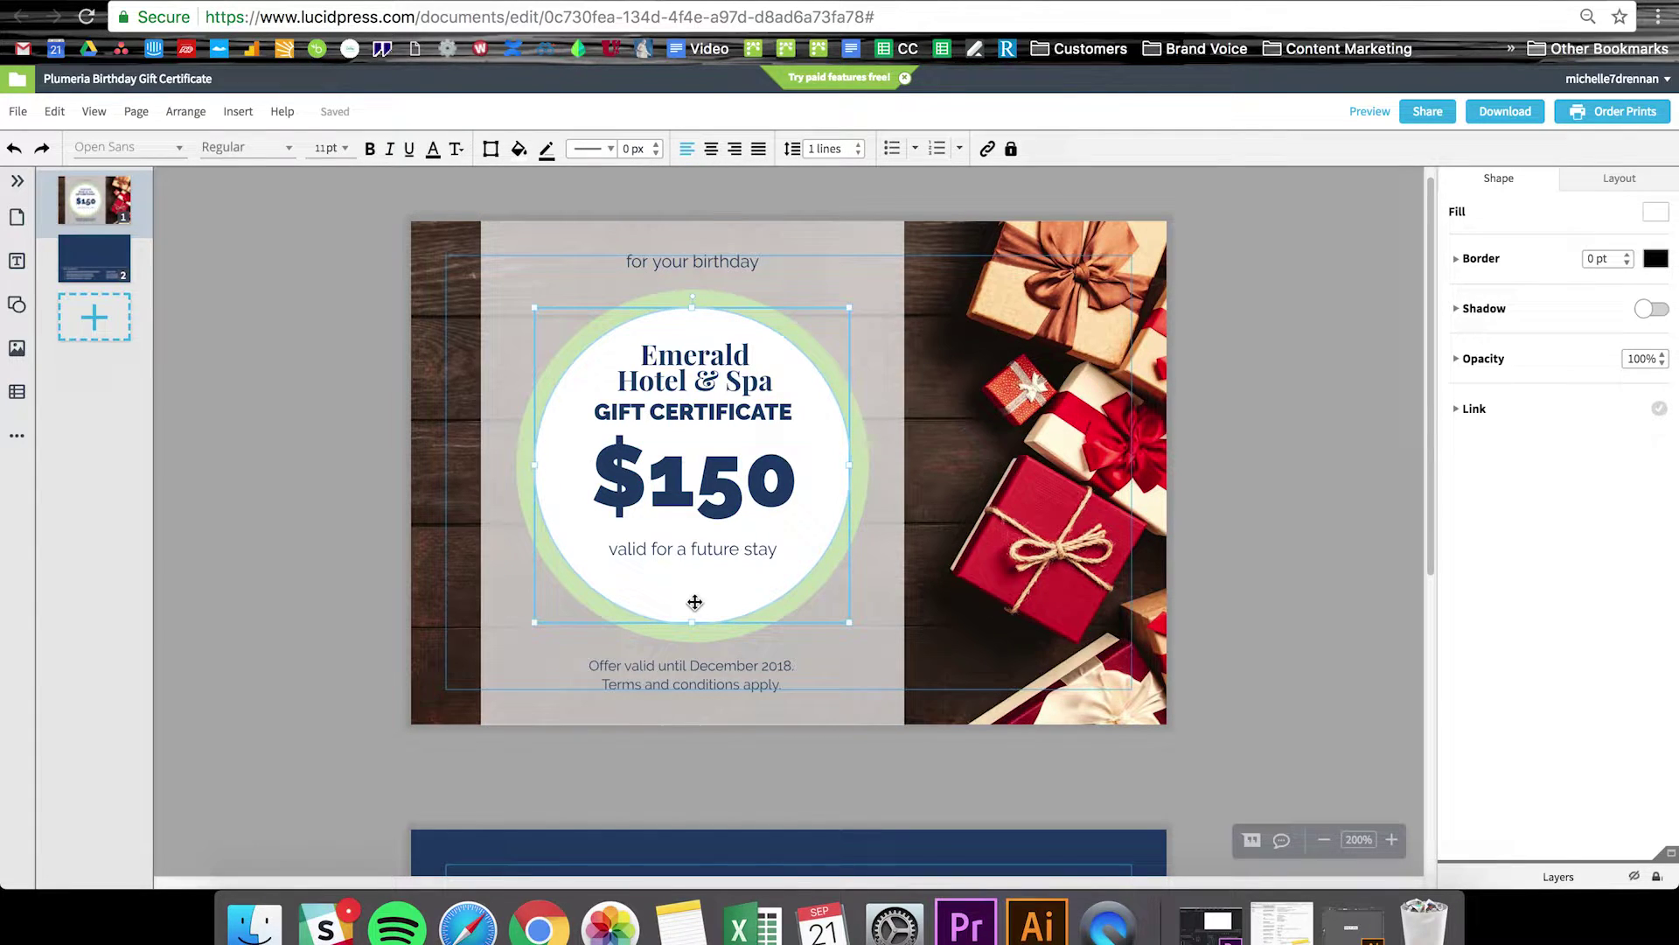
Step: Move the white circle aside and delete it, then undo to restore it
left_click(705, 297)
left_click_drag(704, 300, 878, 327)
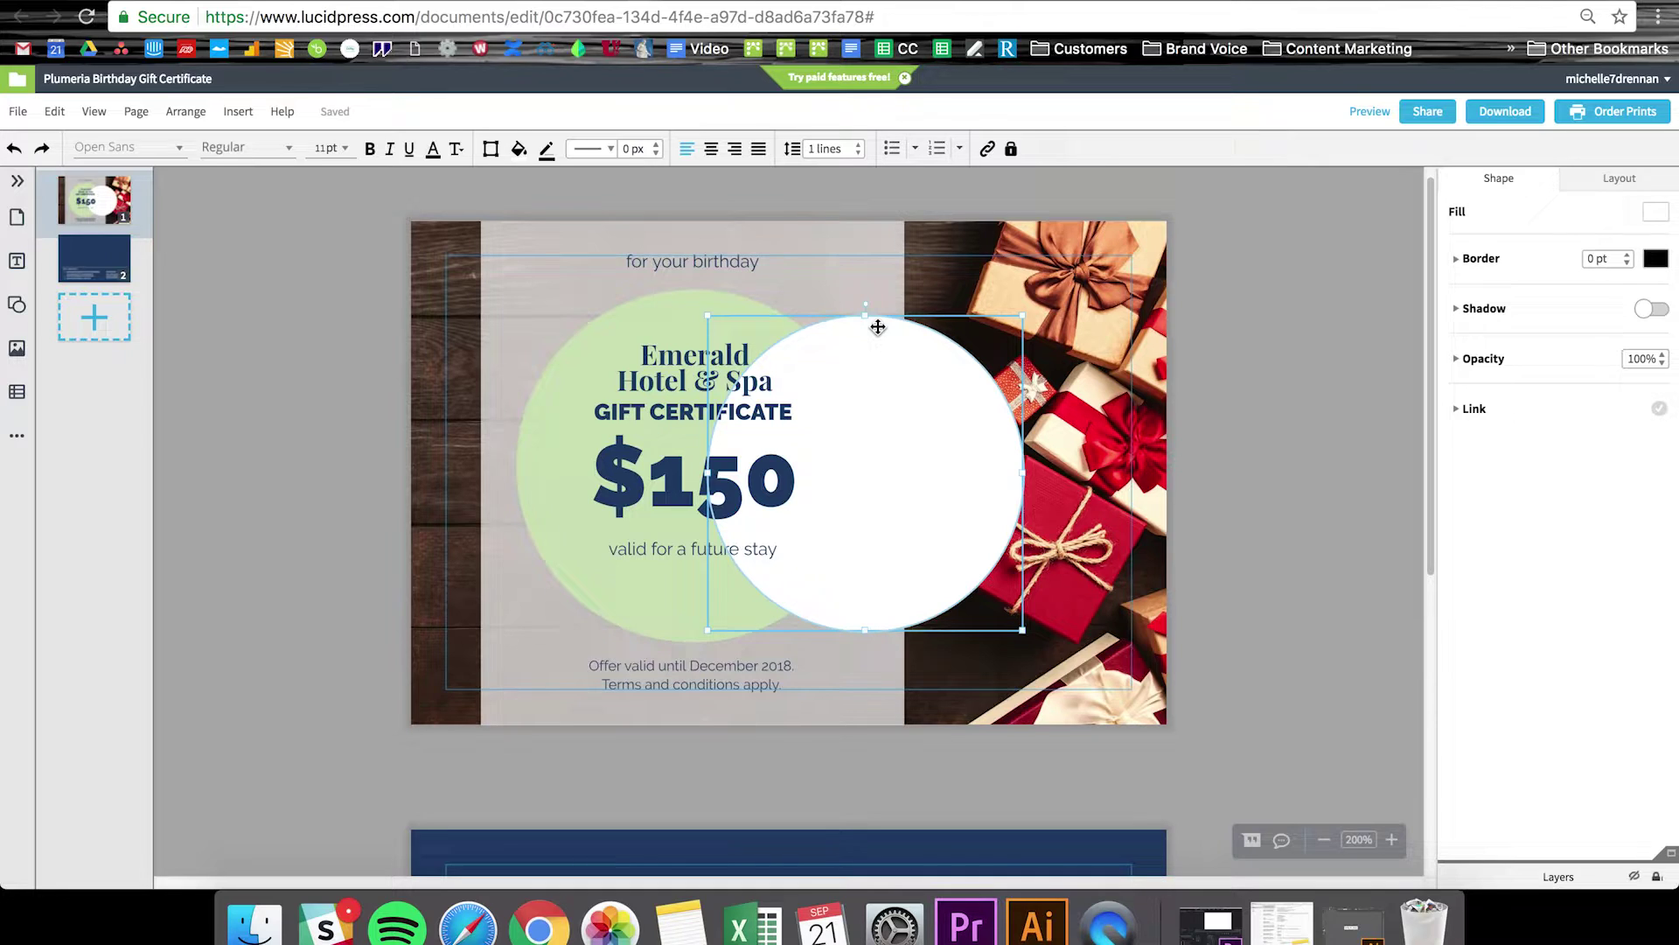
key("Delete")
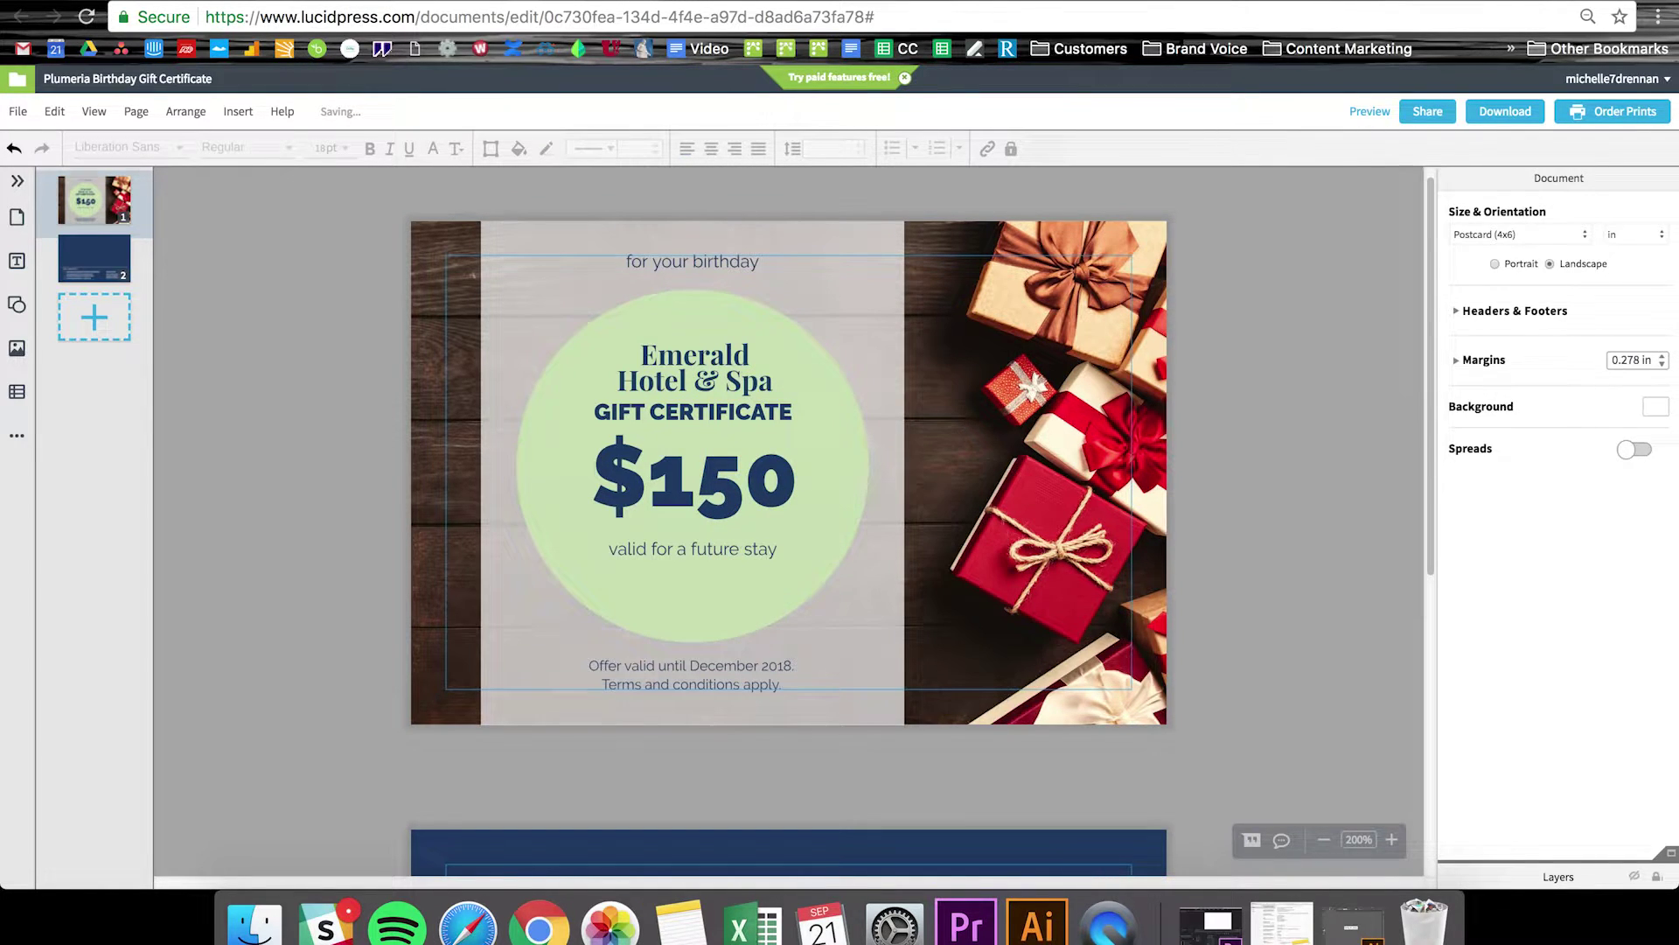
key("ctrl+z")
key("ctrl+z")
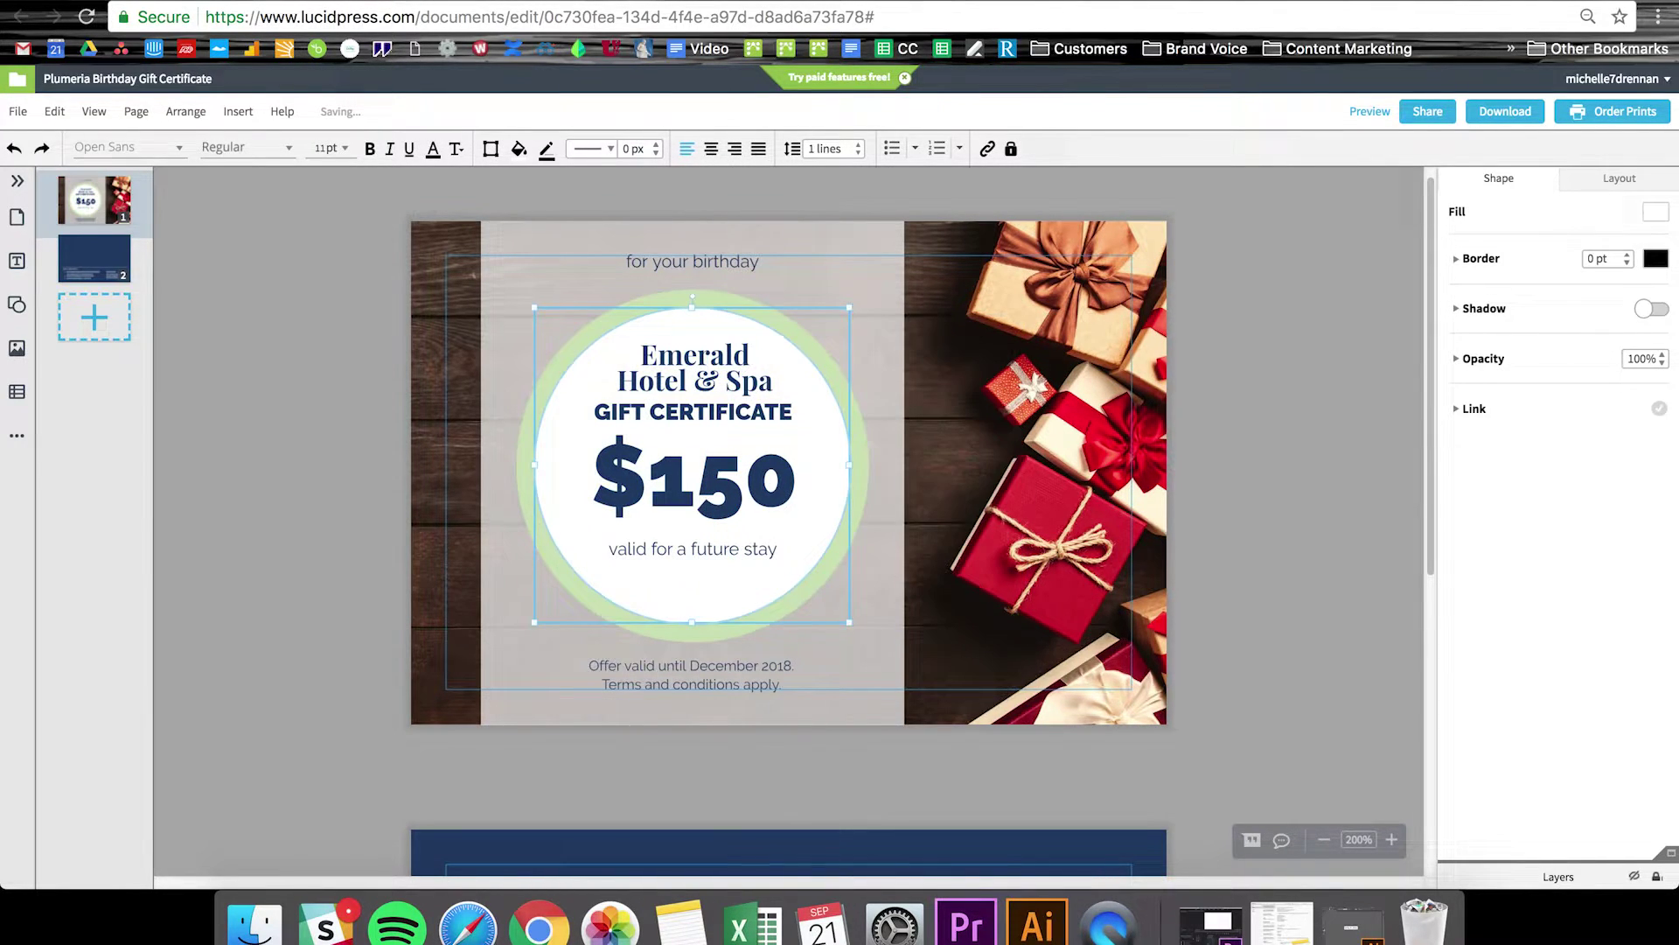
Step: Fill the outer green ring with a tan colour
left_click(1203, 223)
left_click(697, 296)
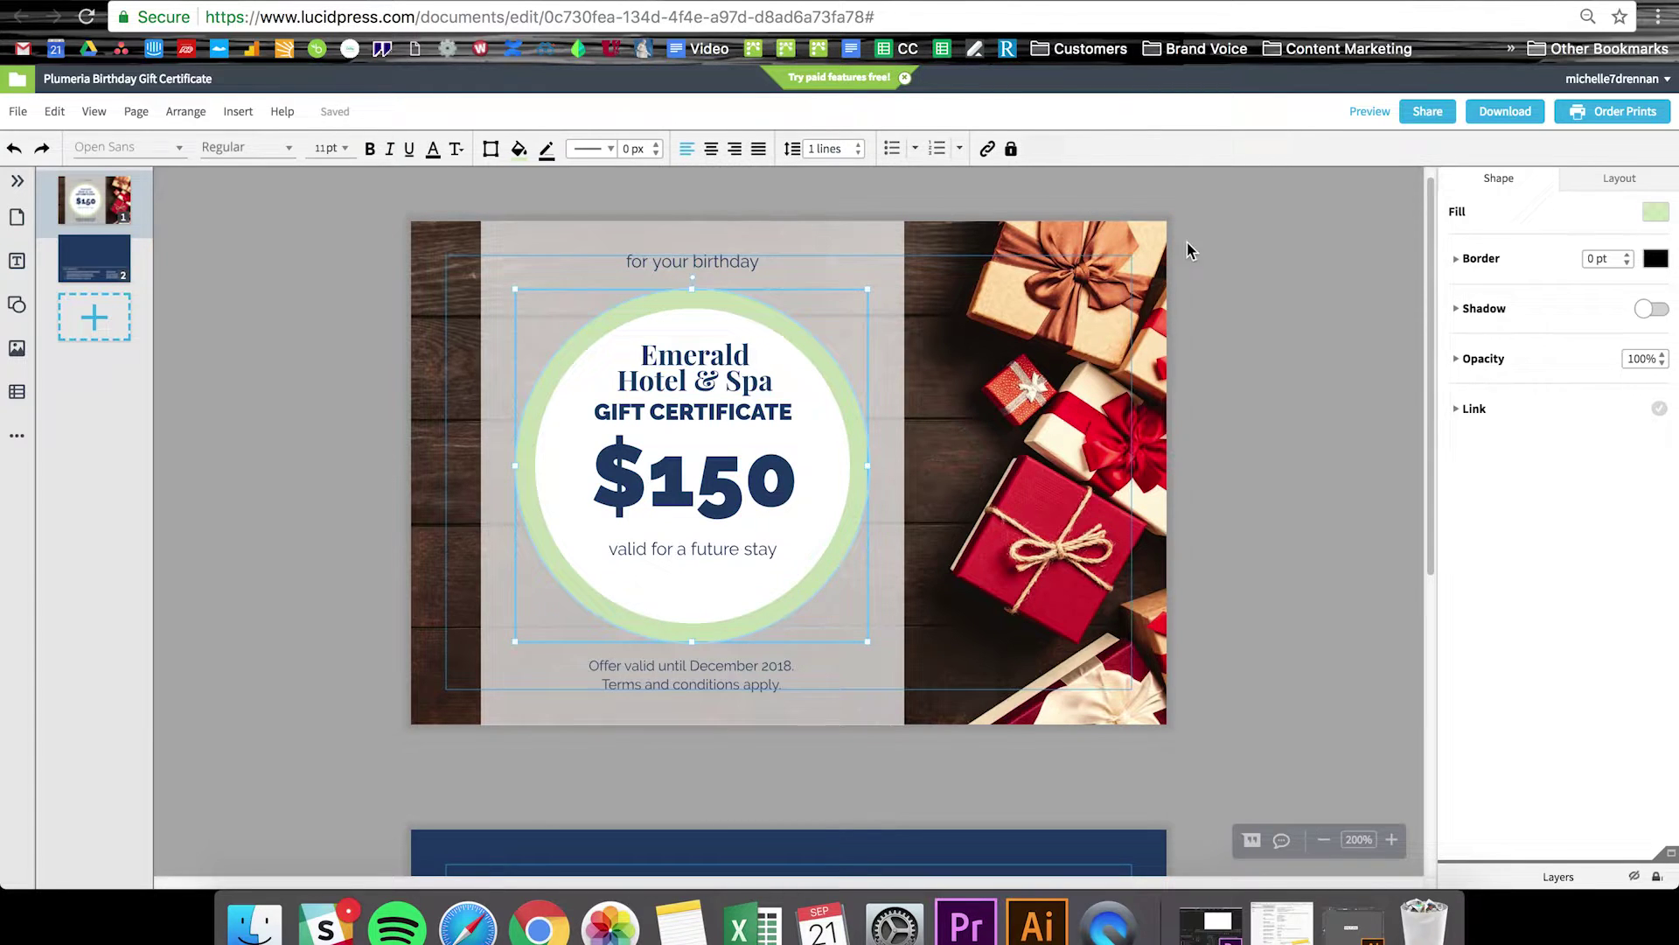
left_click(1656, 212)
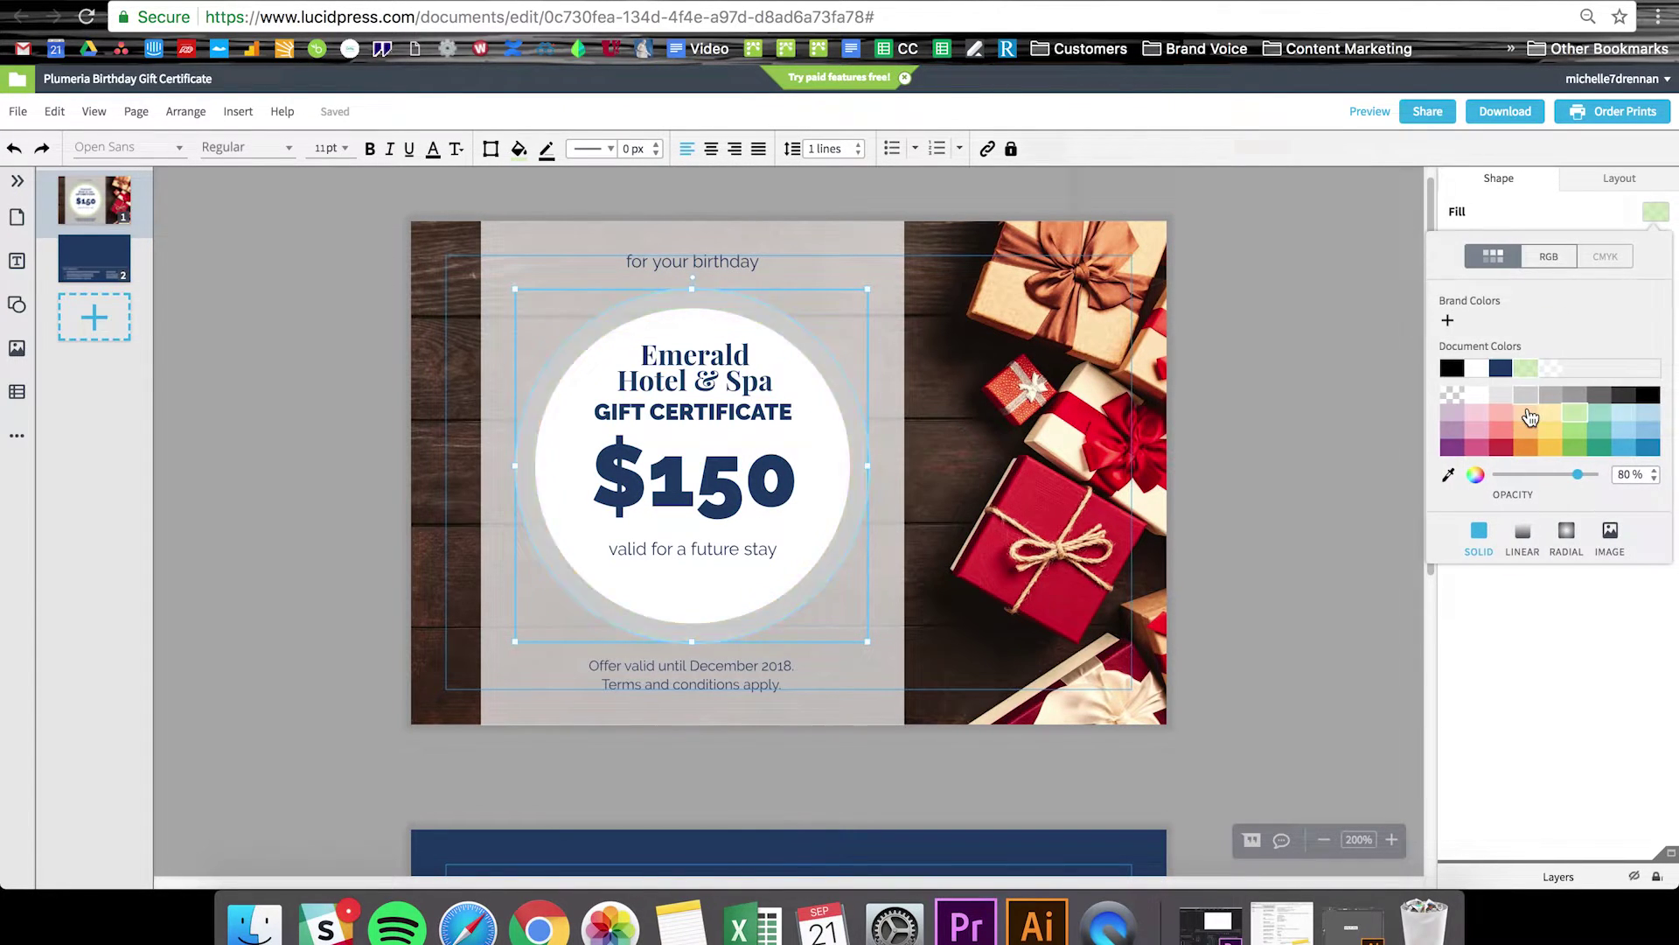
left_click(1530, 418)
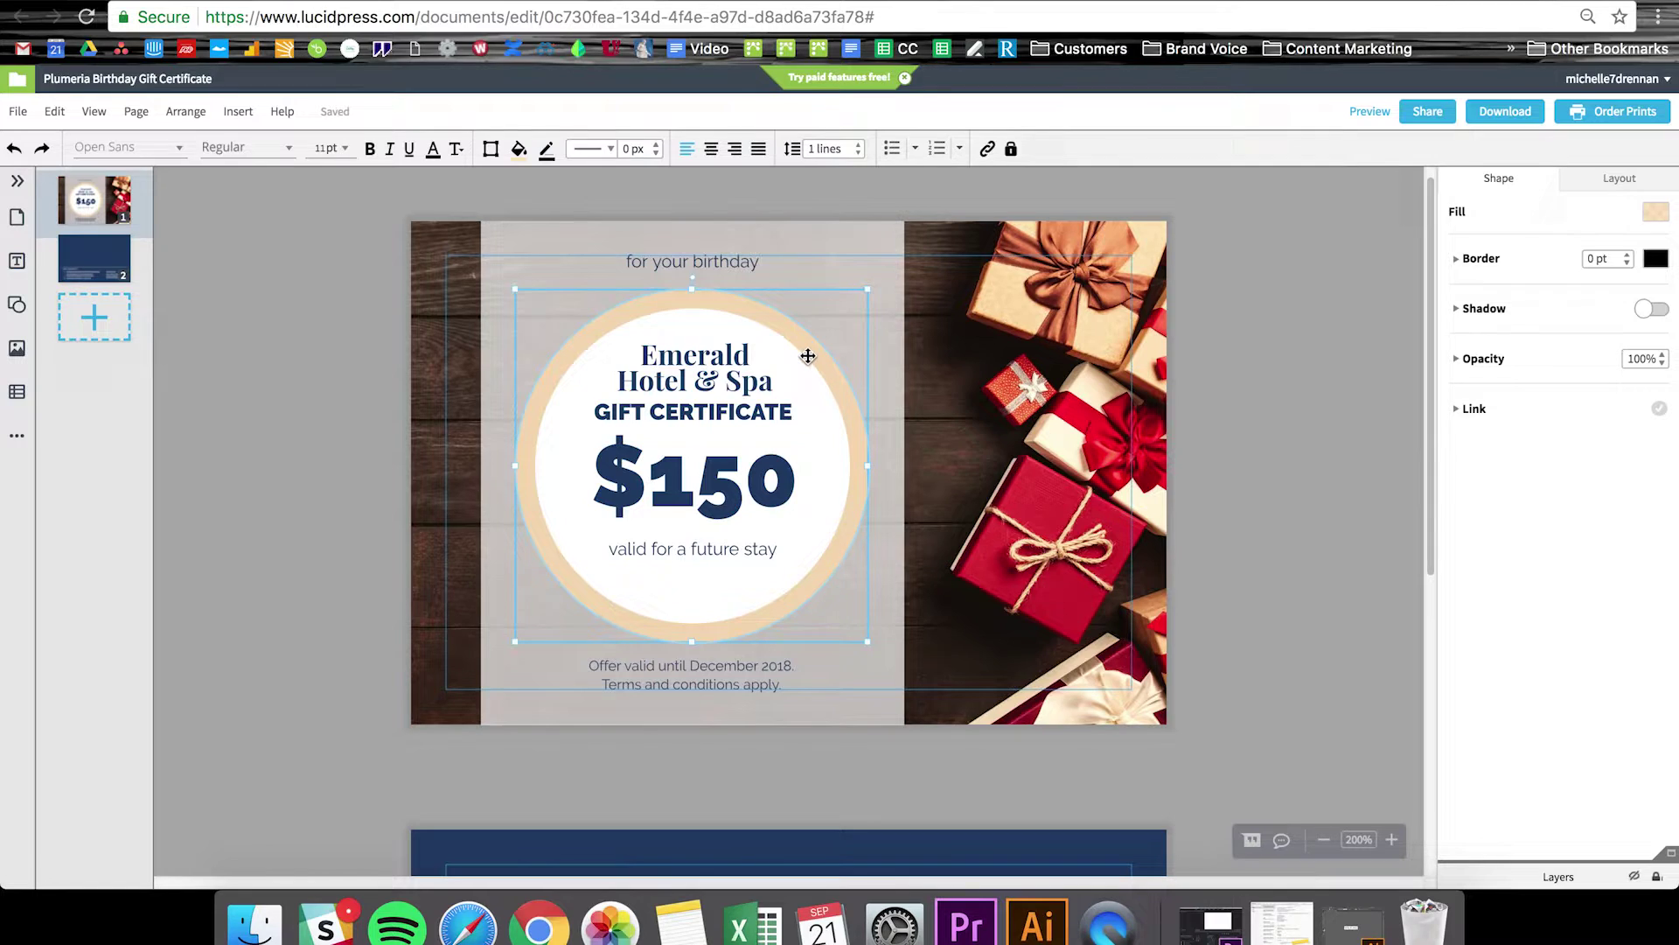
Step: Colour the GIFT CERTIFICATE heading brown with hex 5e2a00
left_click(714, 385)
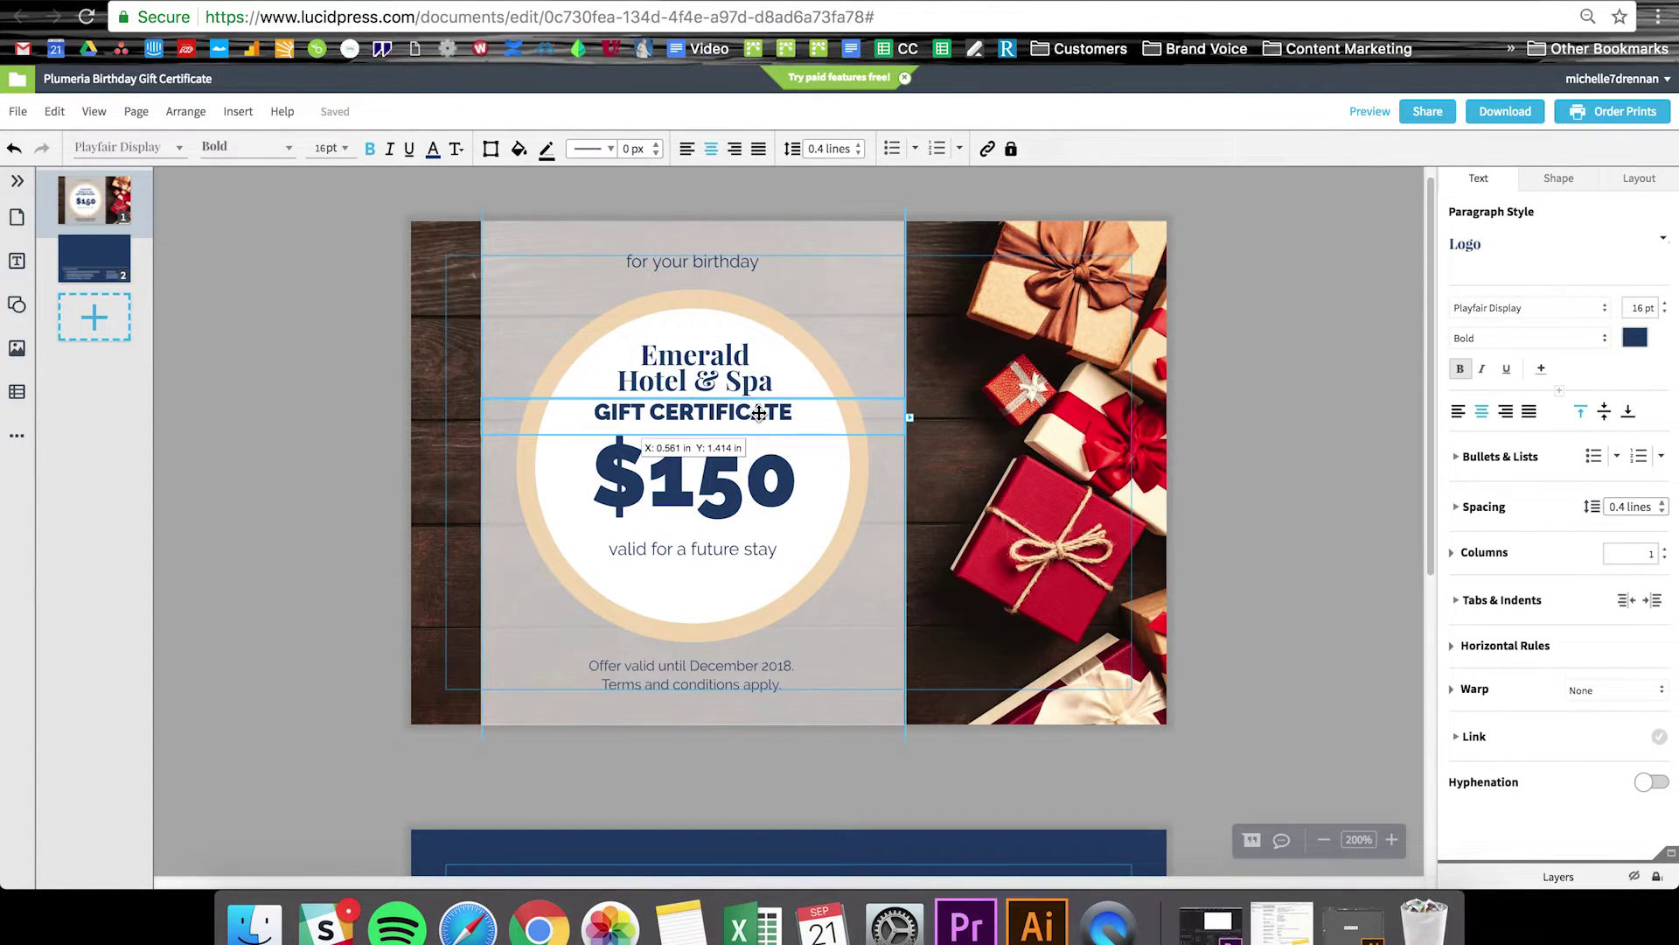
left_click(717, 413)
left_click(967, 363)
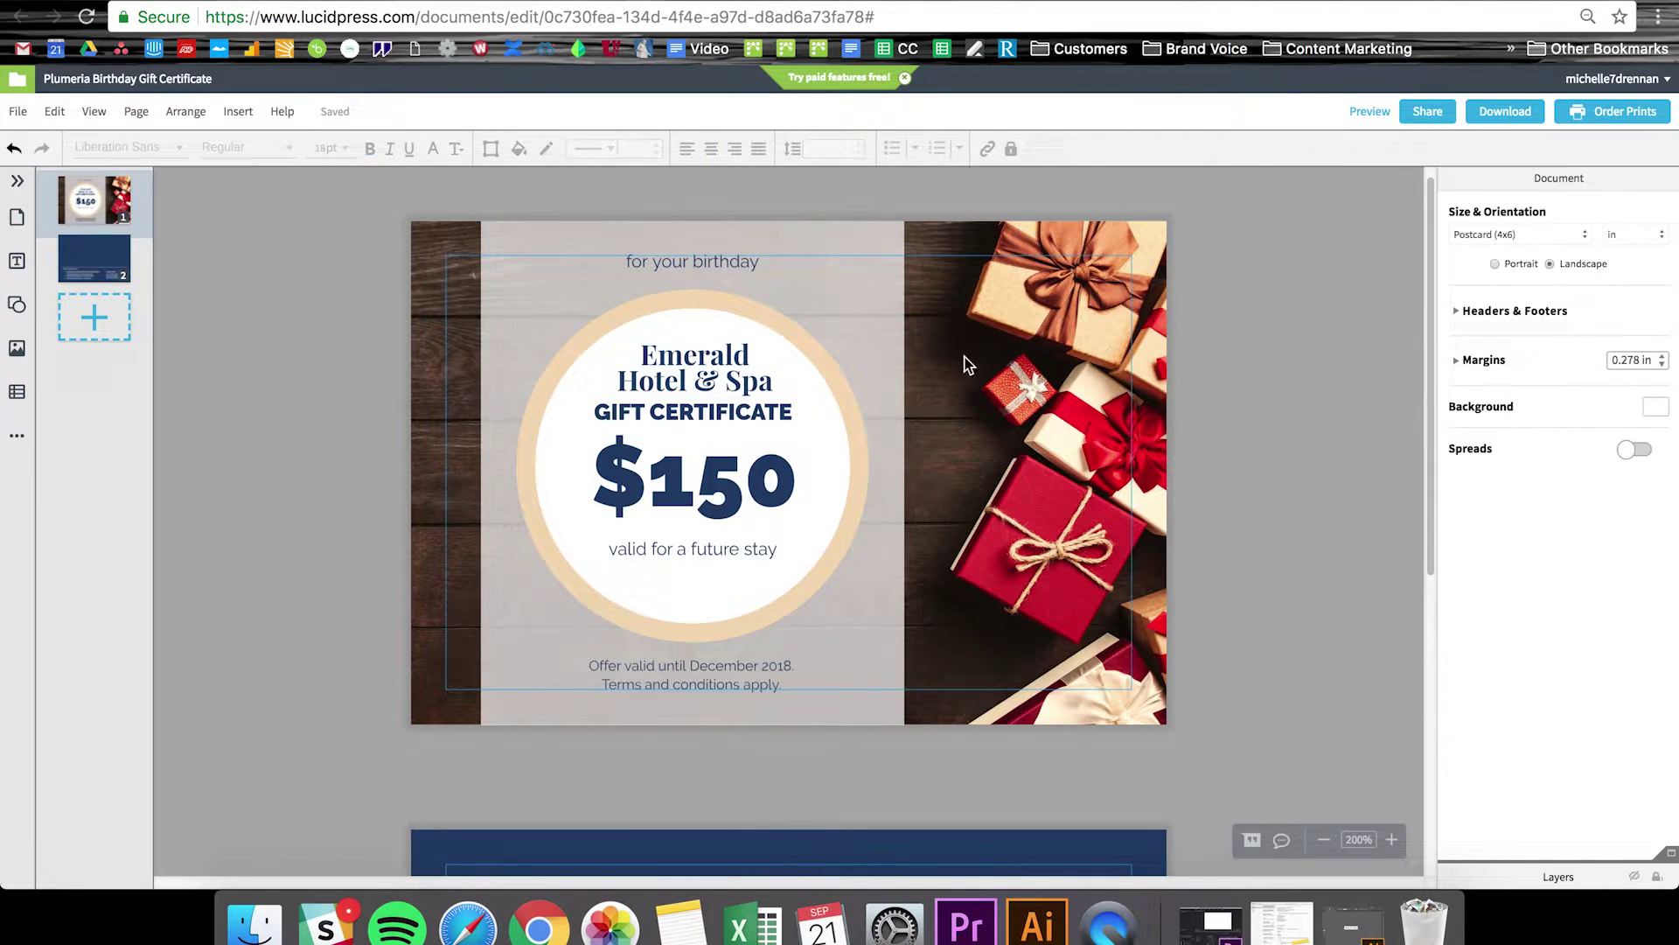
left_click(739, 409)
left_click(1635, 339)
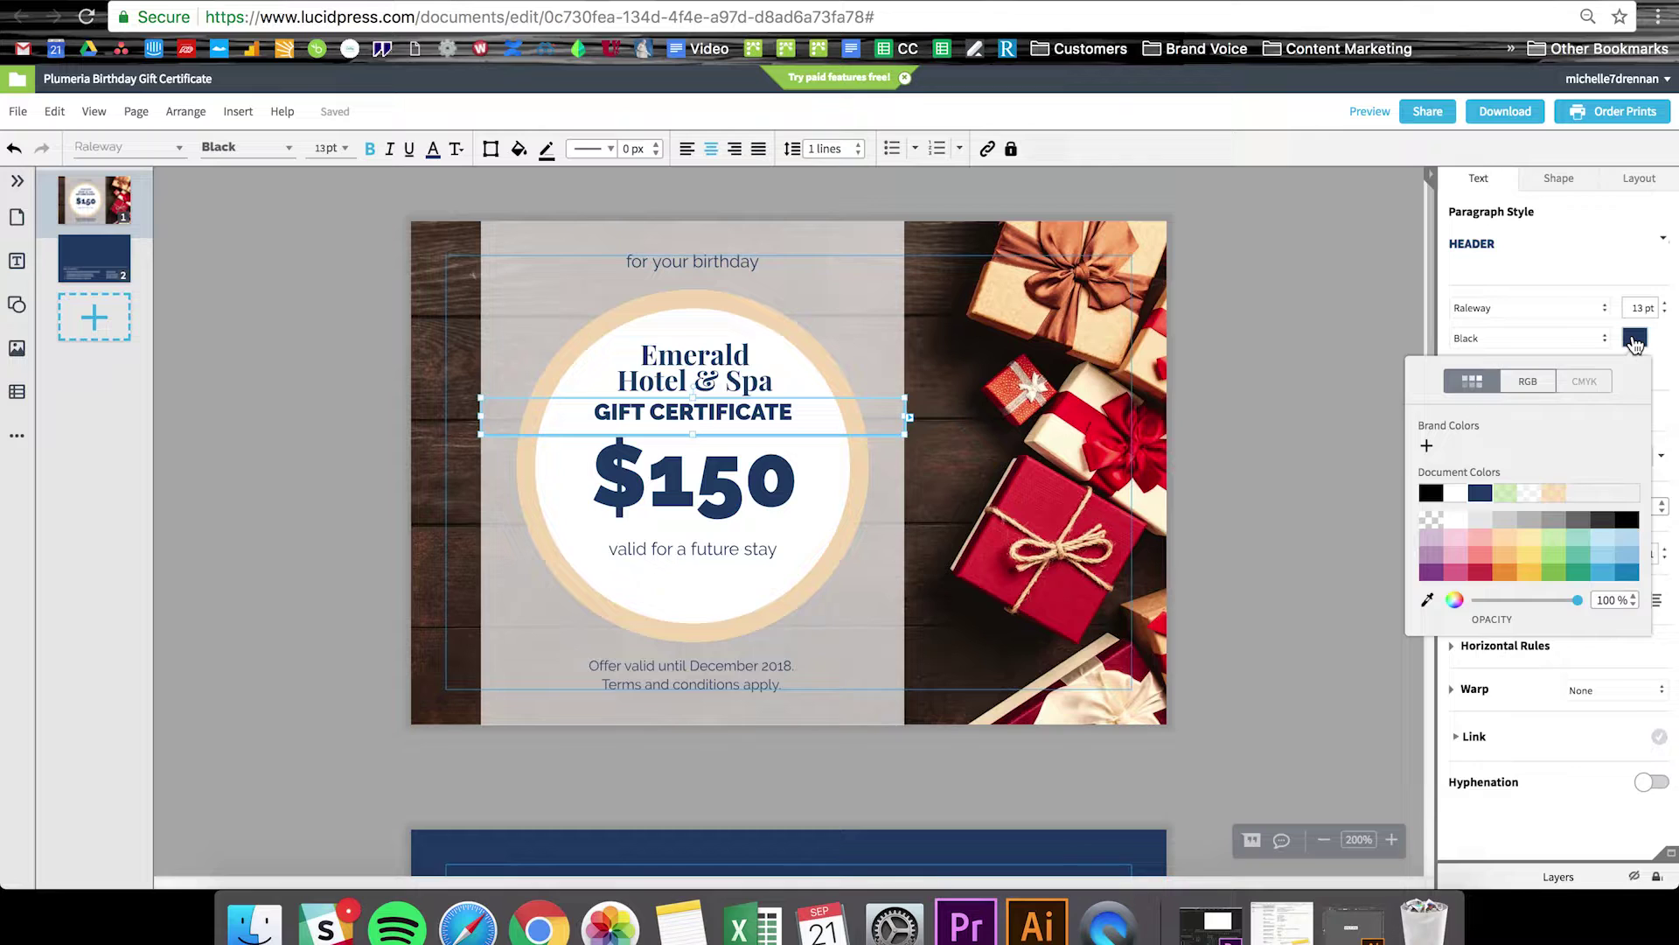
left_click(1531, 385)
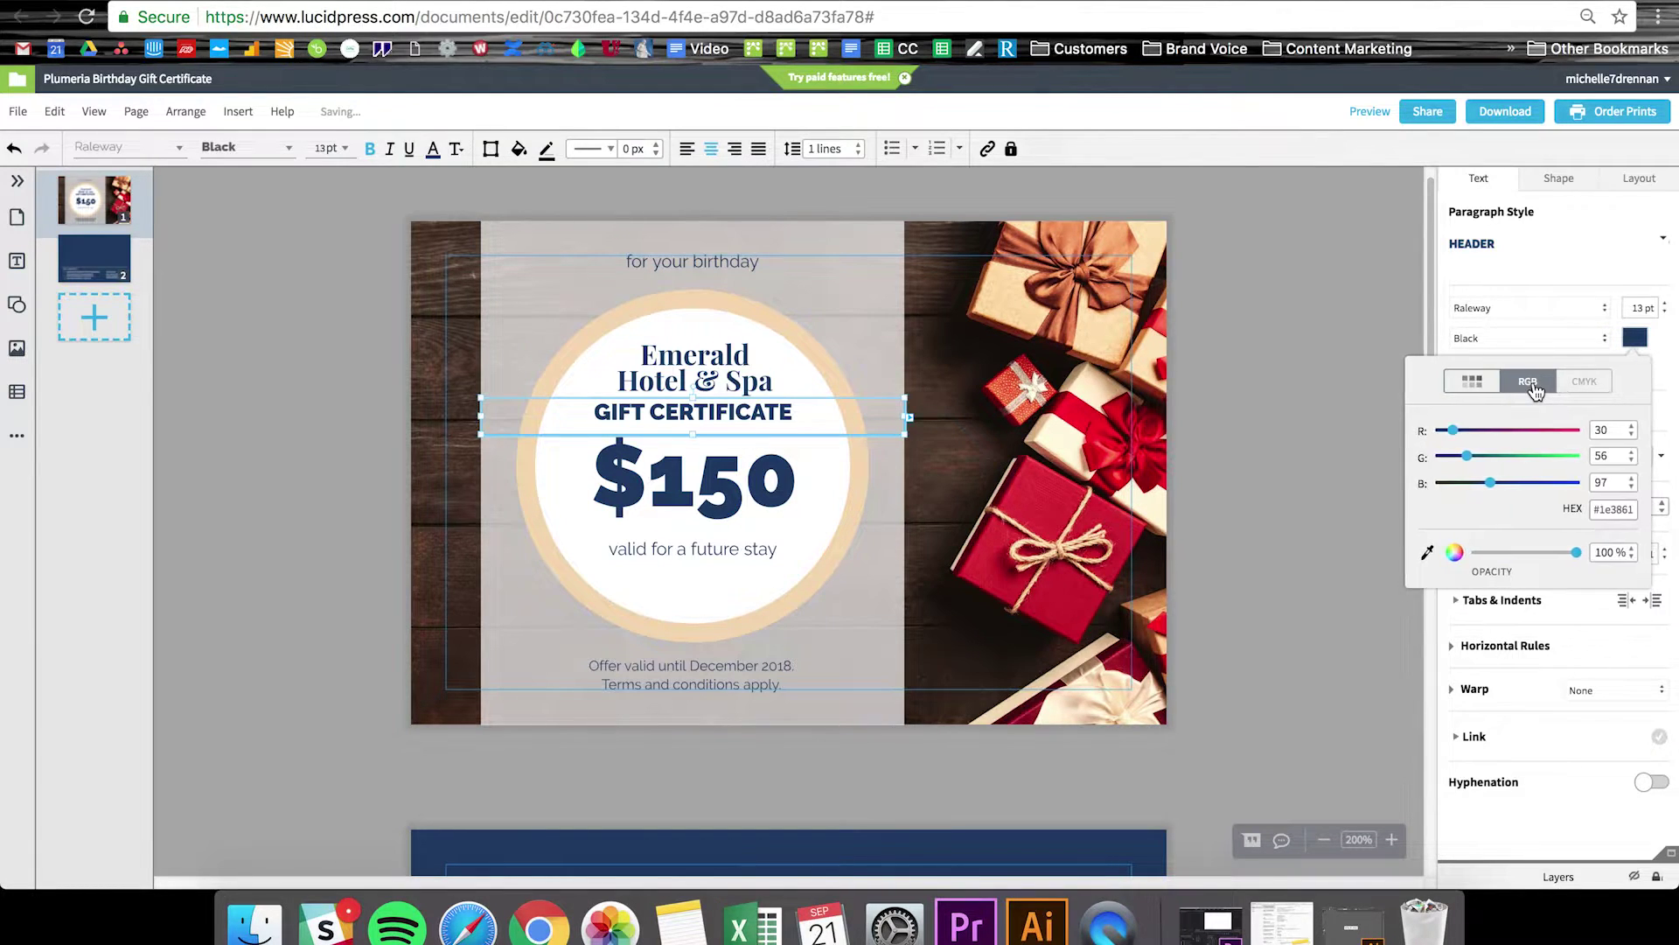
triple_click(1614, 510)
type("5e2a00")
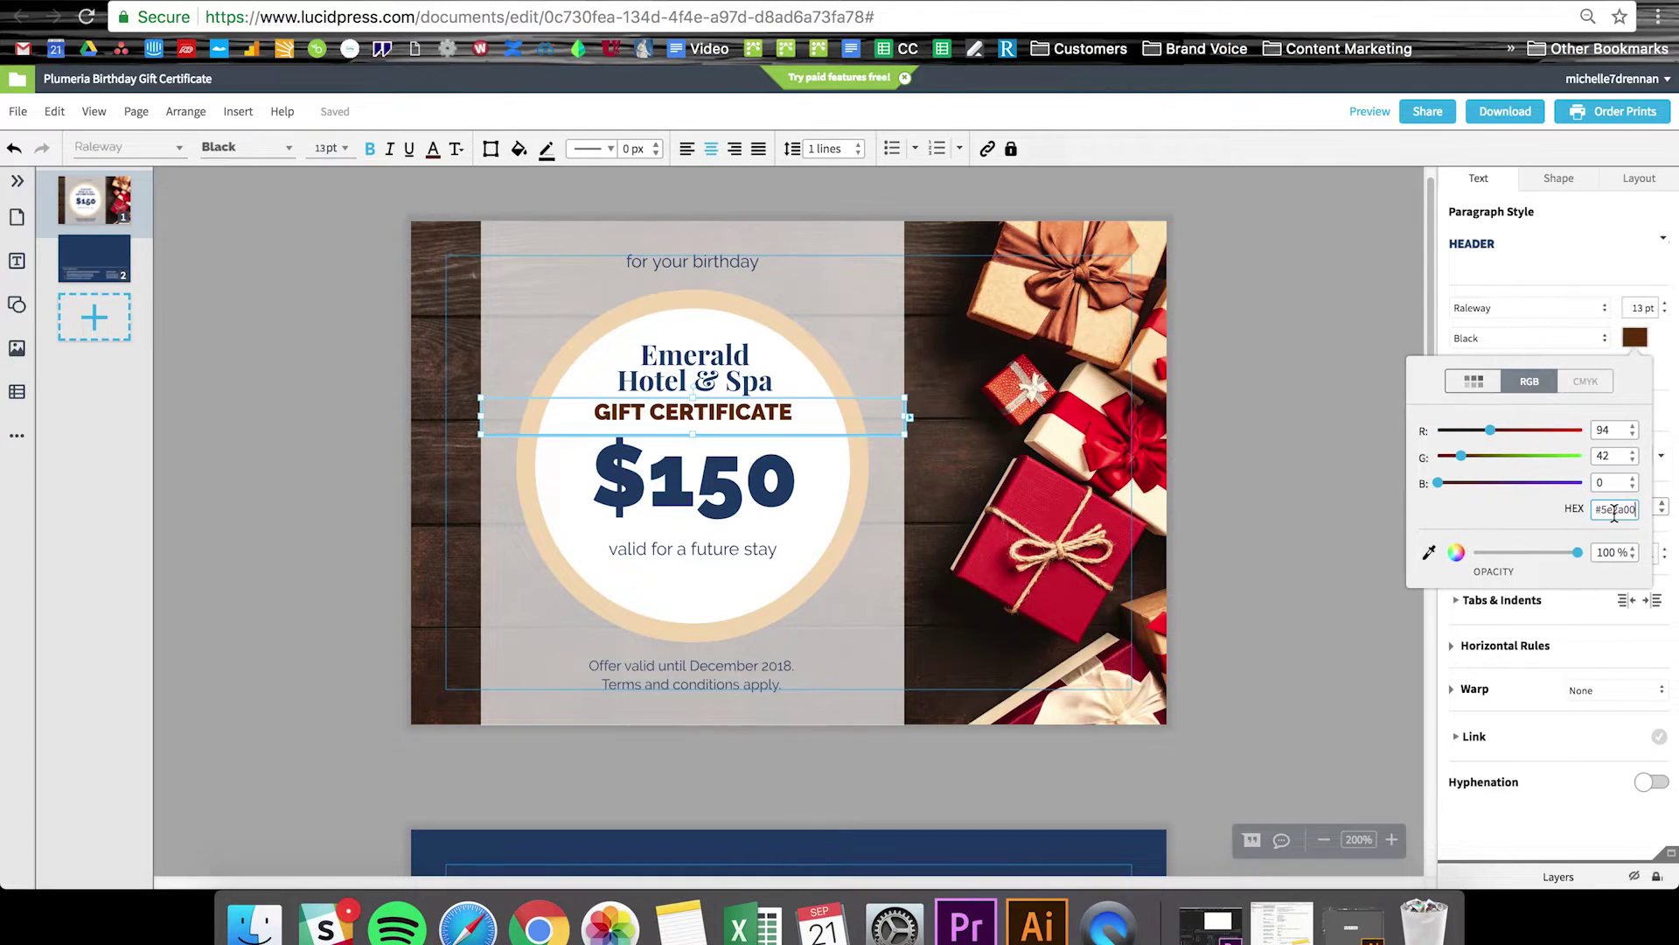
key("Return")
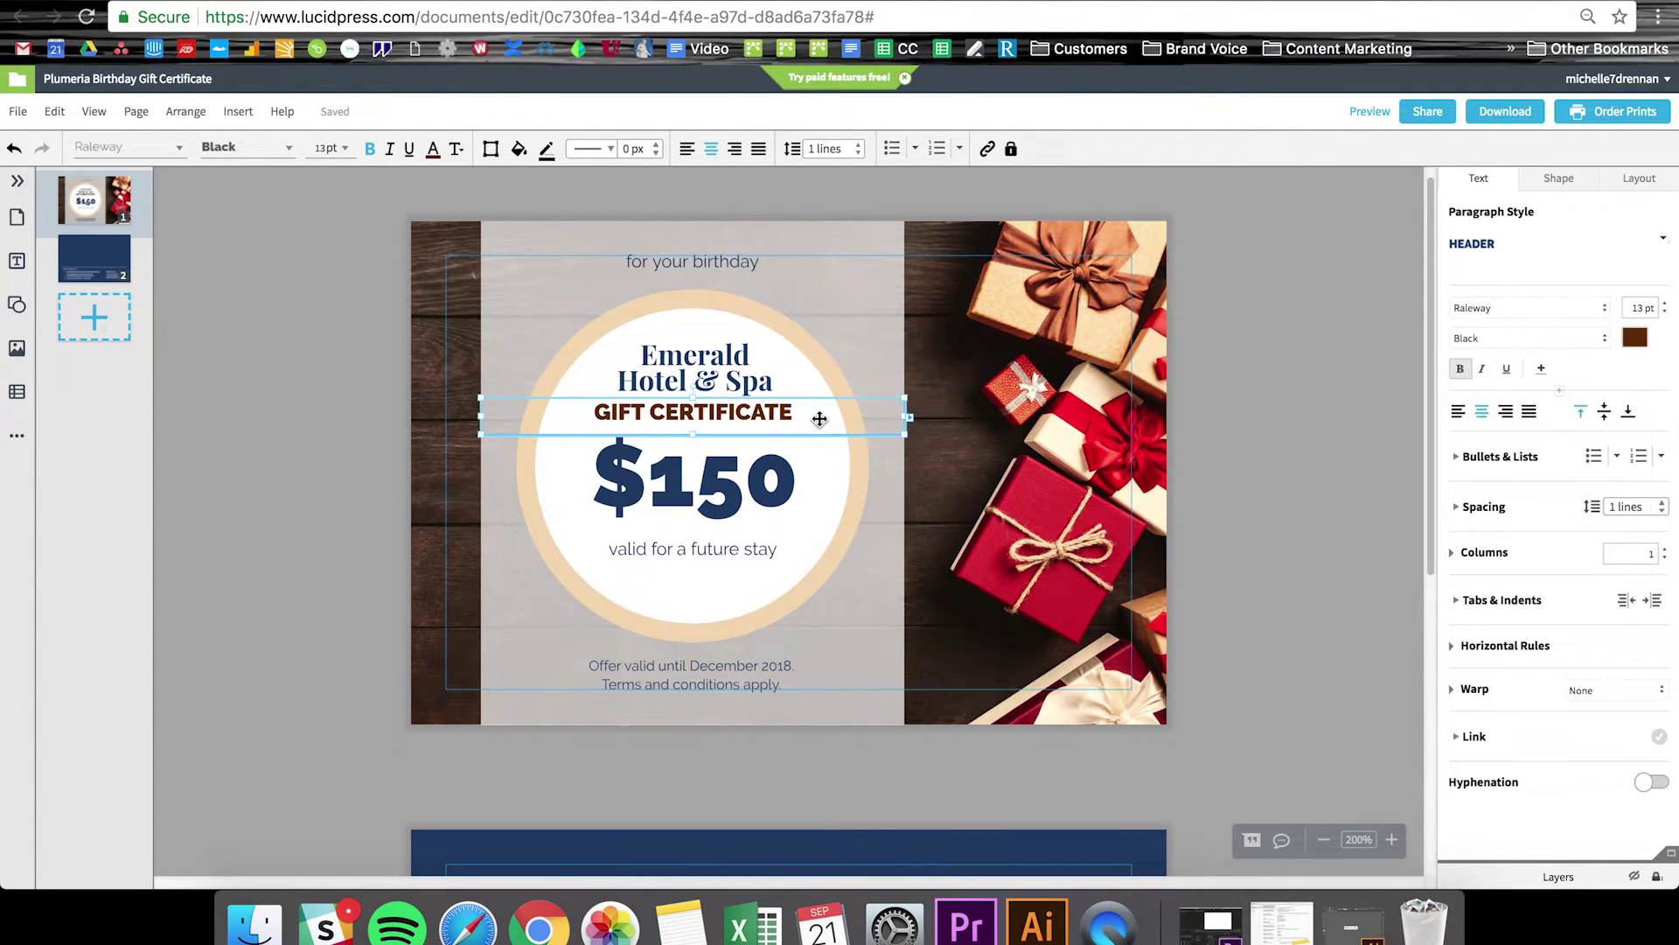
Step: Apply the same brown to the validity line and Emerald Hotel & Spa heading
left_click(732, 556)
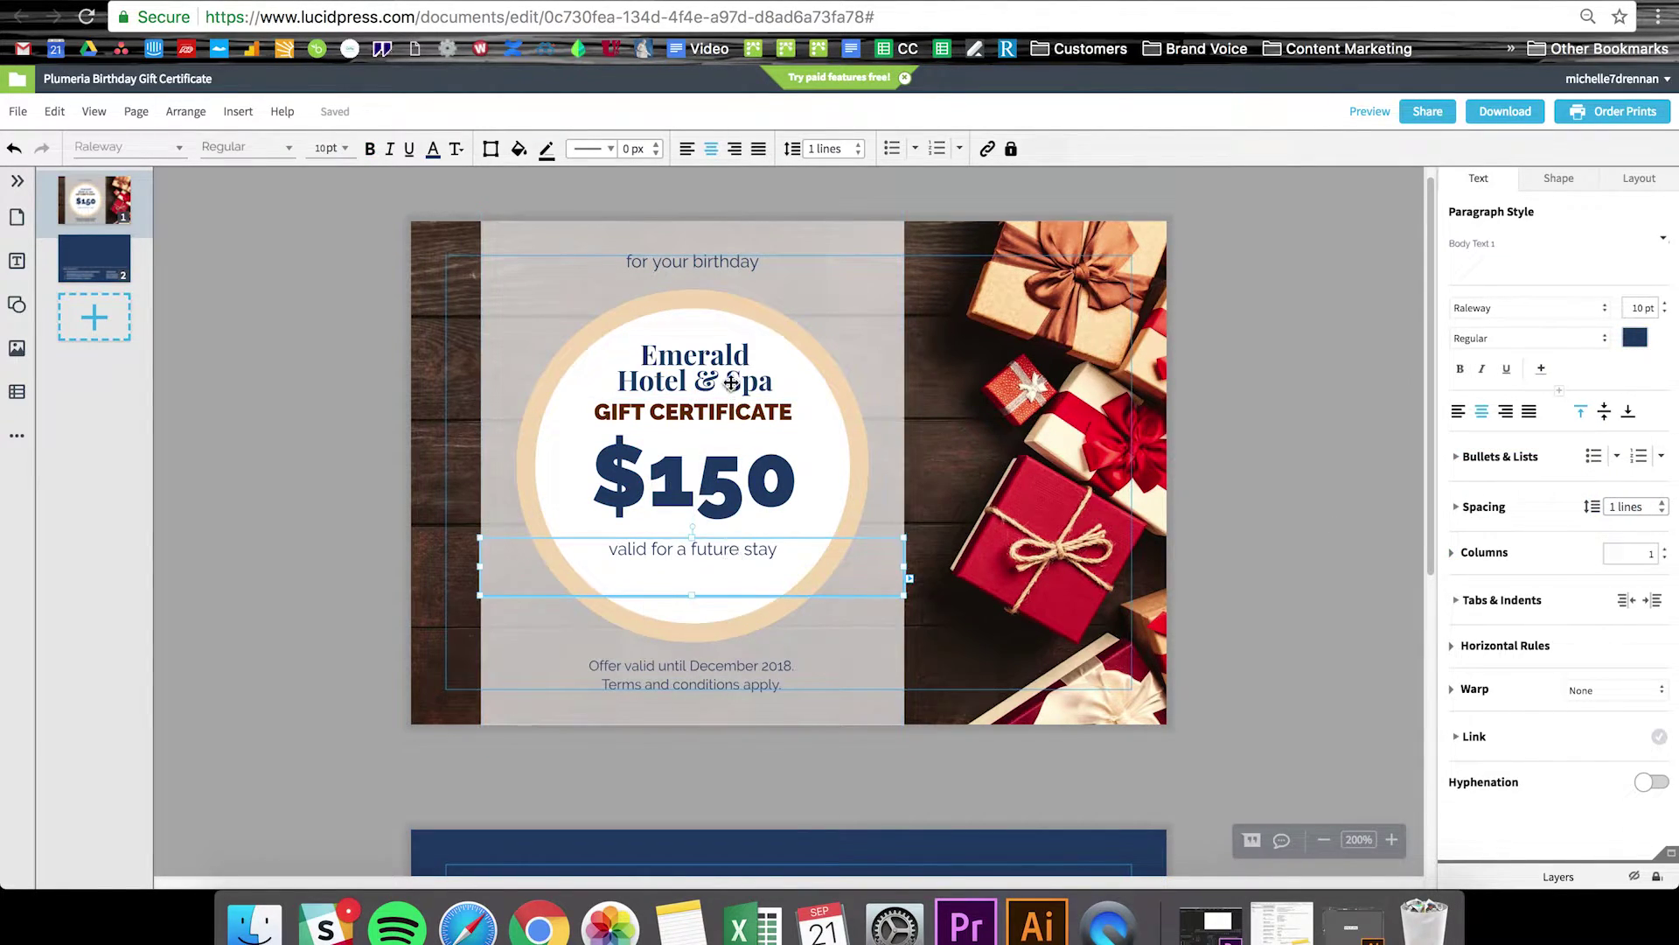
left_click(732, 383, "shift")
left_click(1635, 336)
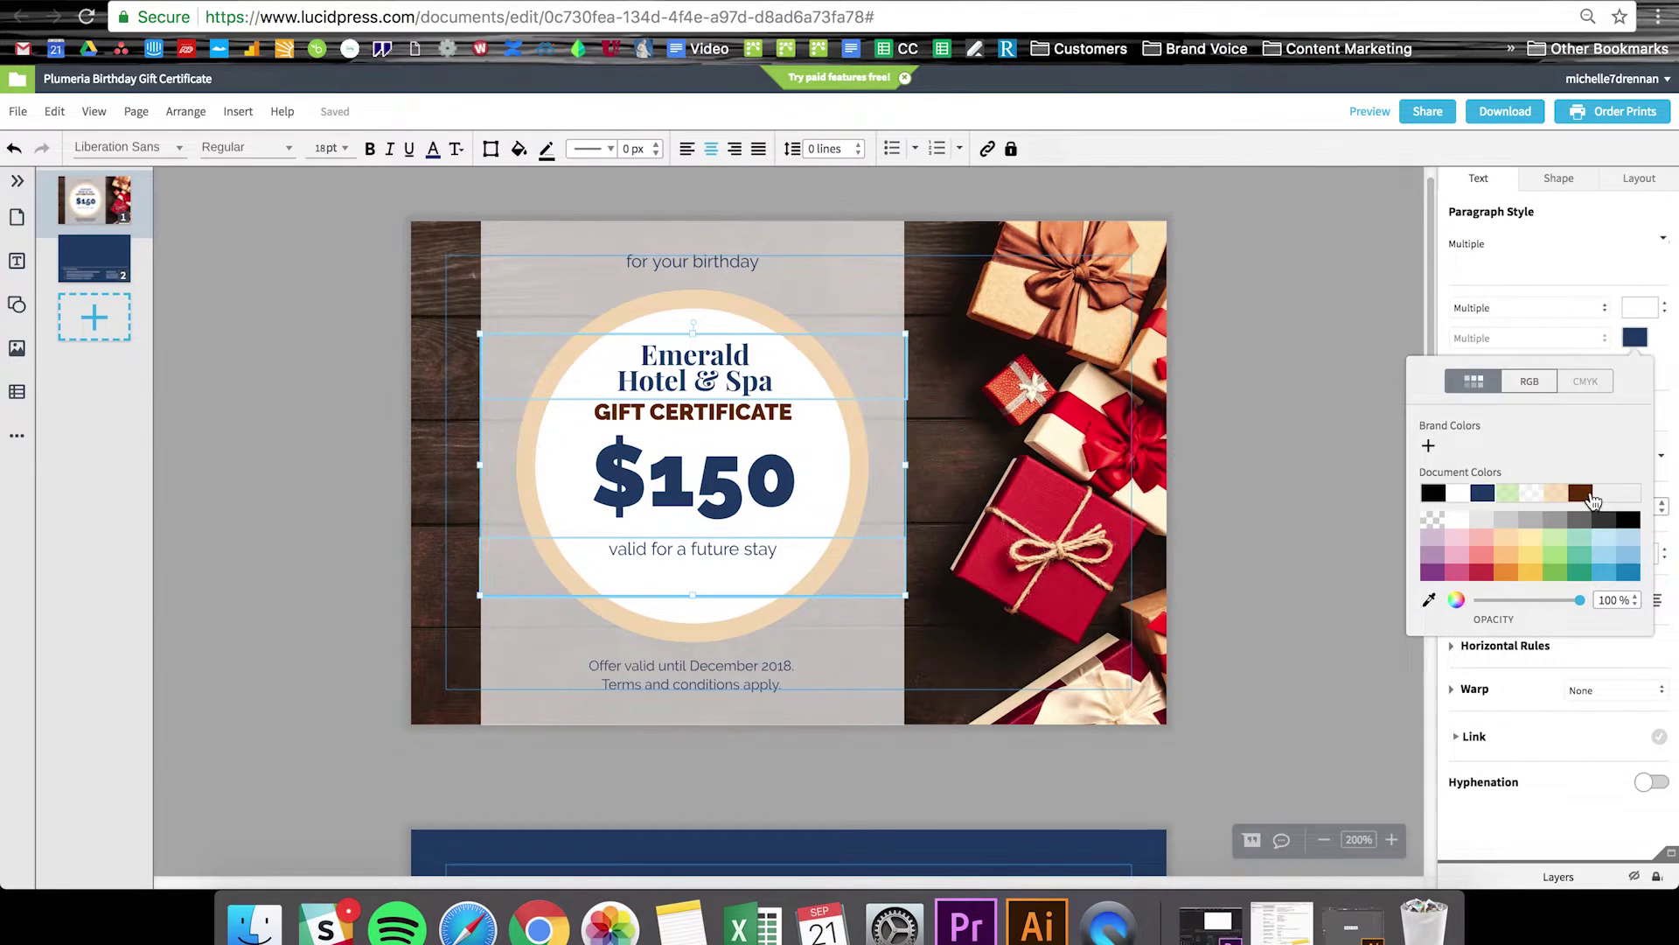
left_click(1585, 496)
left_click(1239, 449)
Step: Make the $150 price, birthday line and offer terms red
left_click(723, 492)
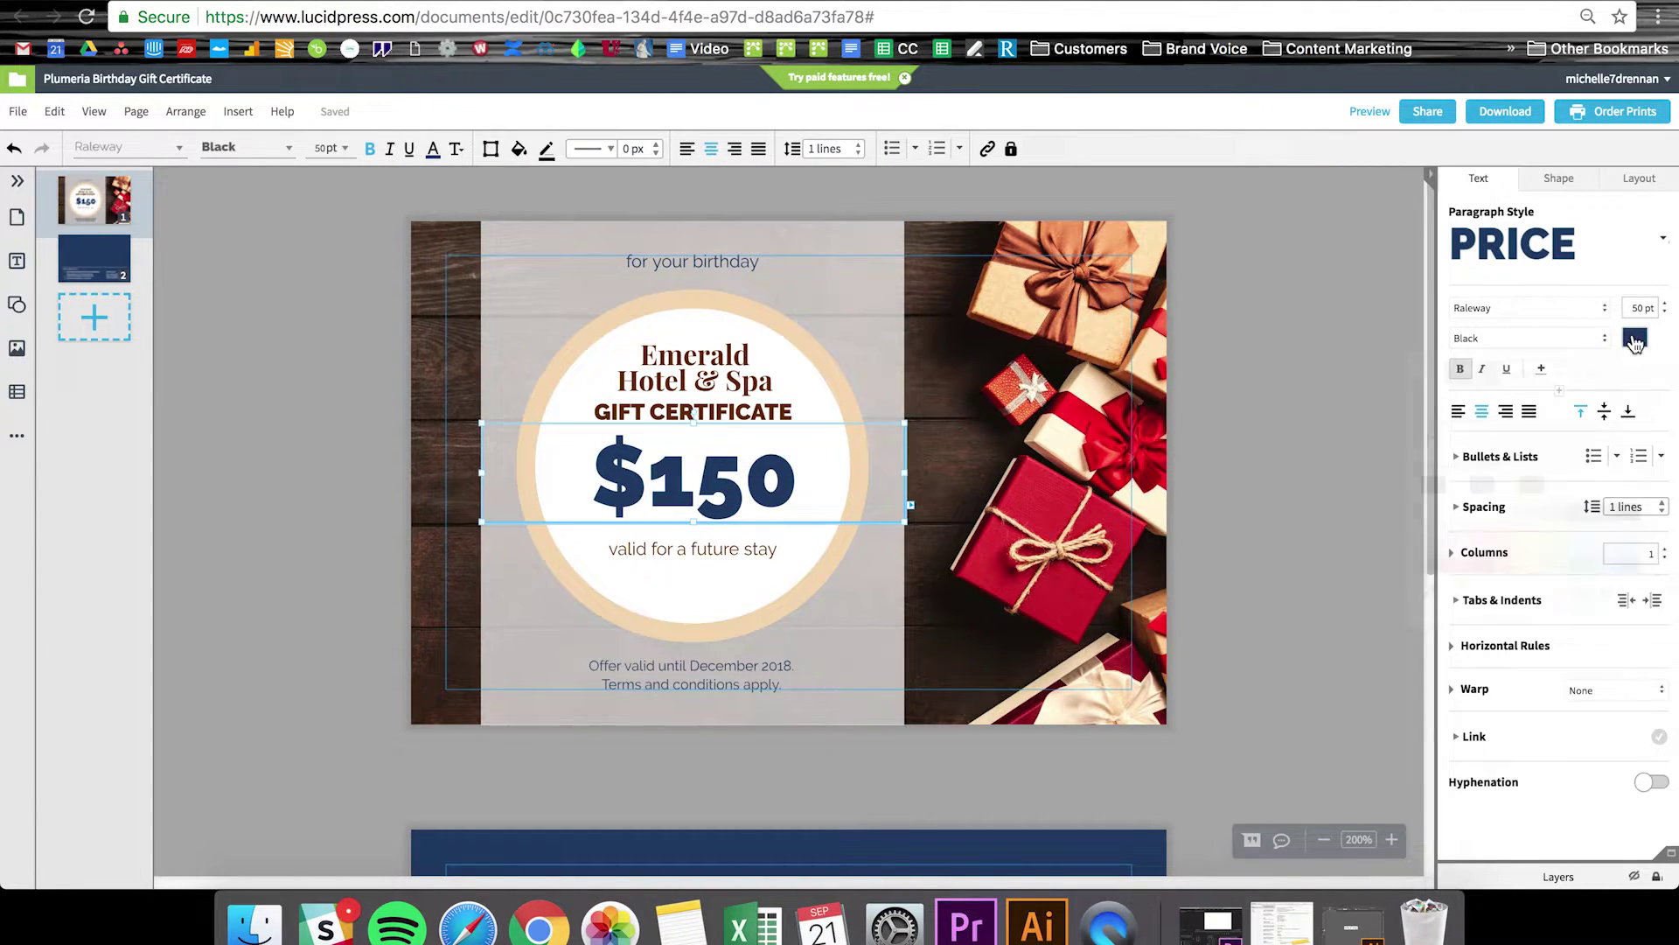
left_click(1635, 336)
left_click(1487, 573)
left_click(721, 269)
left_click(715, 680, "shift")
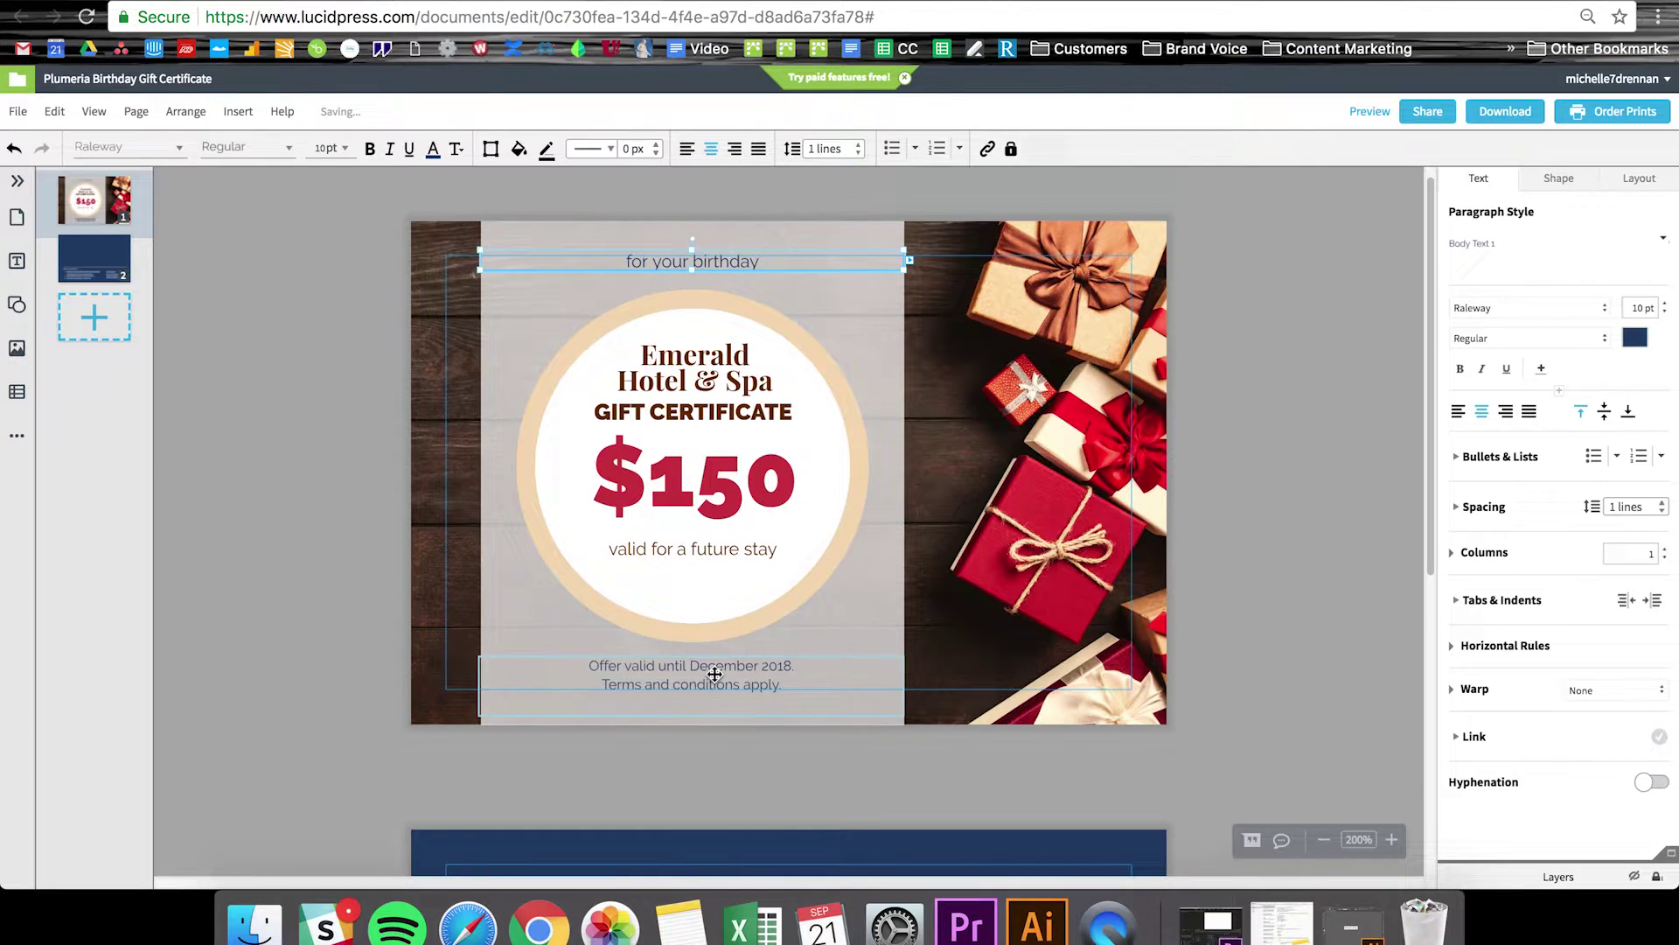
left_click(1634, 337)
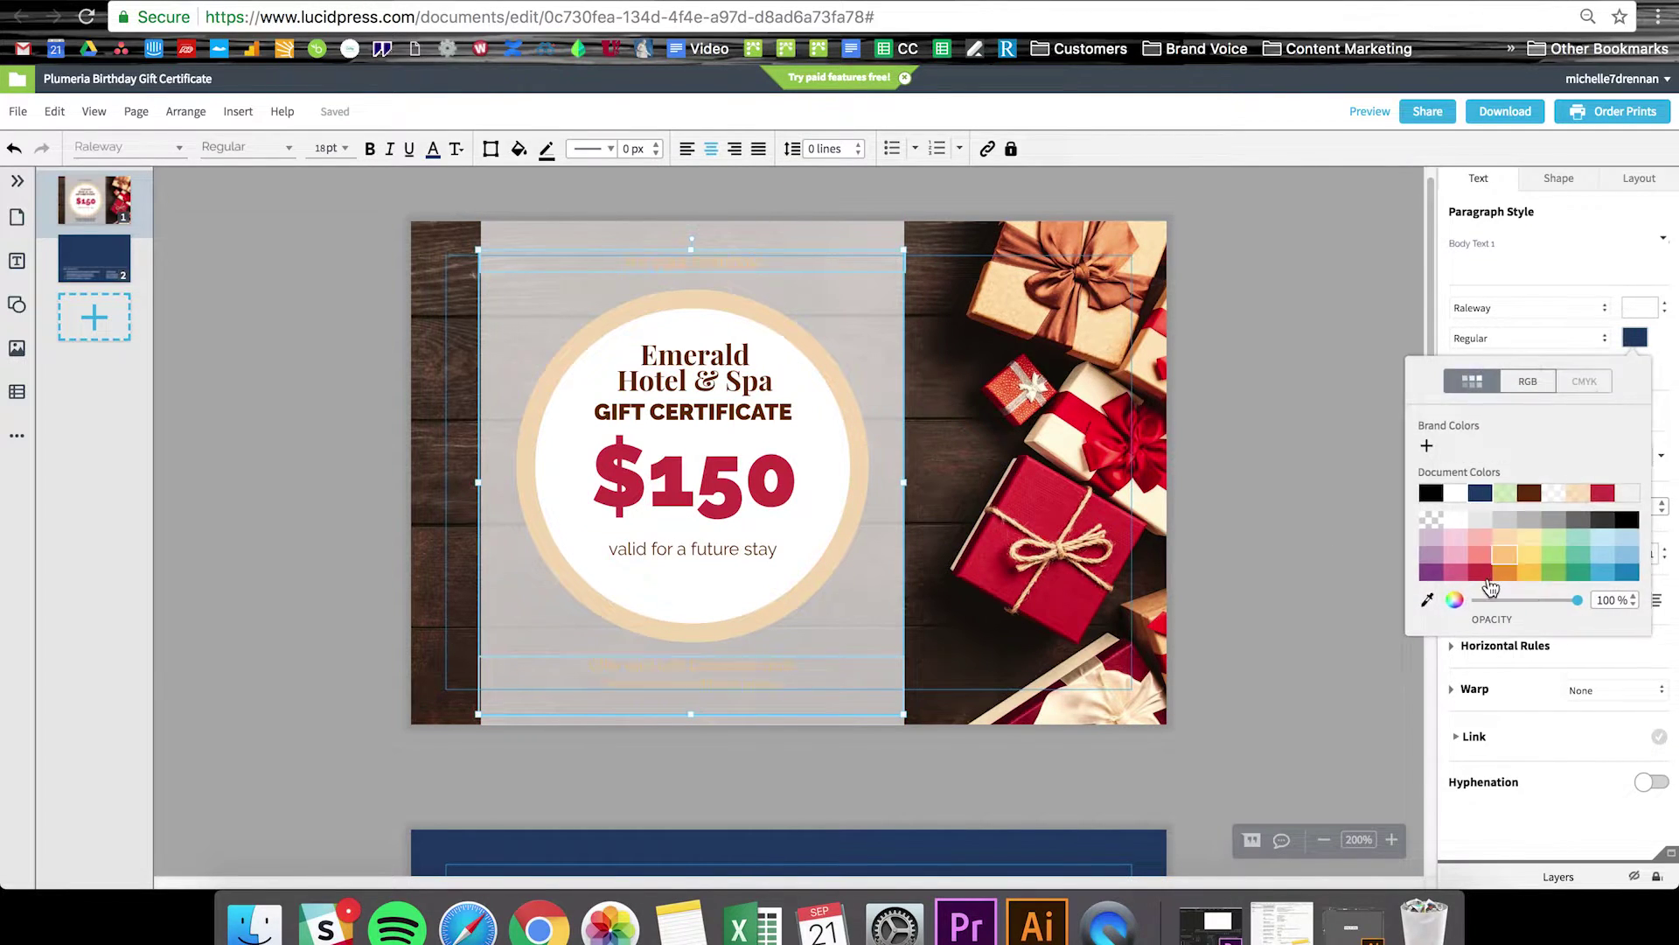
left_click(1486, 573)
left_click(1323, 522)
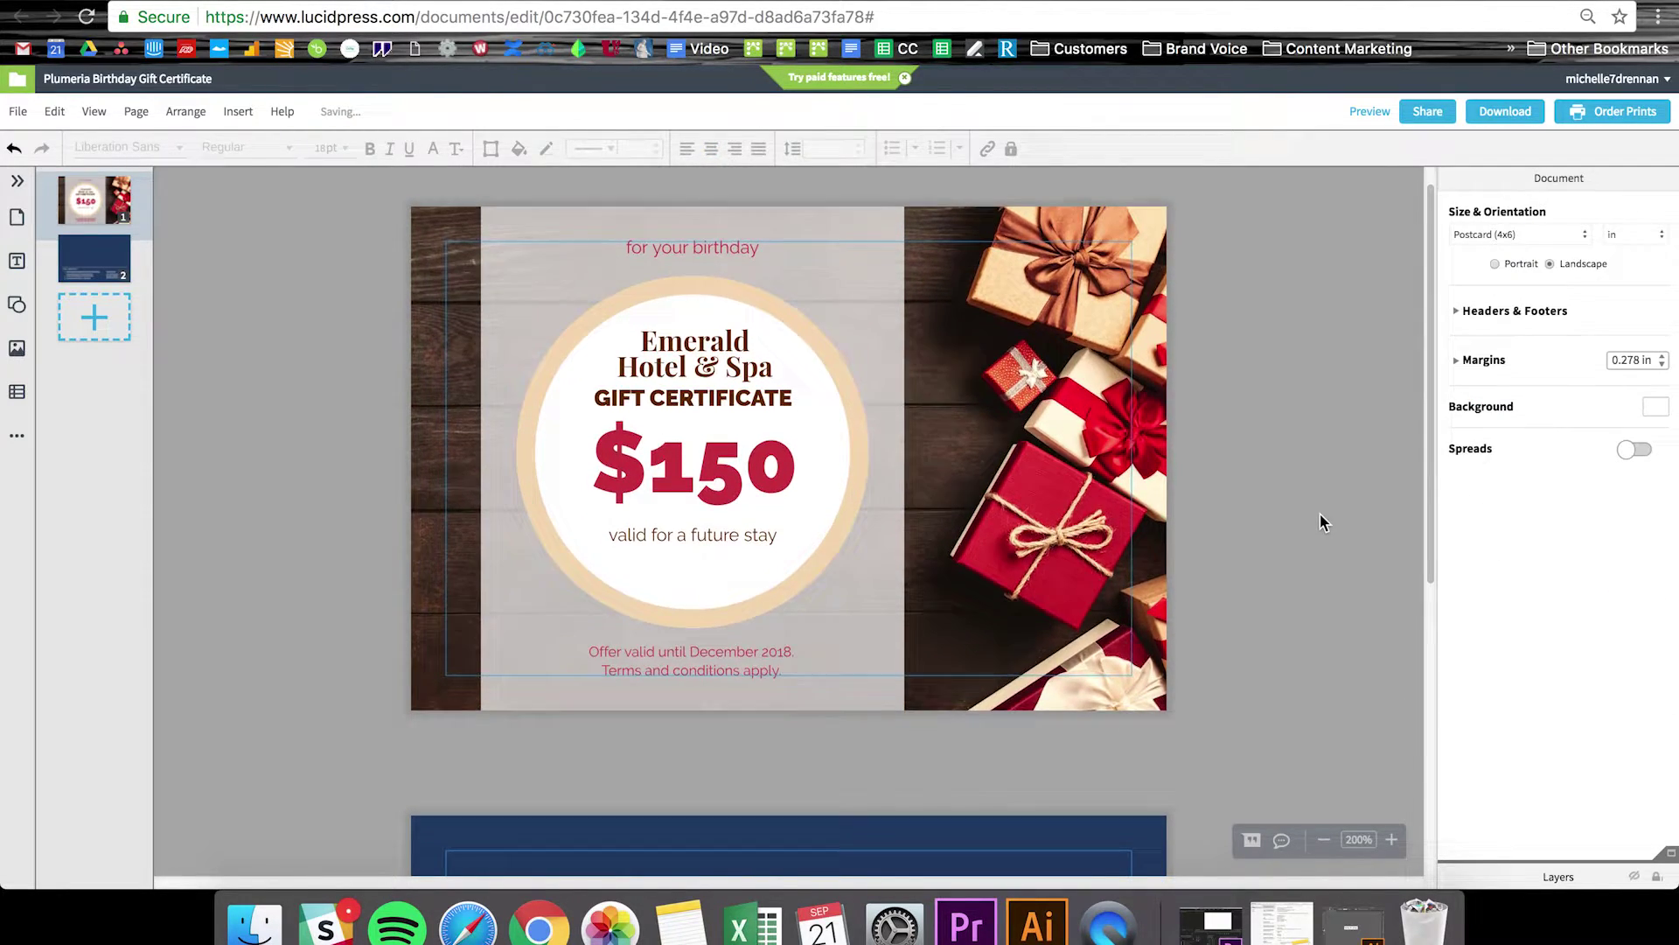
scroll(1323, 522, "up", 1)
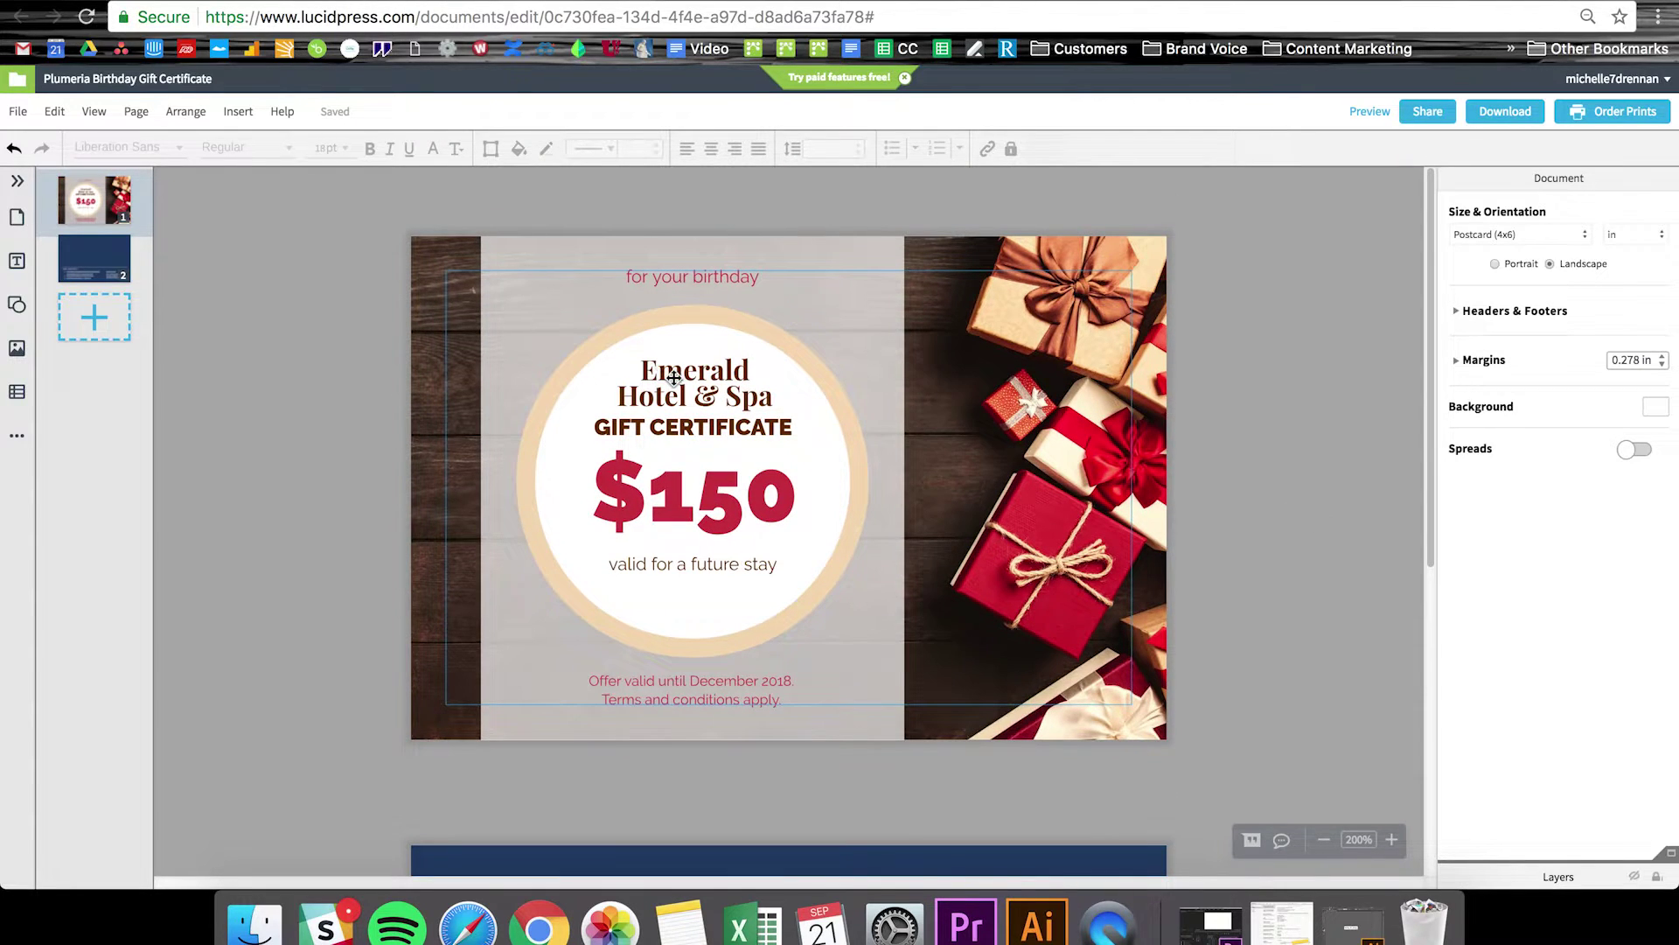
Step: Replace the hotel name with holly&jolly-01.png, sized to fit inside the circle
left_click(677, 382)
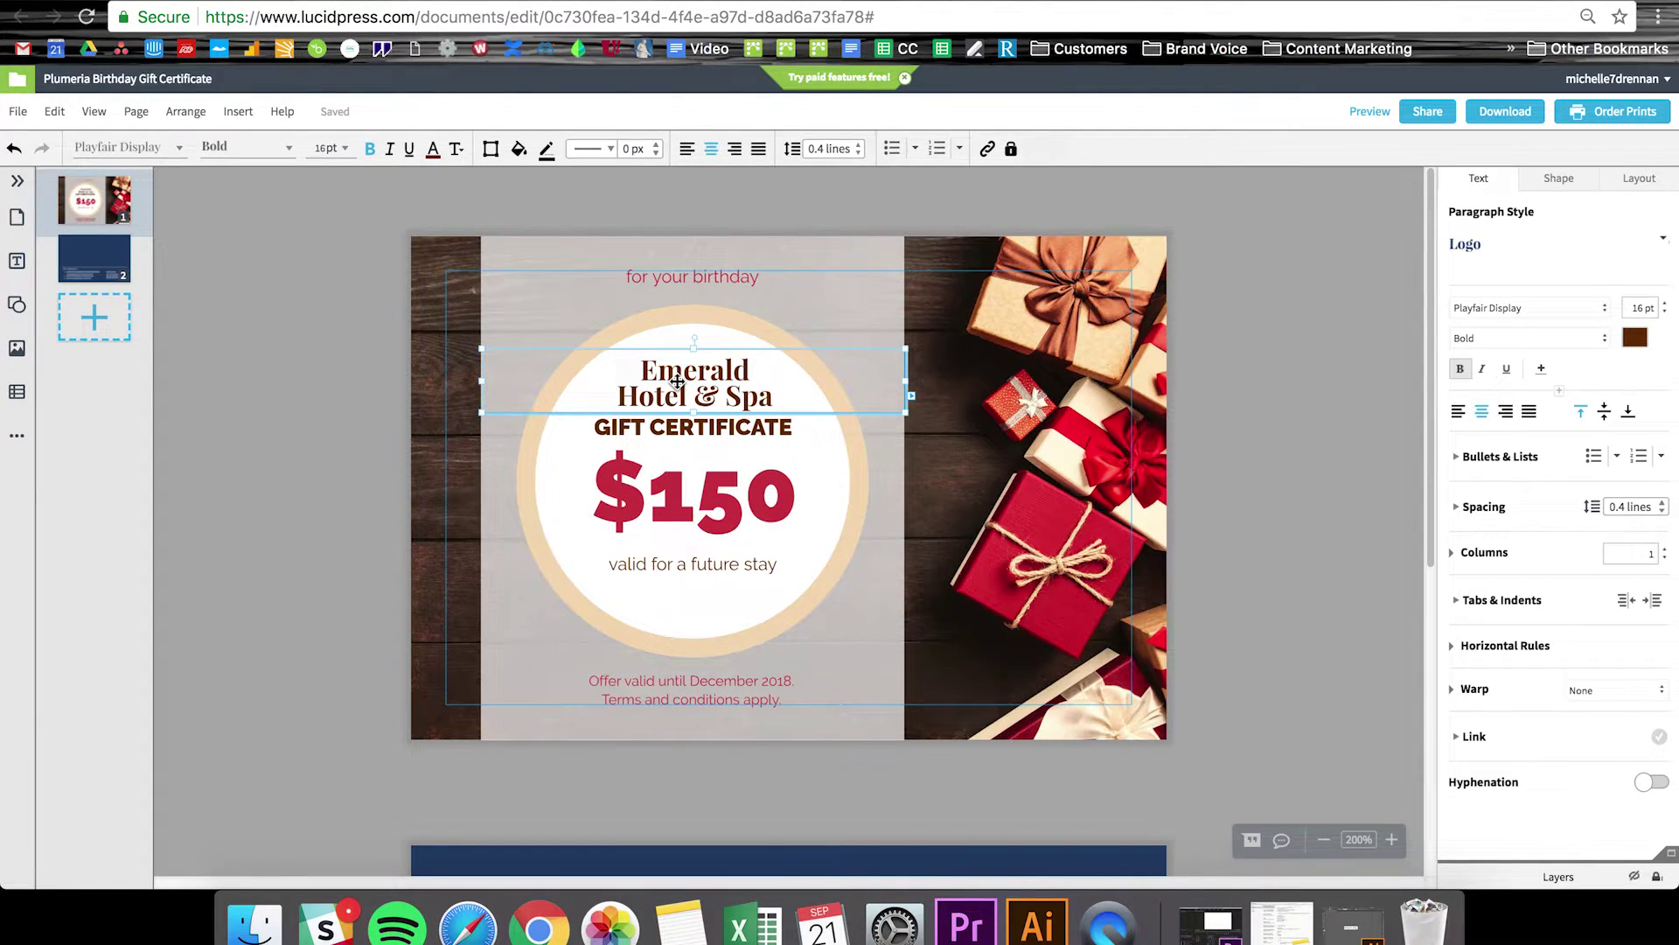
key("Delete")
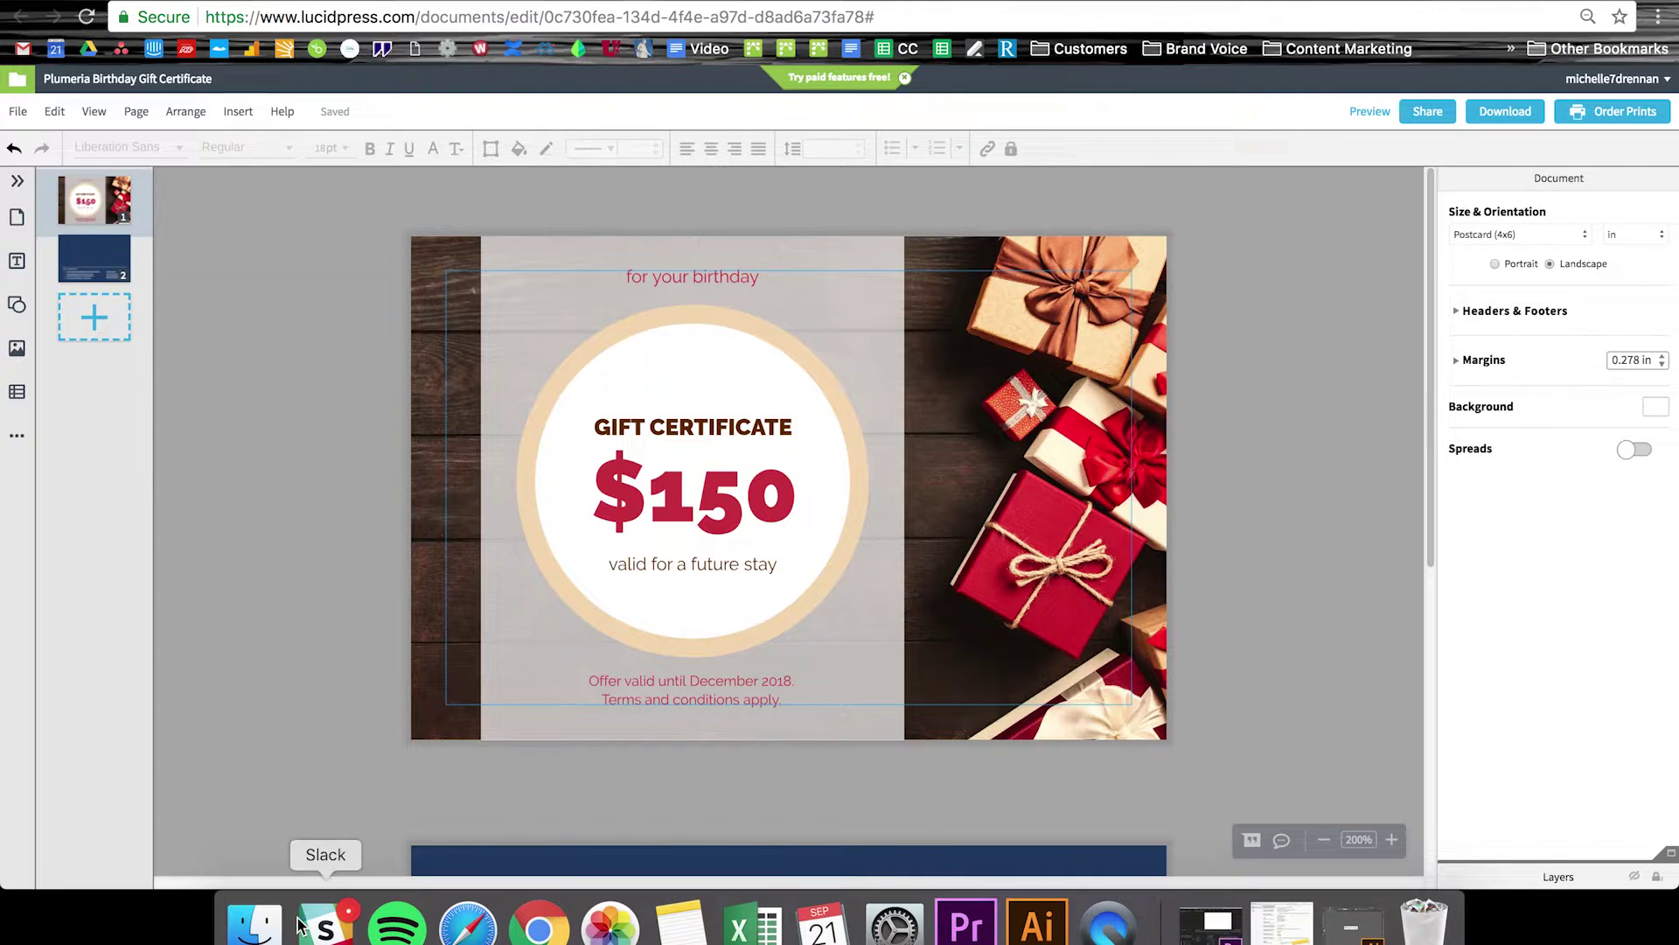
left_click(254, 923)
left_click(1095, 261)
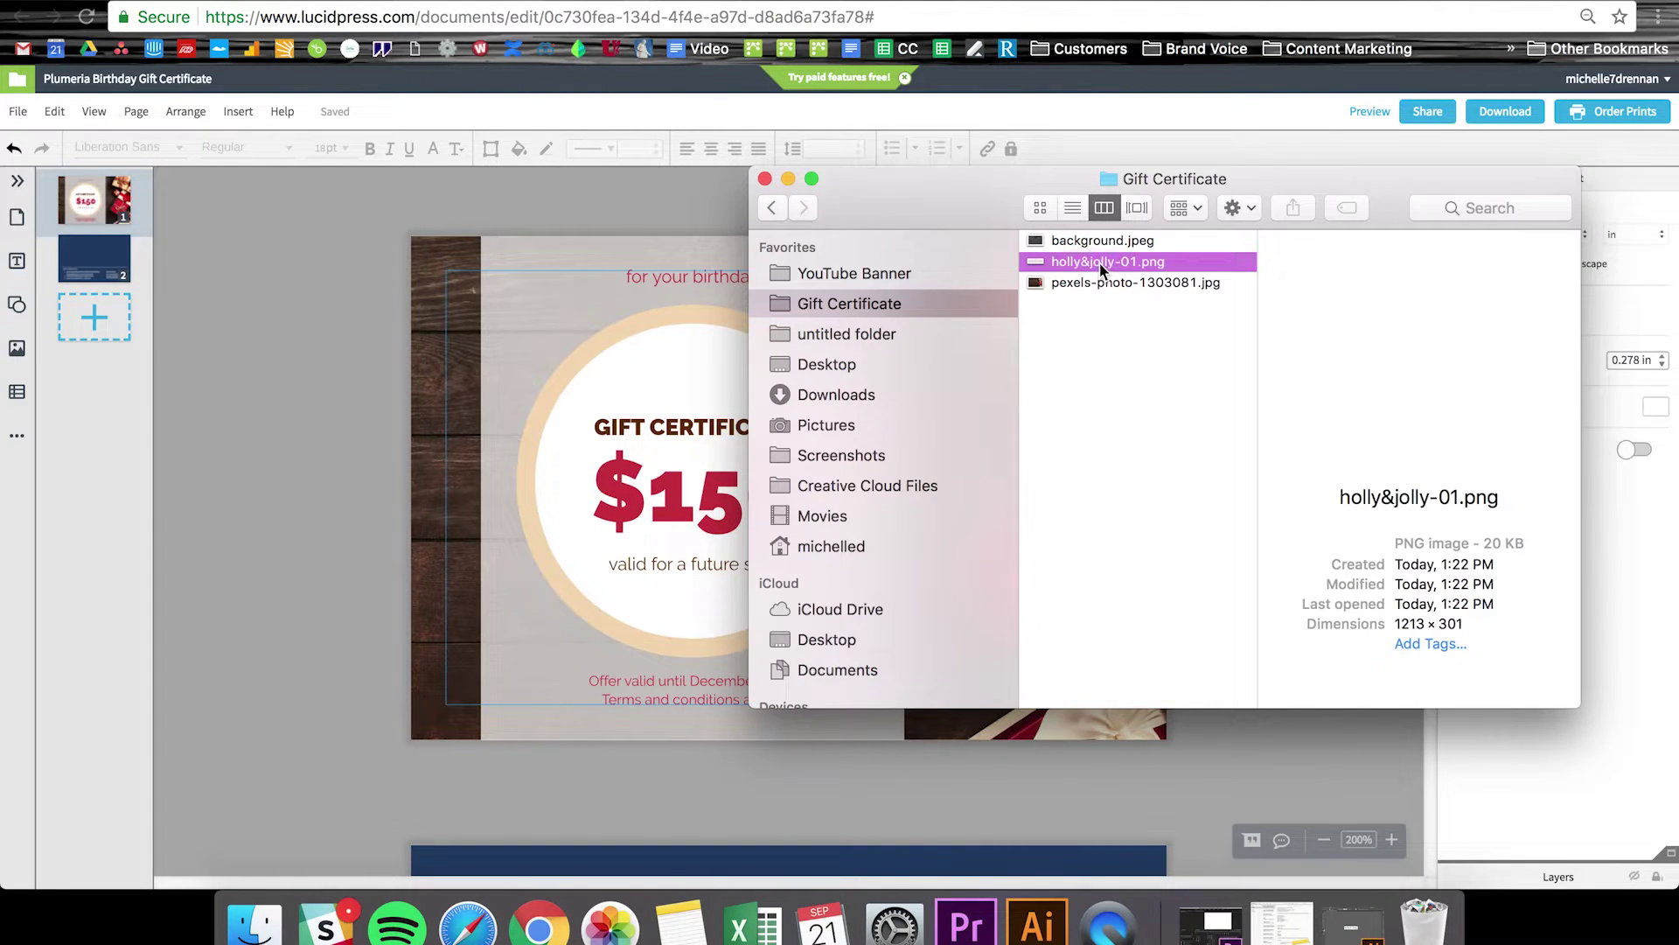
mouse_move(1127, 263)
left_mouse_down()
mouse_move(709, 327)
mouse_move(362, 456)
mouse_move(853, 362)
left_mouse_up()
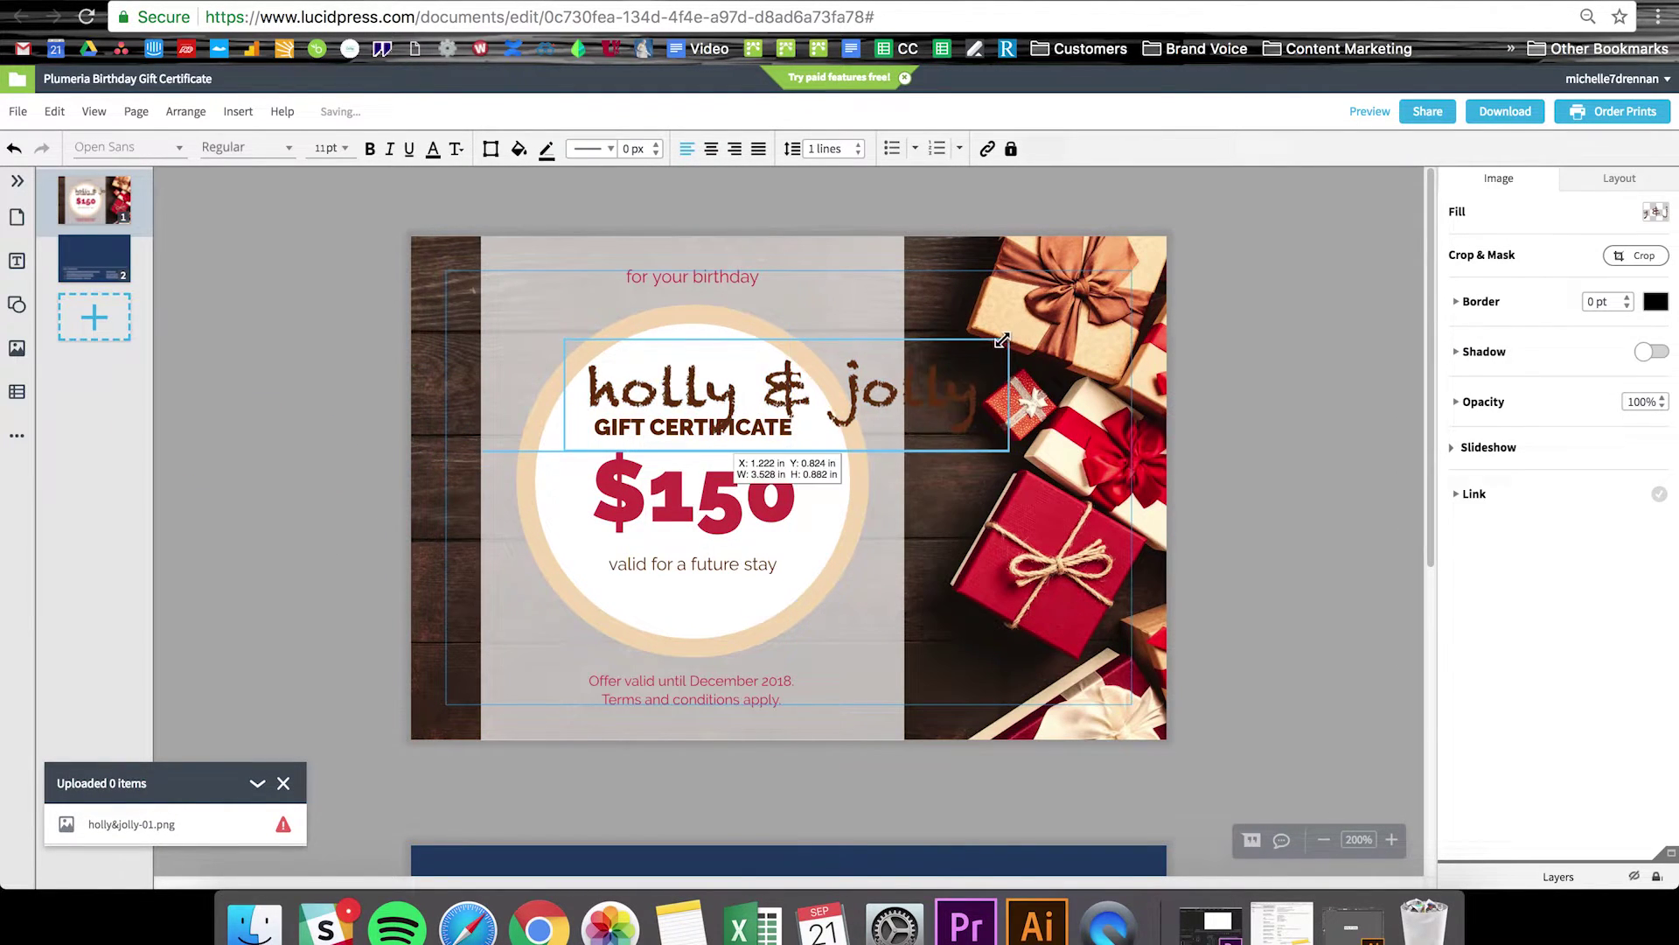
mouse_move(1017, 337)
left_mouse_down()
mouse_move(790, 394)
mouse_move(747, 387)
left_mouse_up()
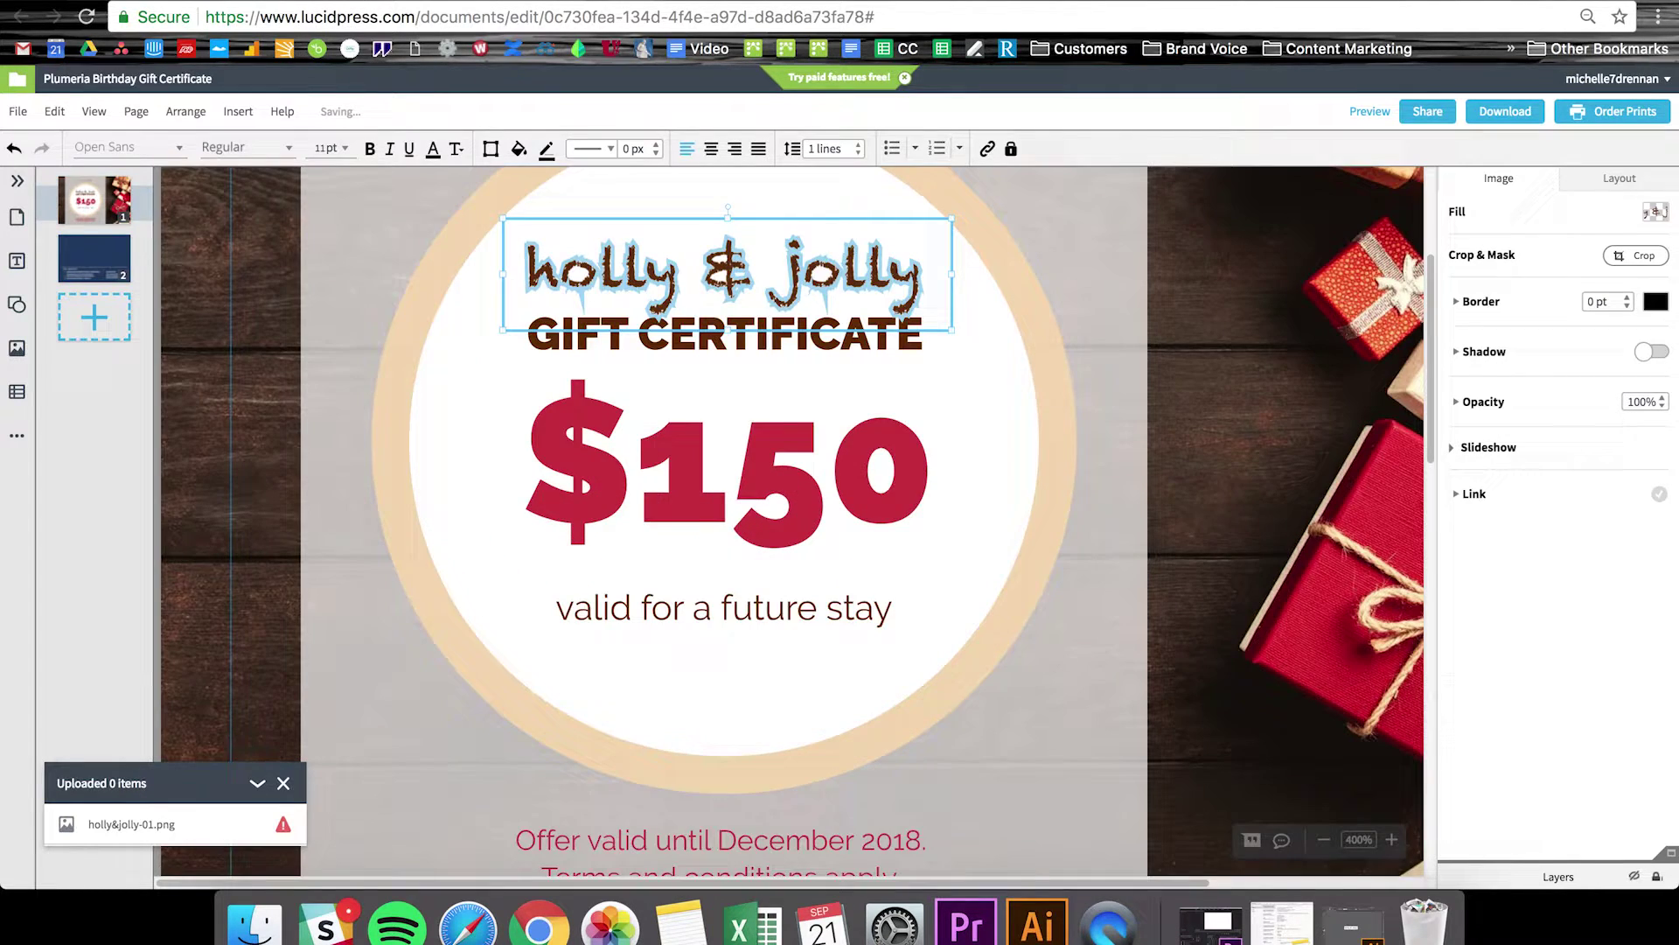
scroll(693, 398, "up", 5)
scroll(726, 525, "up", 2)
left_click_drag(951, 336, 944, 342)
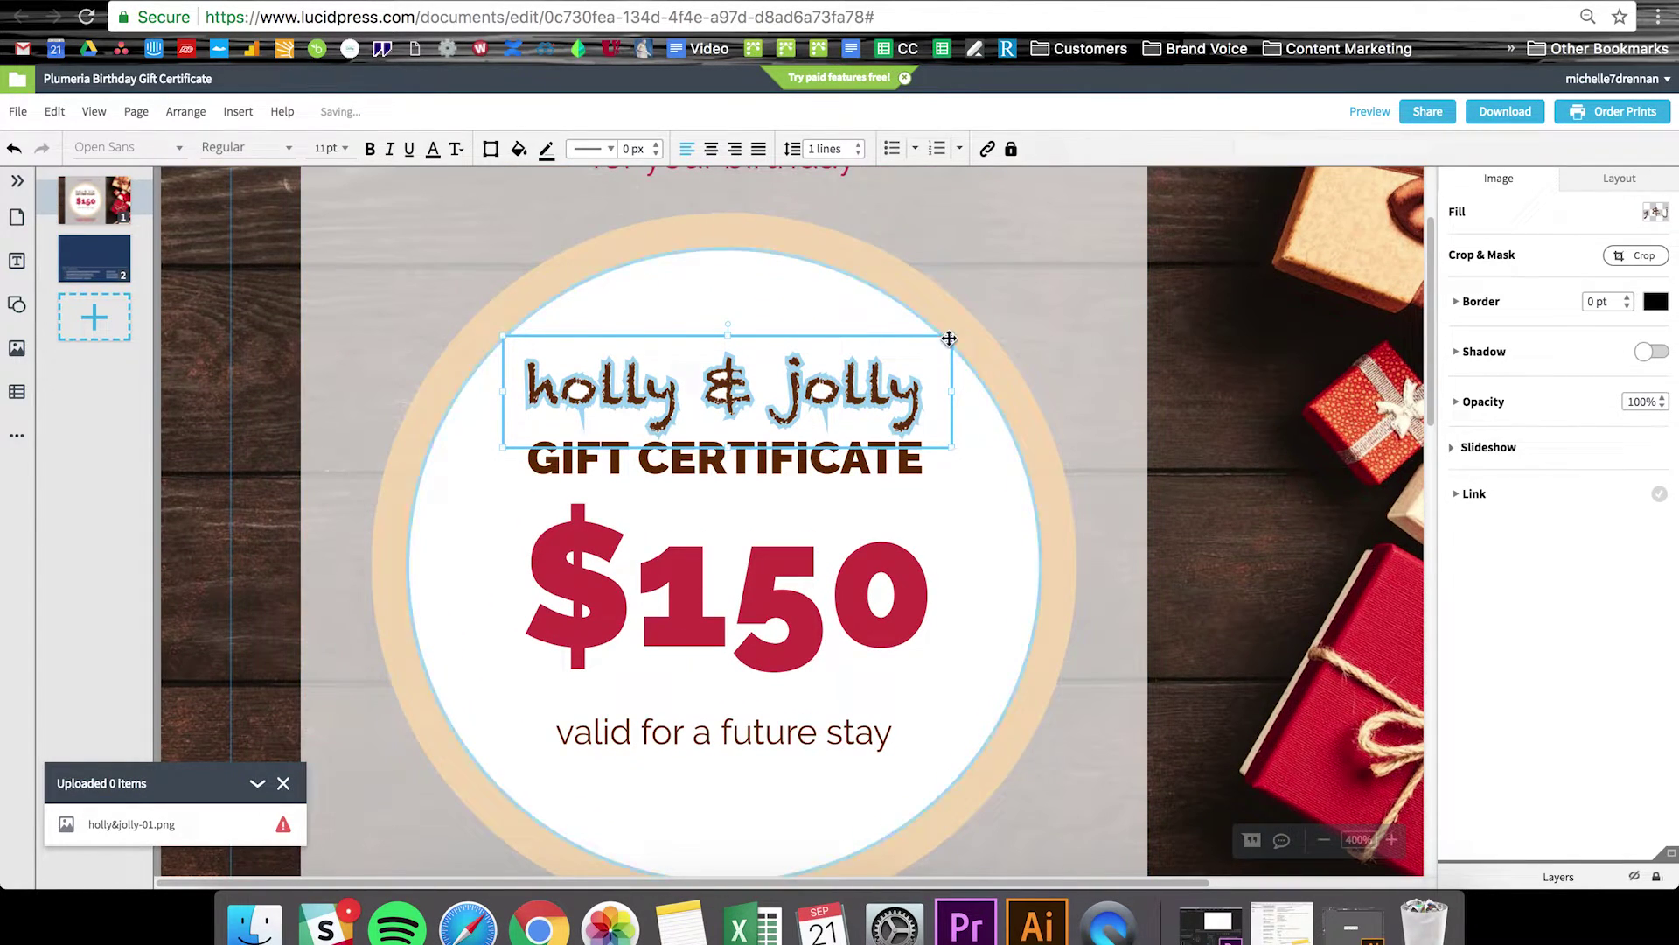
Step: Align the logo and GIFT CERTIFICATE to centre
left_click(245, 359)
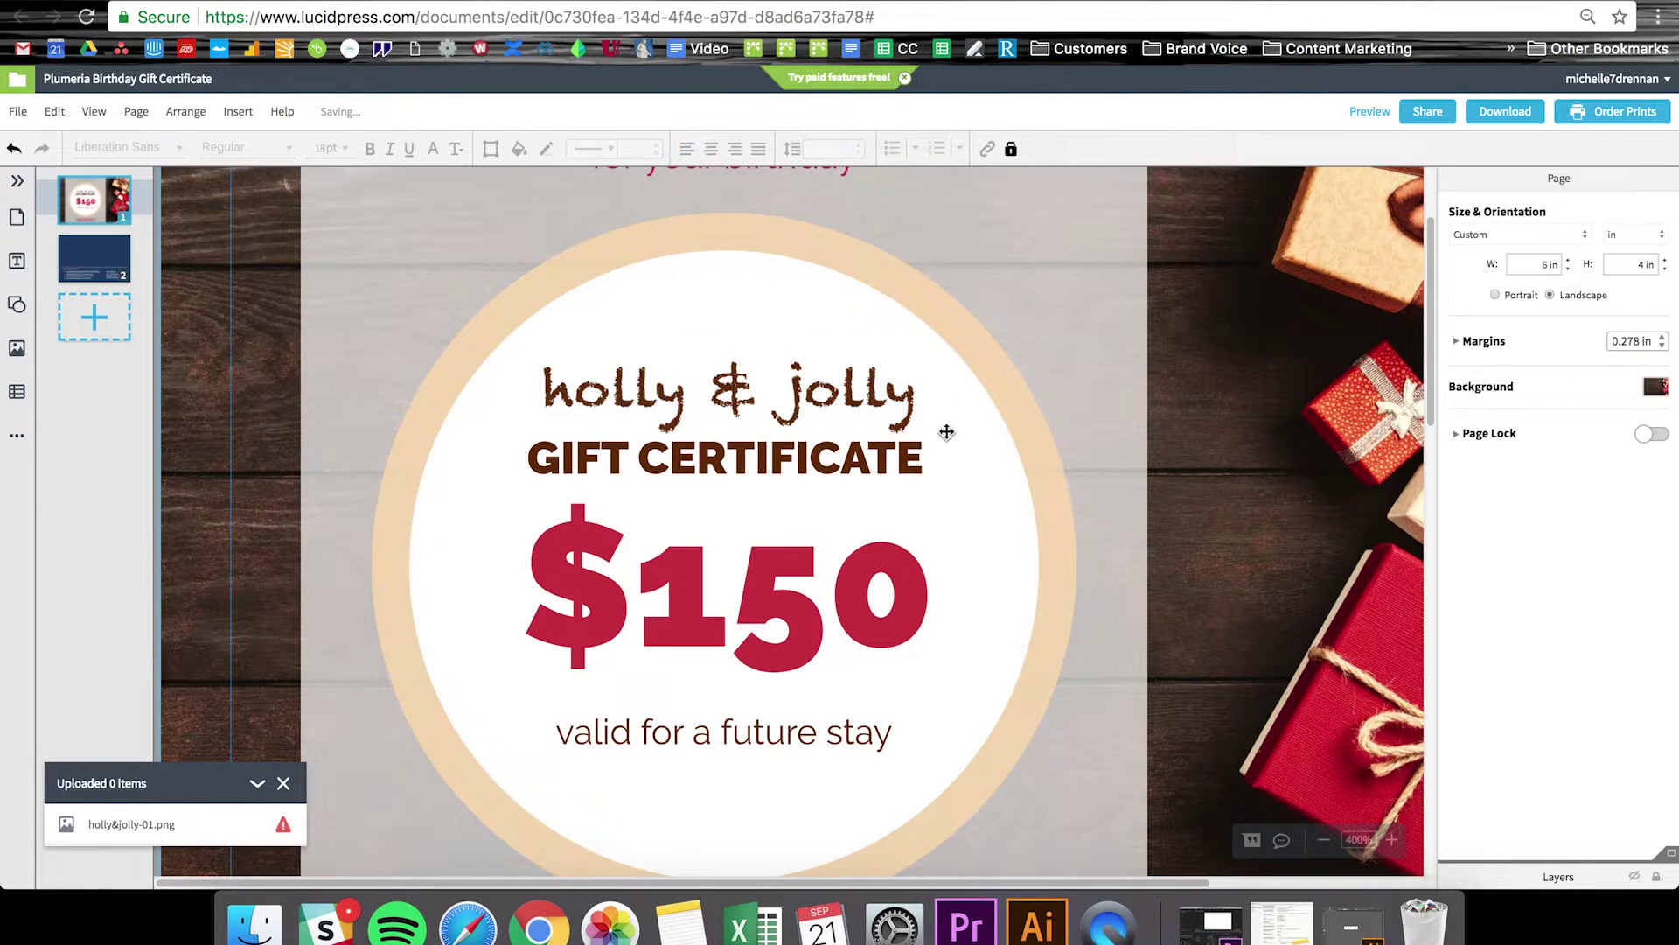
left_click(821, 397)
left_click(817, 468, "shift")
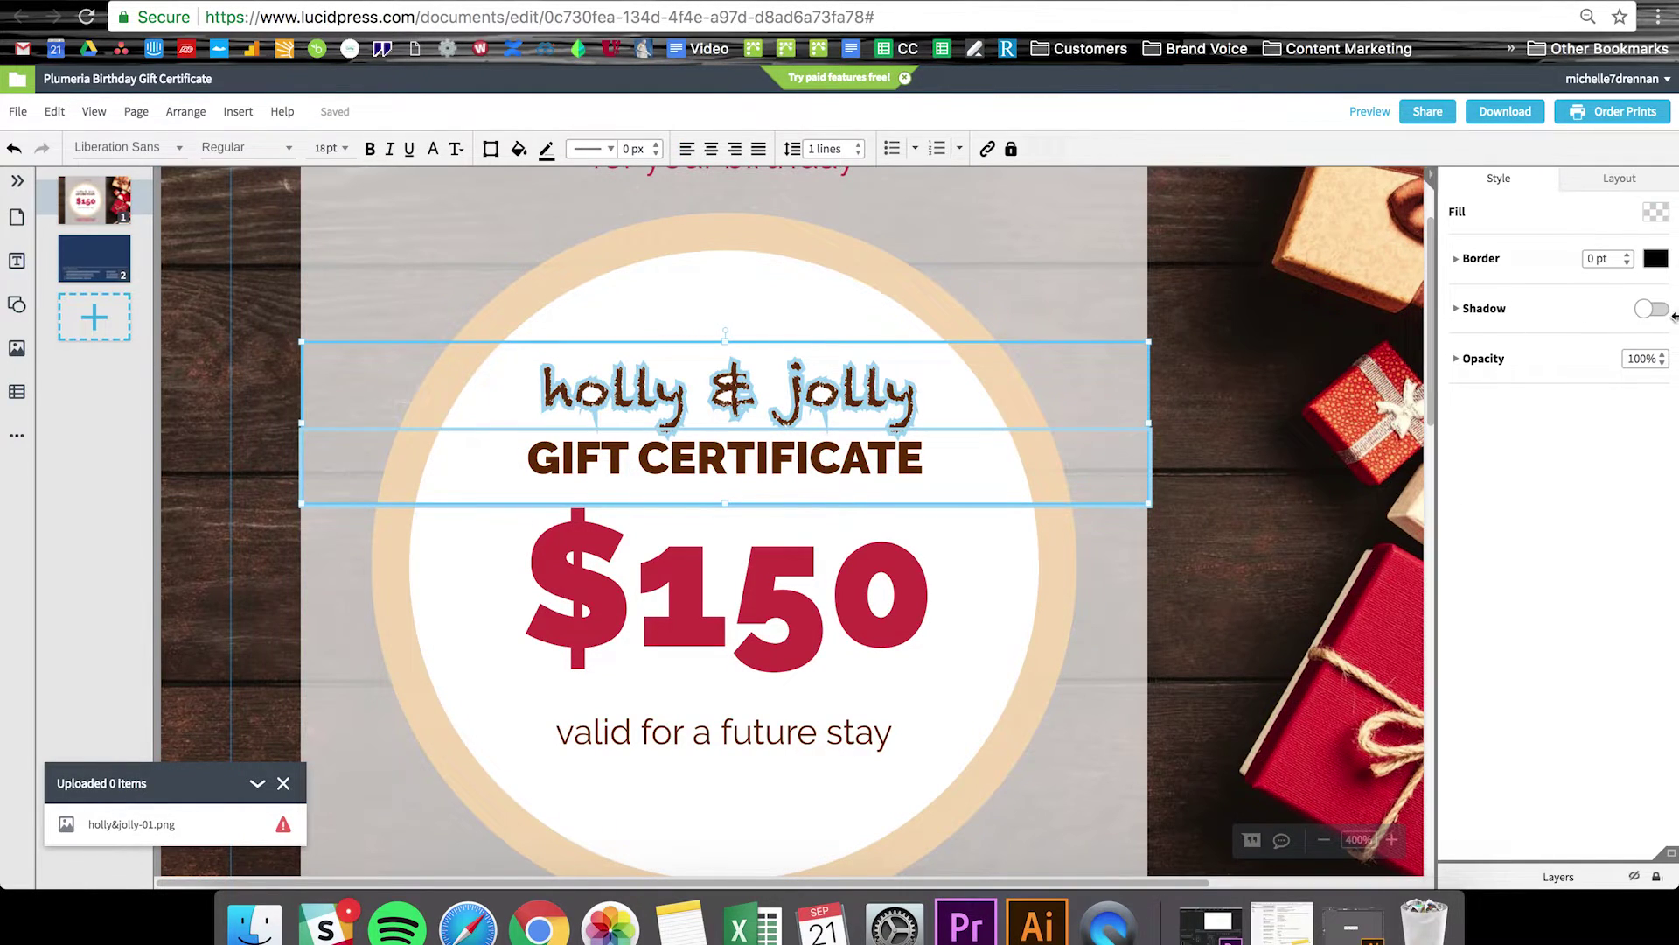
left_click(1627, 187)
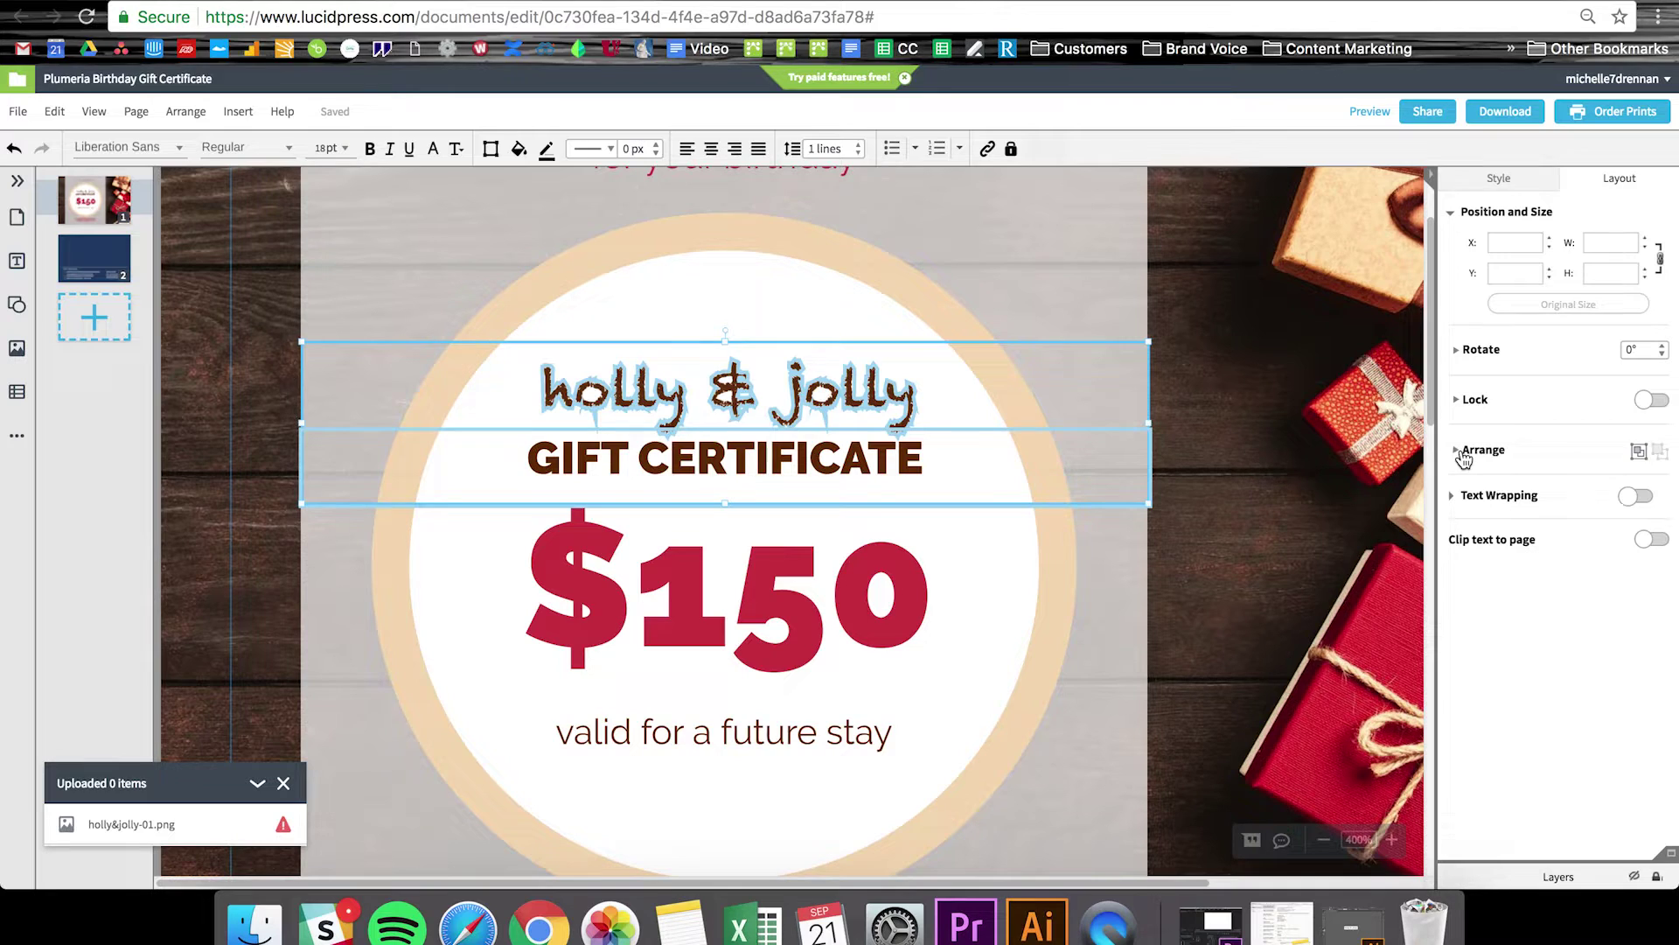
left_click(1461, 450)
left_click(1546, 512)
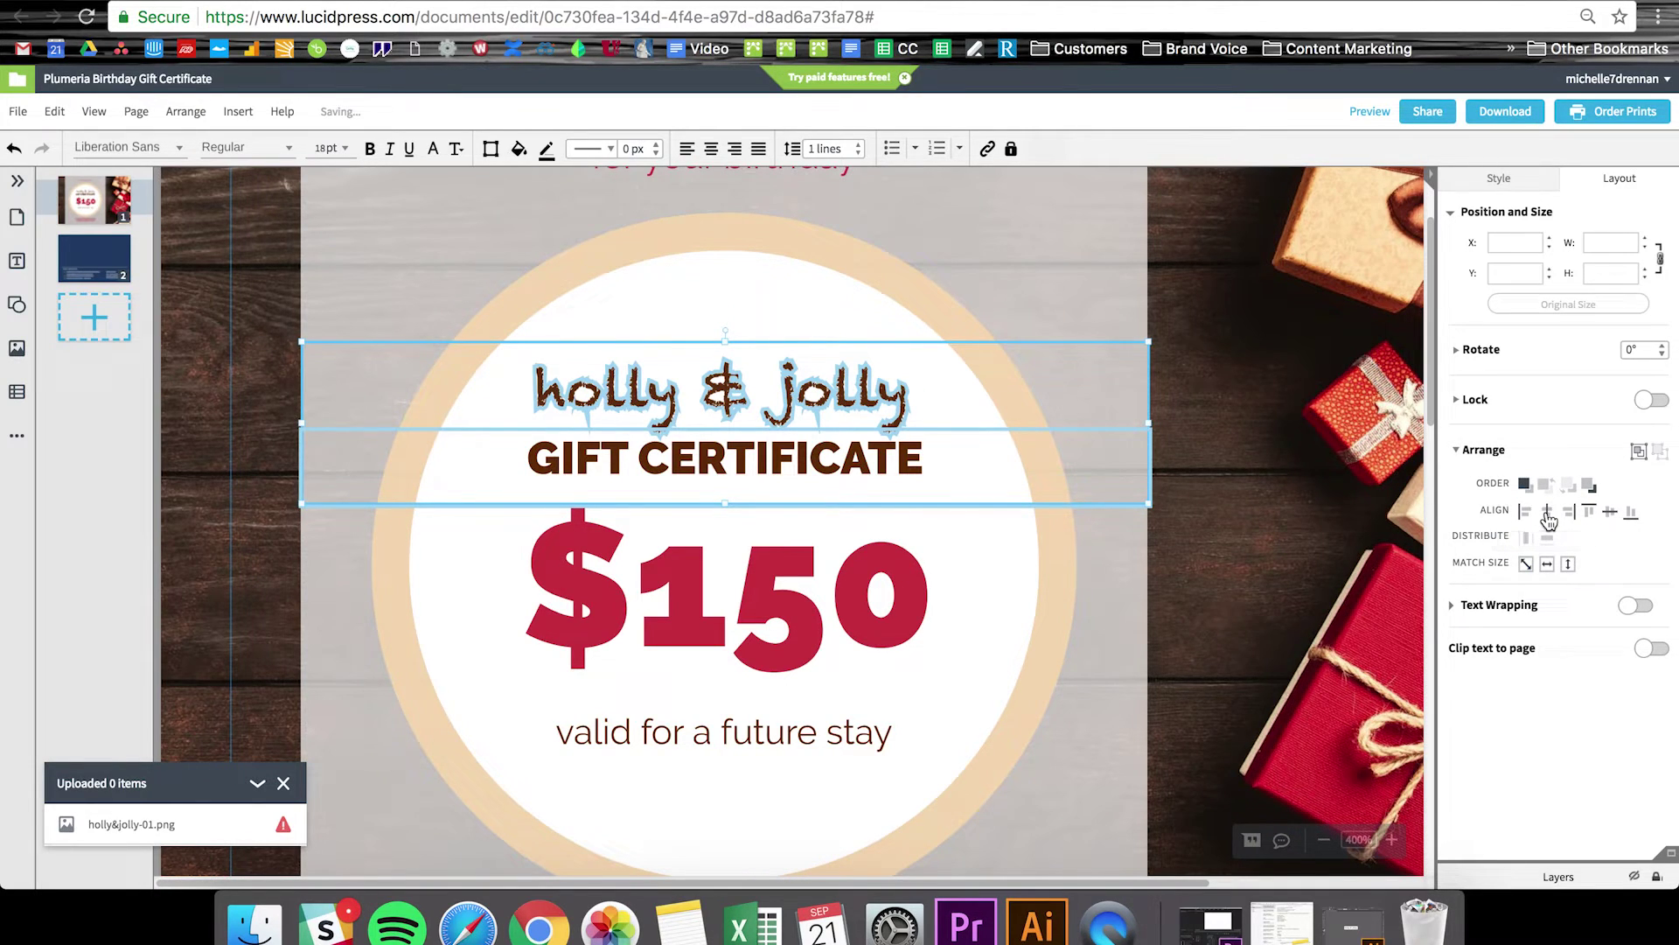
left_click(1247, 390)
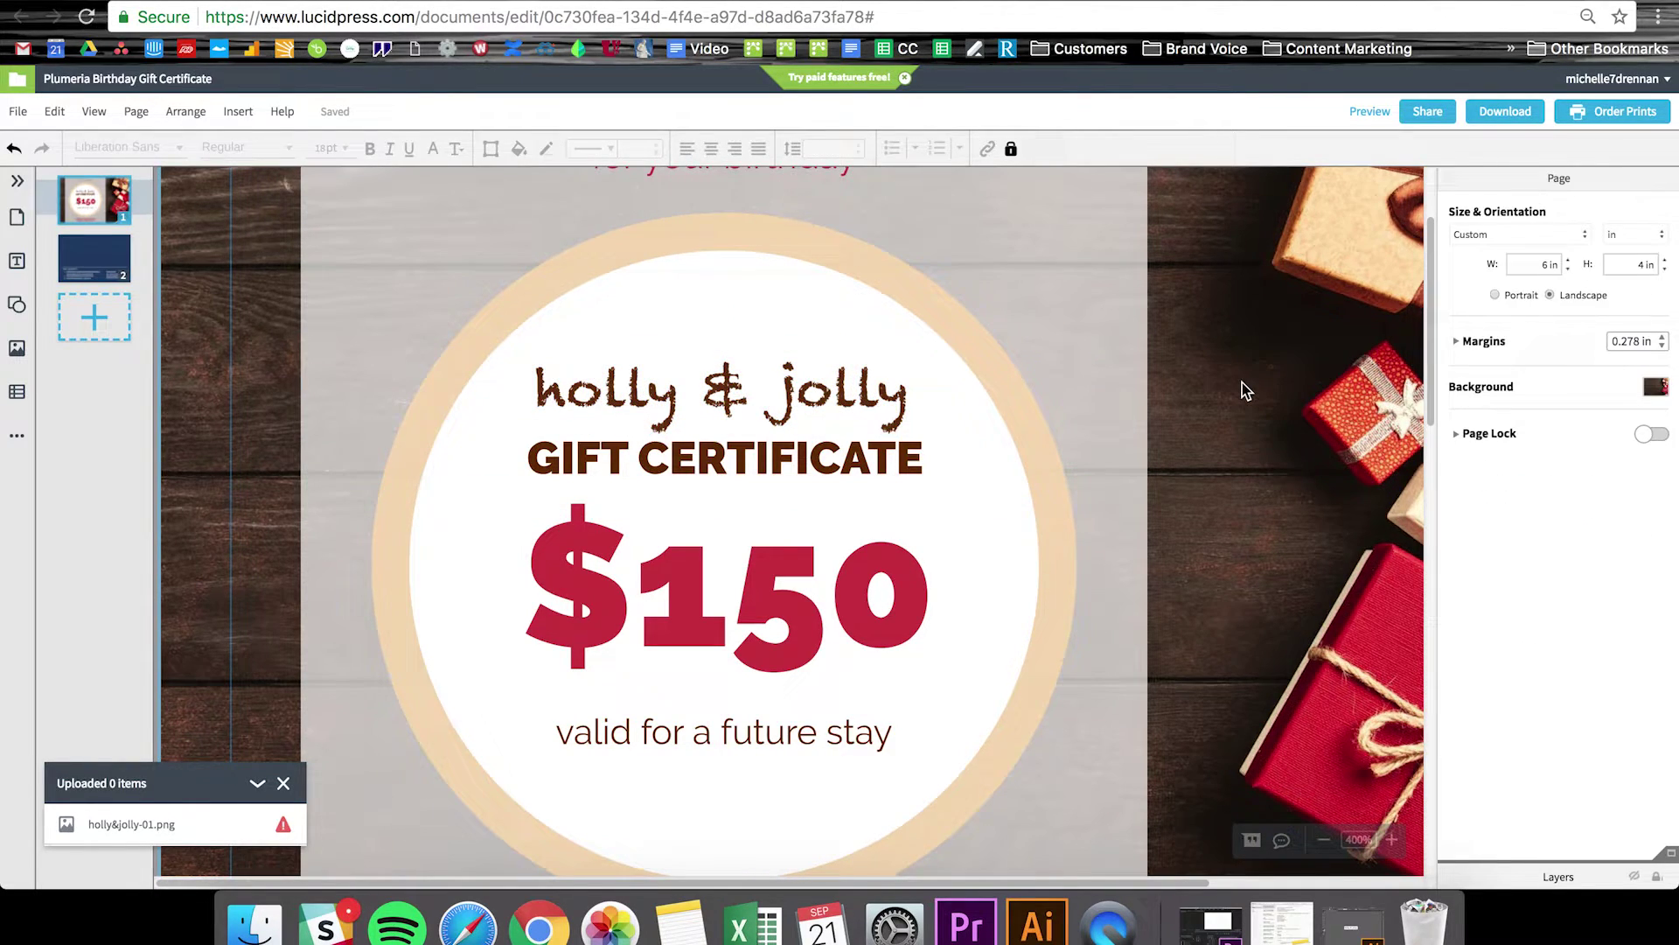
scroll(750, 581, "down", 2)
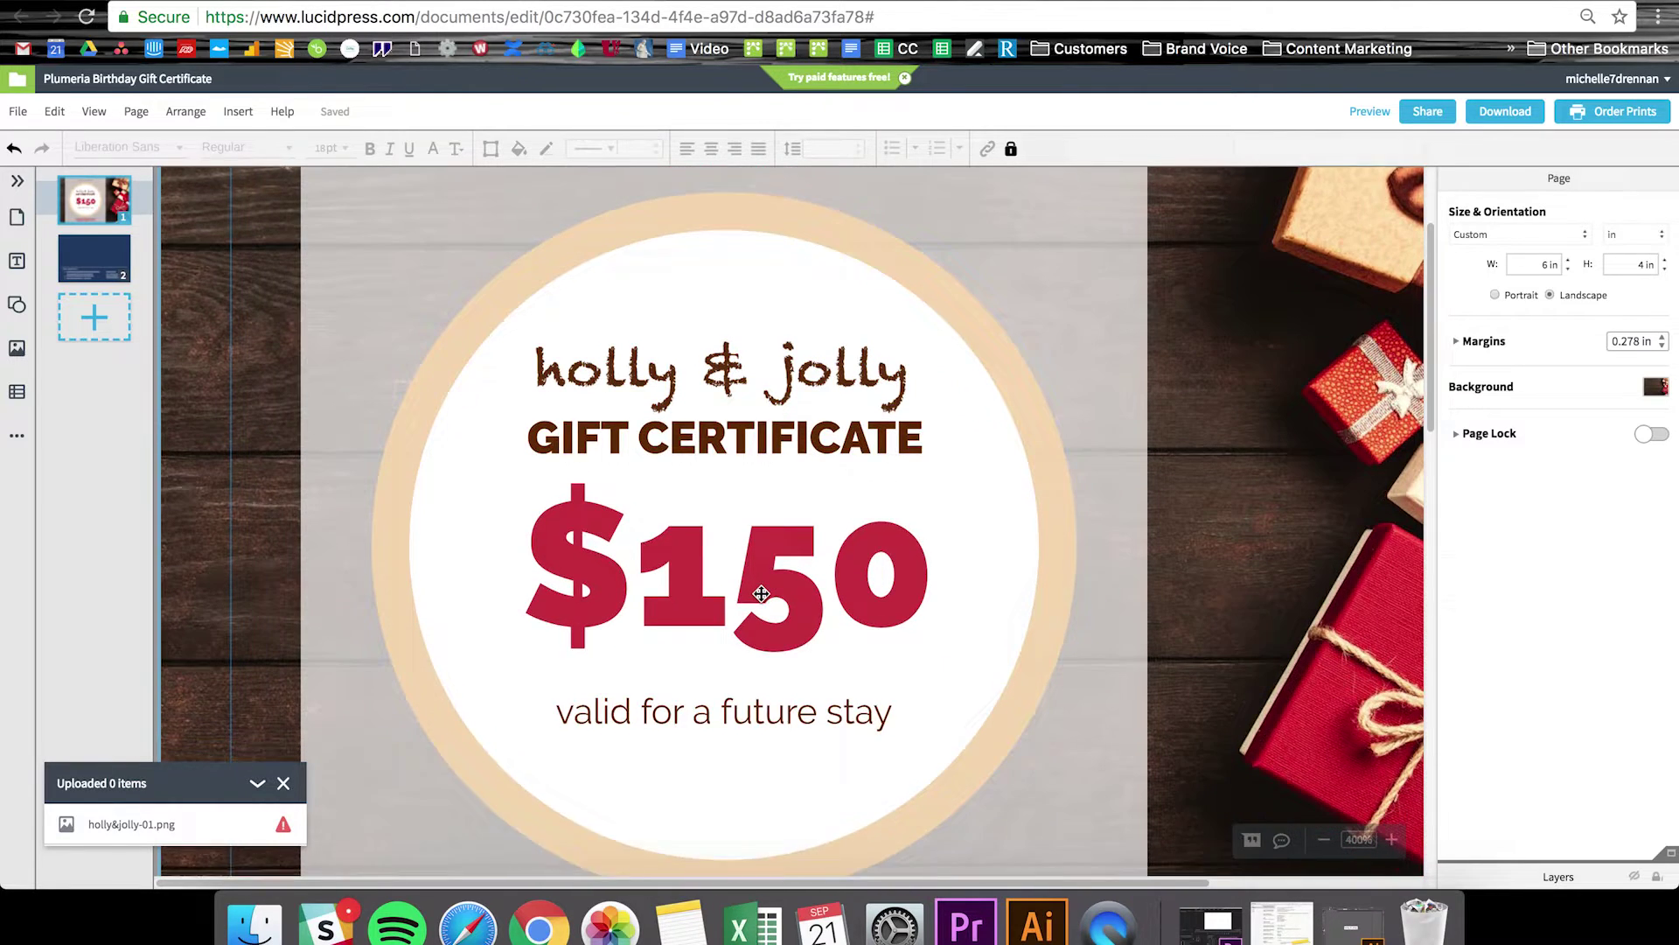
Step: Change the price to $300 and dismiss the upload notification
scroll(754, 569, "down", 2)
left_click(753, 498)
double_click(753, 499)
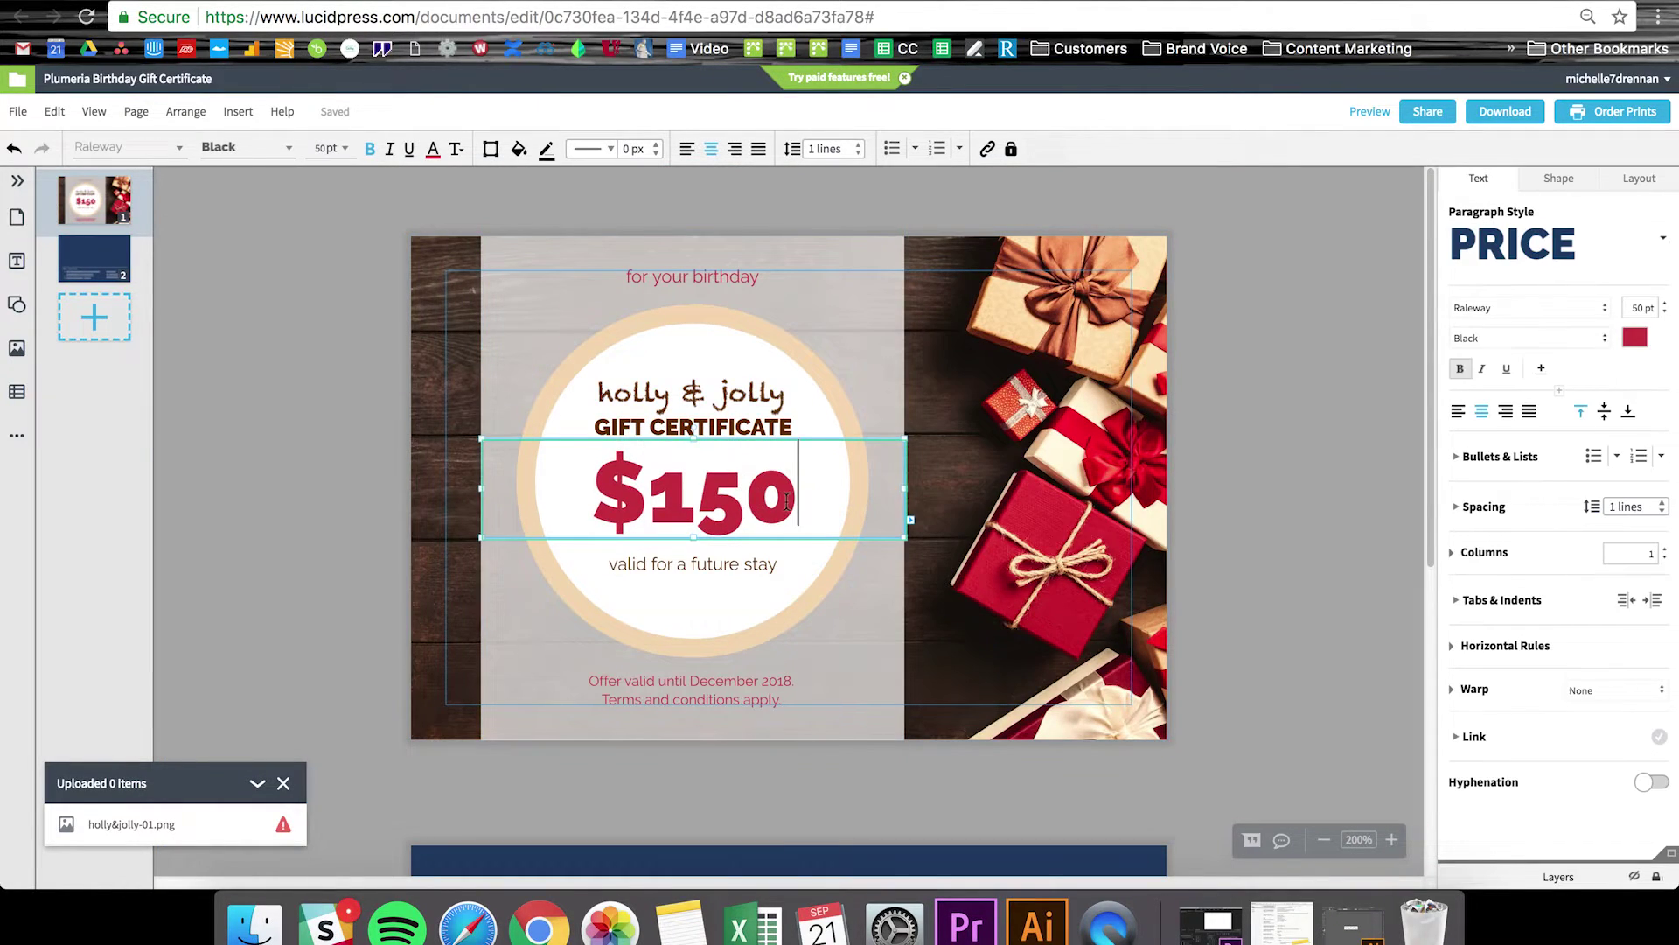
left_click_drag(798, 494, 646, 494)
type("300")
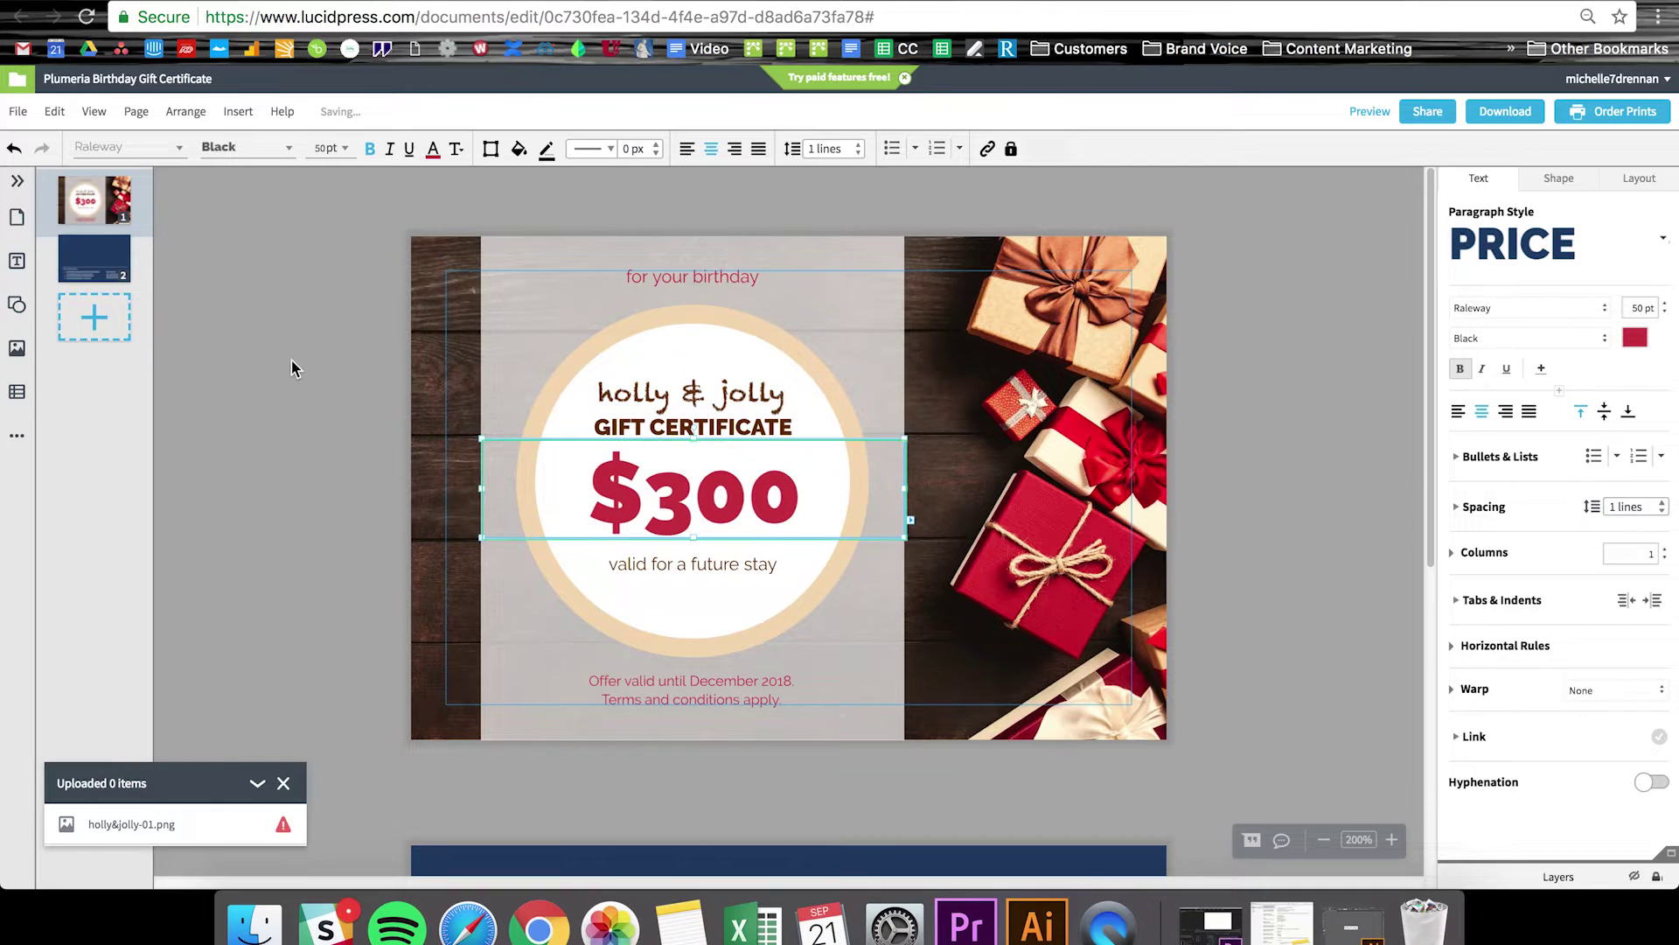
left_click(292, 365)
left_click(282, 783)
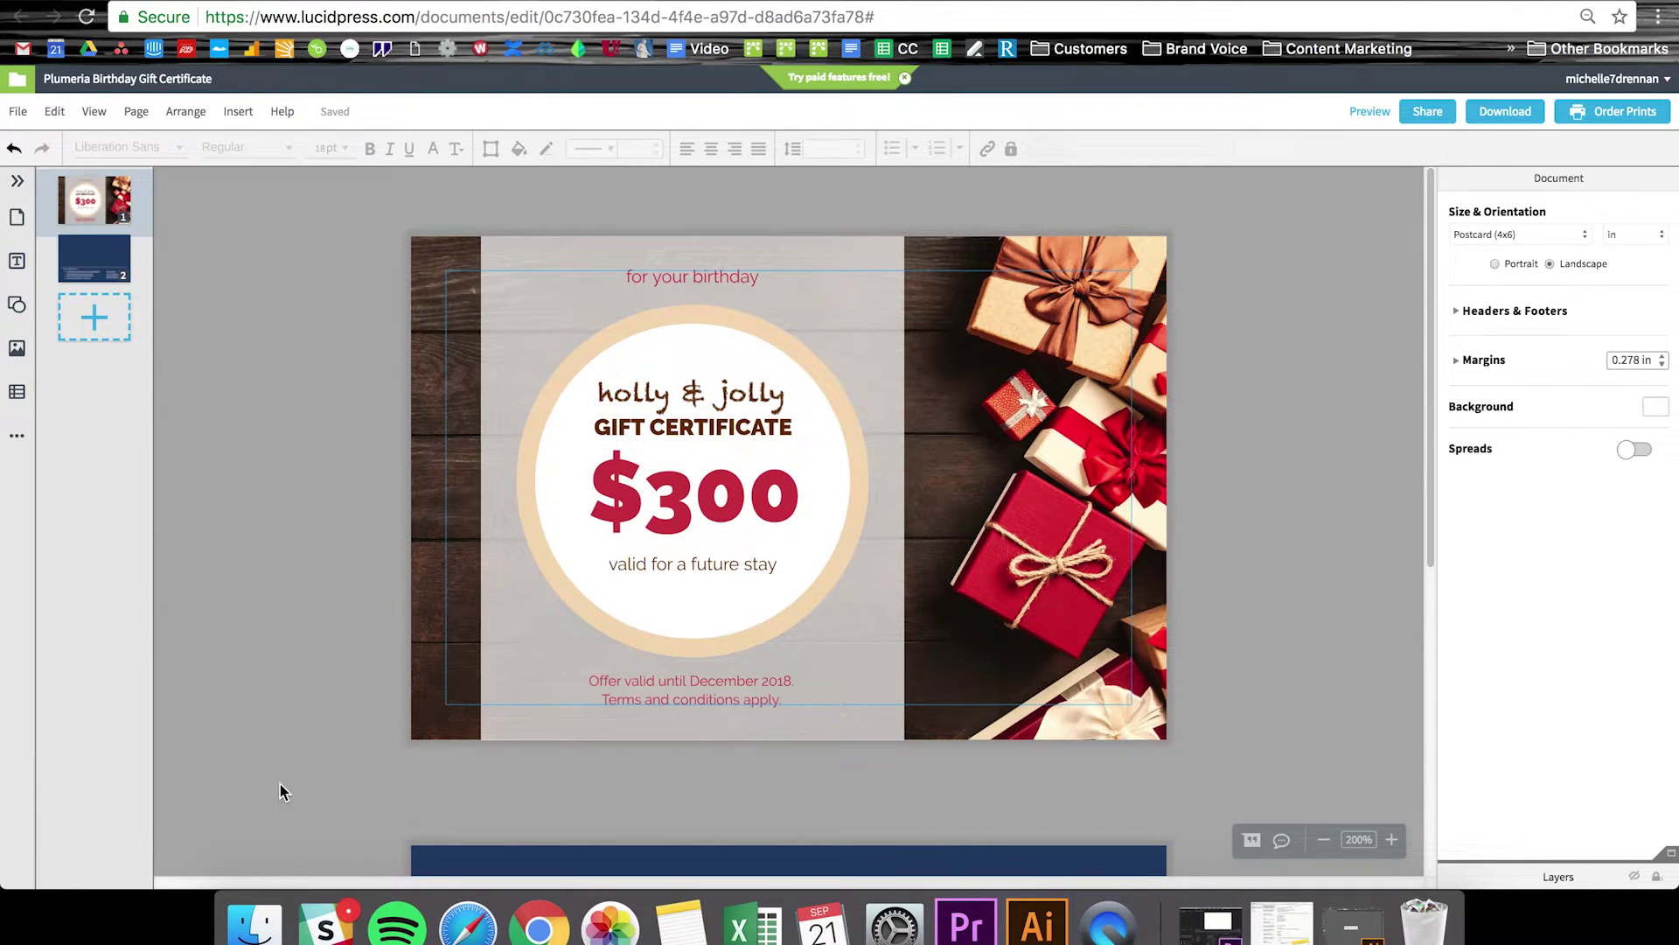
Step: Retype the top line as 'Happy Holidays' and validity line as 'valid for any online purchase'
left_click(692, 277)
triple_click(692, 276)
type("Happy Holidays")
left_click(1277, 413)
left_click(691, 564)
triple_click(691, 564)
type("val")
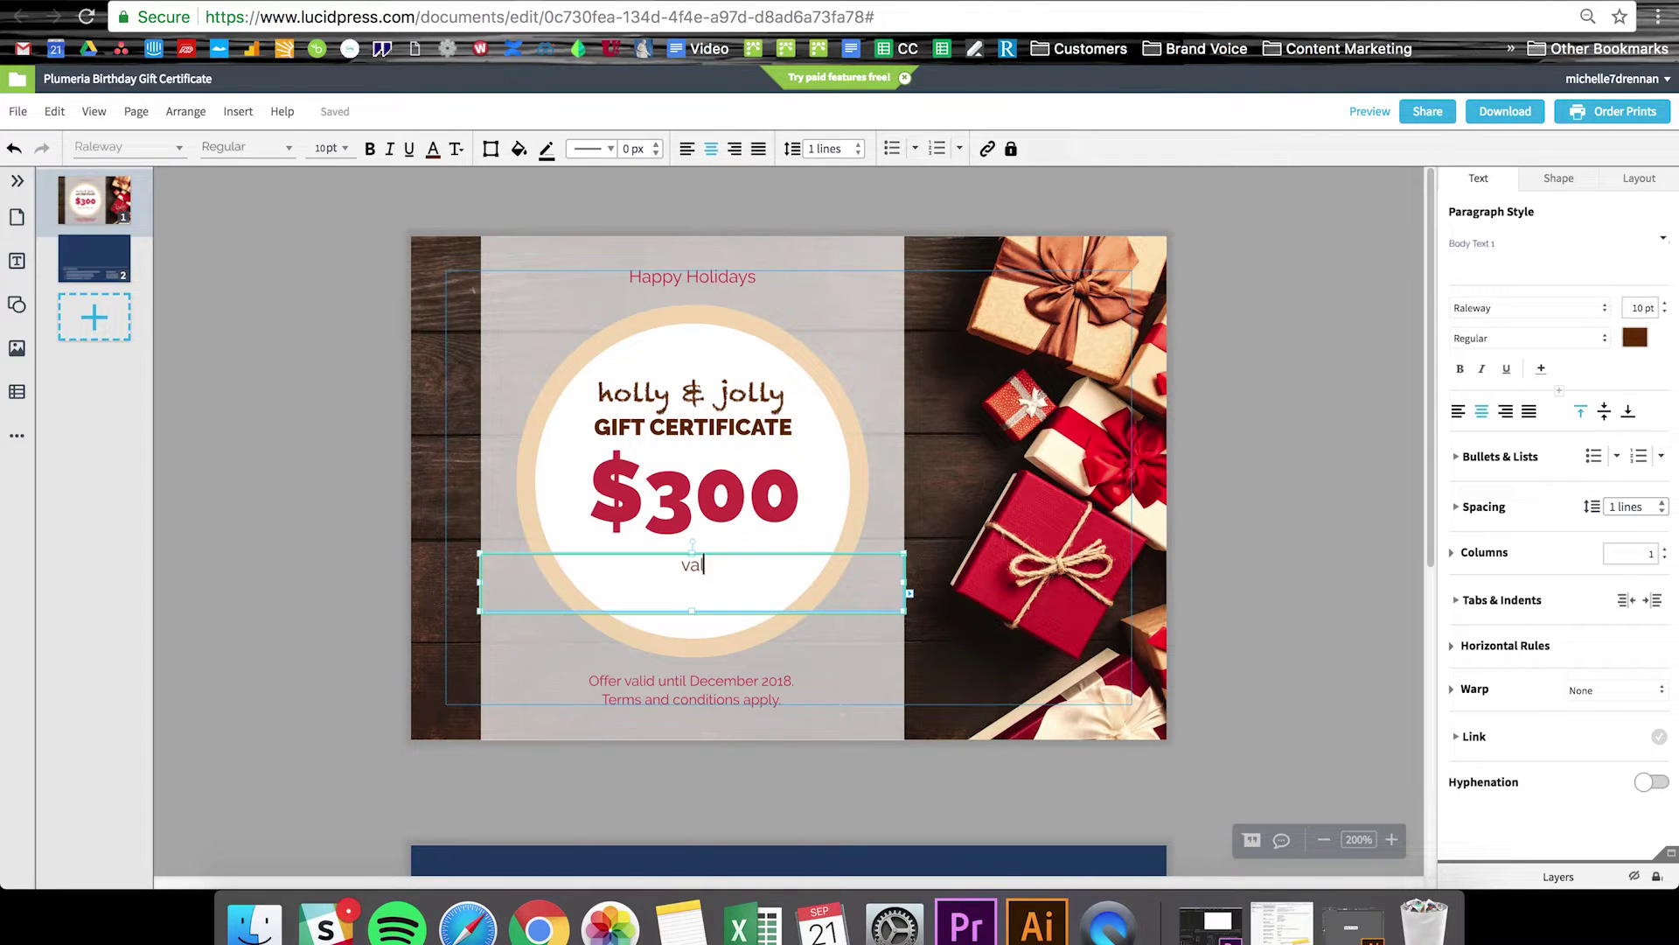
type("id for any online purchase")
left_click(1305, 551)
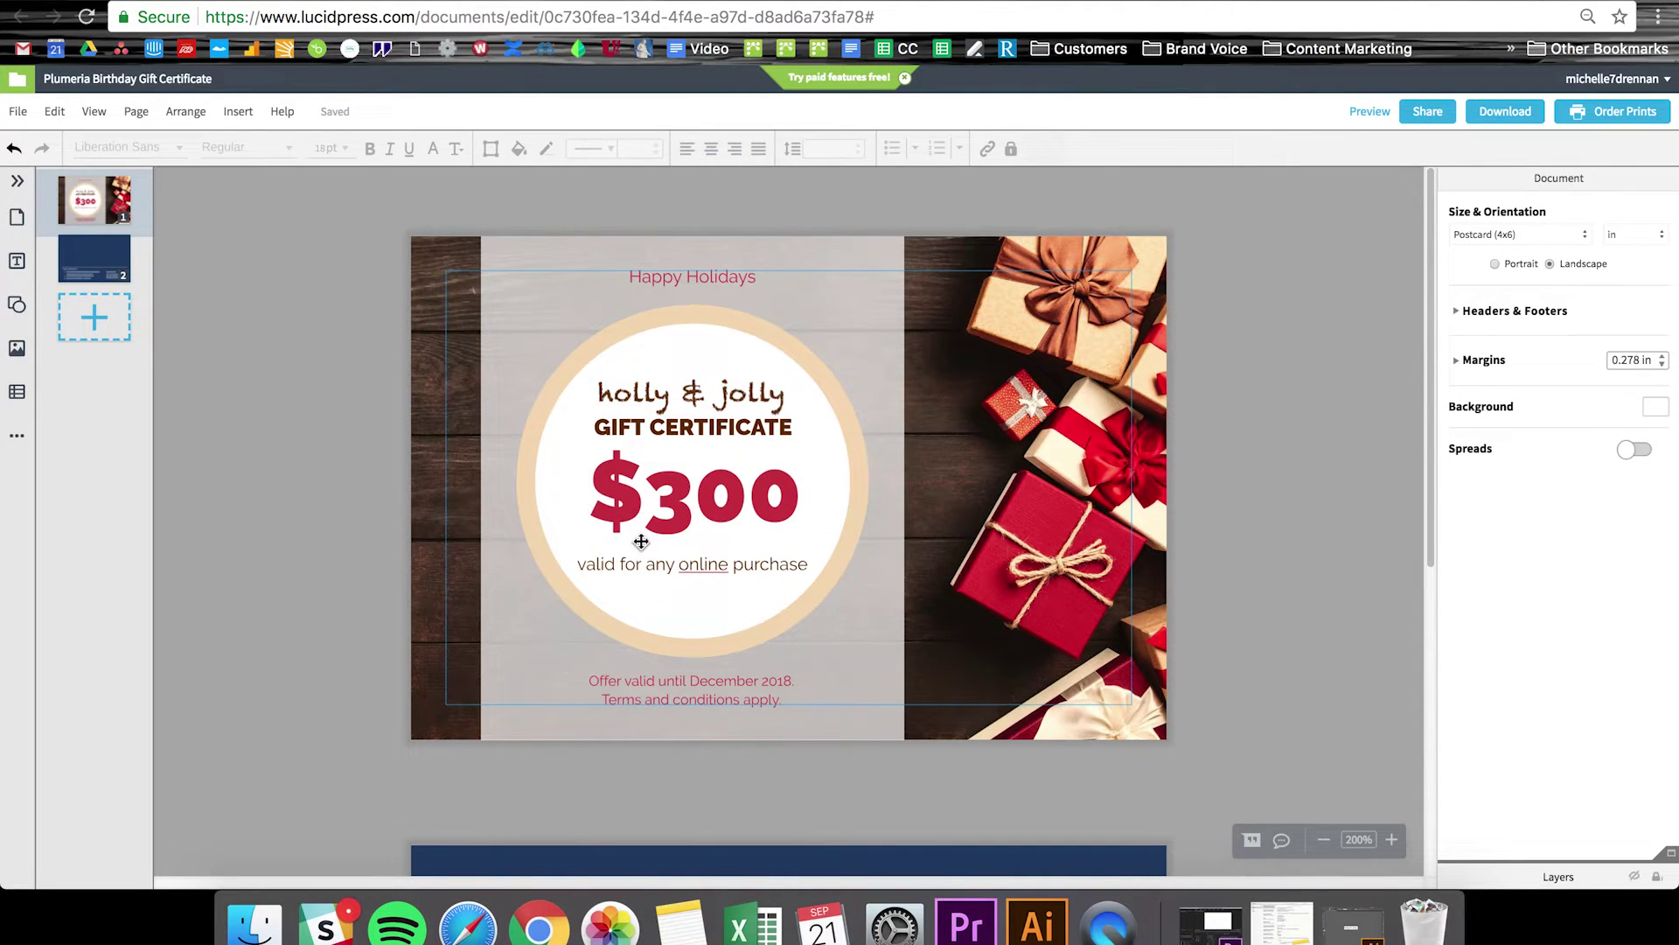
Step: Change the offer expiry year to 2024
left_click(761, 679)
double_click(761, 679)
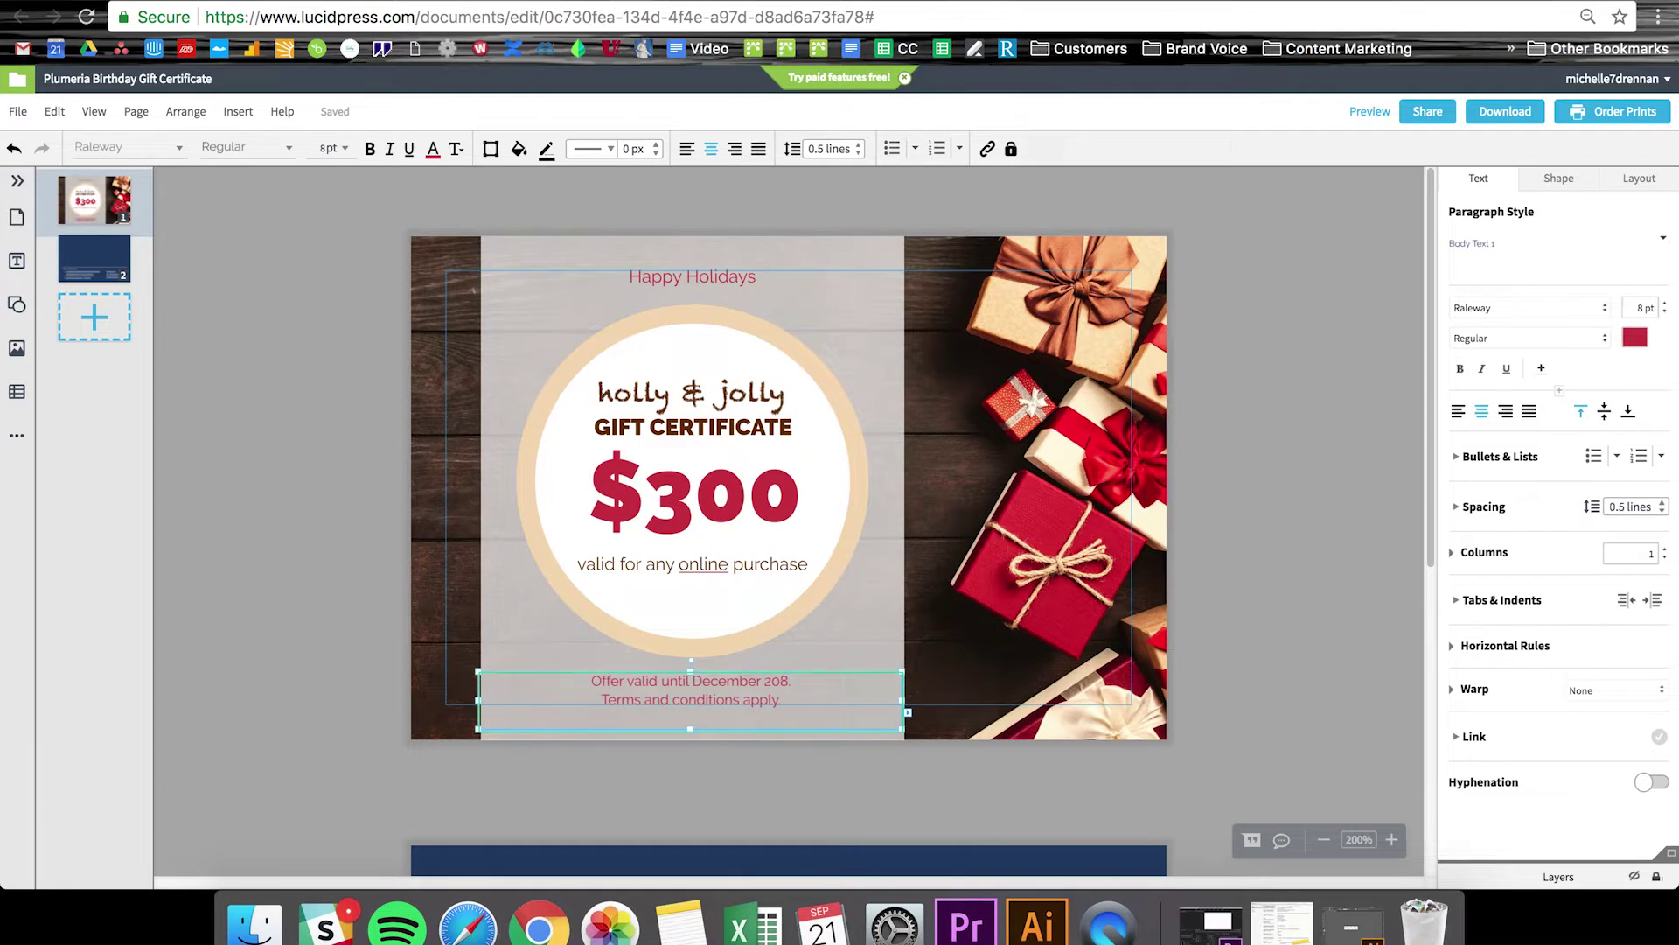
type("2024.")
left_click(1257, 527)
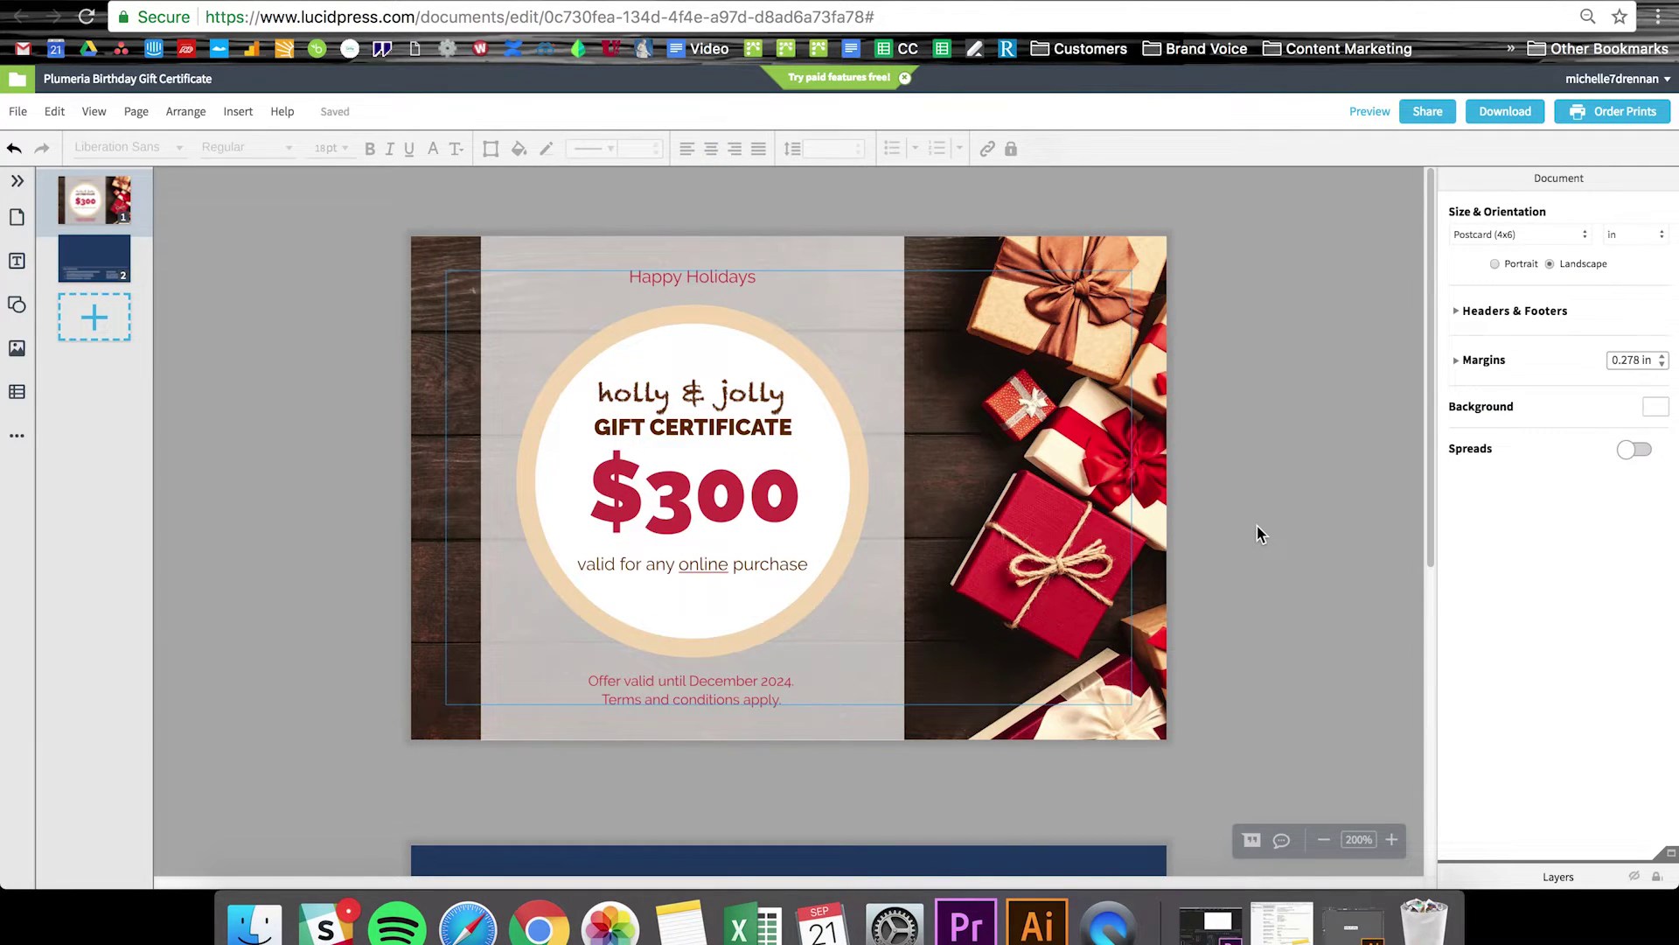
Step: Scroll to the back page and set its background colour to red
scroll(1257, 526, "down", 1)
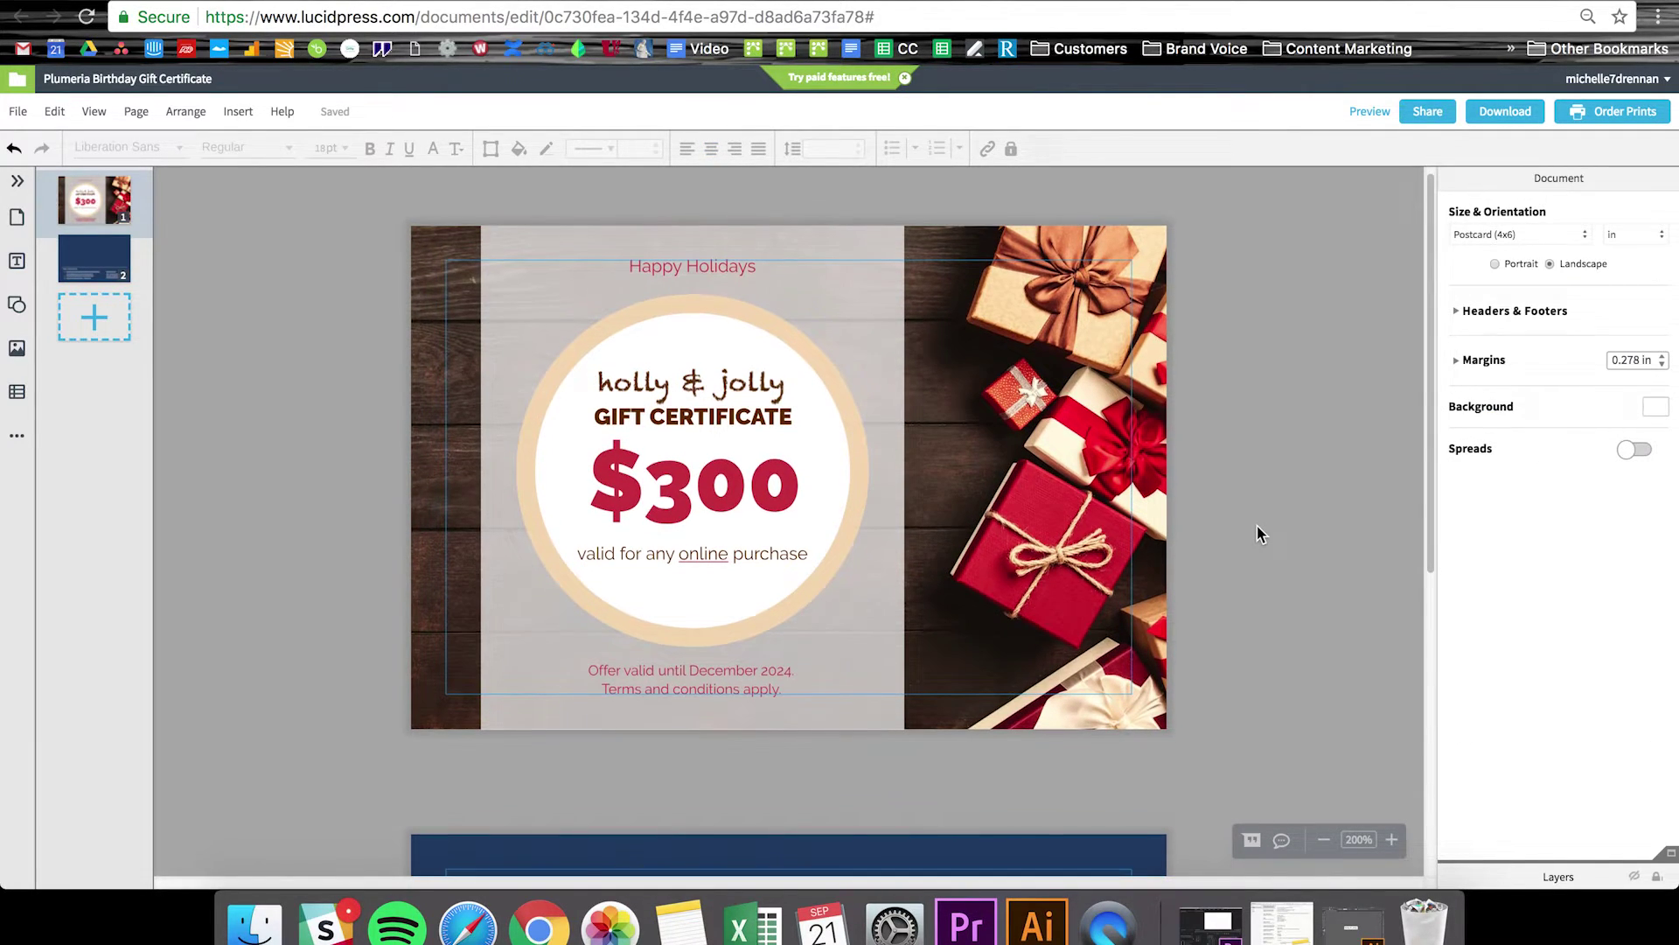
scroll(1256, 527, "down", 1)
scroll(1257, 526, "down", 1)
scroll(1257, 526, "down", 2)
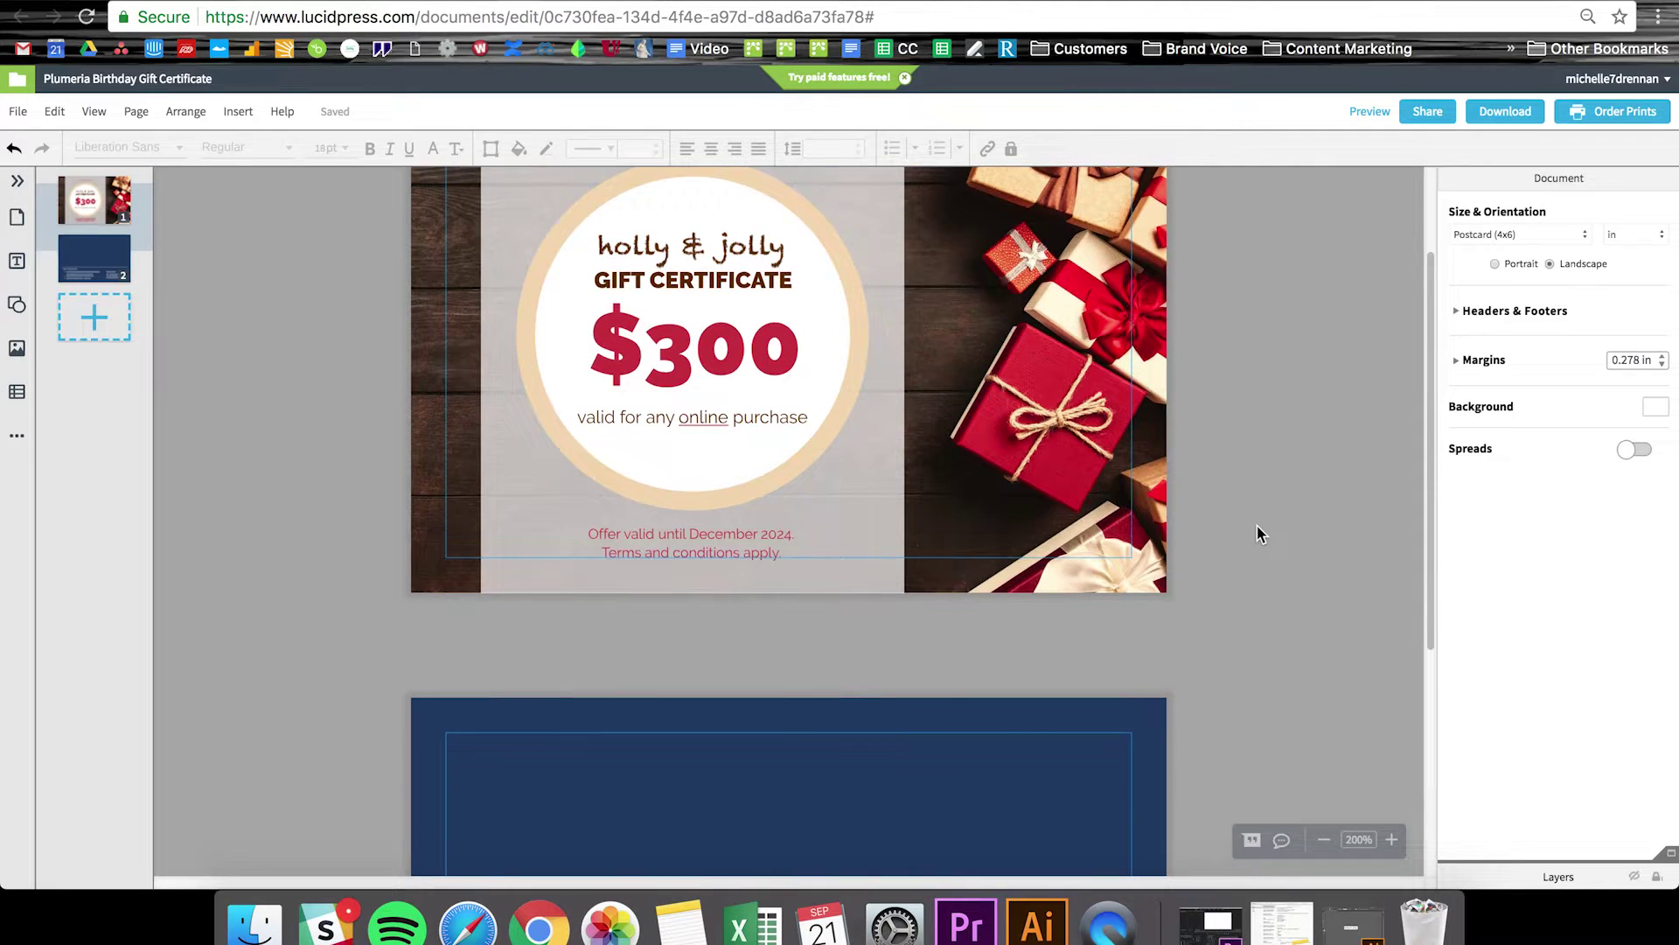
scroll(1257, 527, "down", 3)
scroll(1257, 527, "down", 2)
scroll(1257, 526, "down", 2)
scroll(1257, 526, "down", 2)
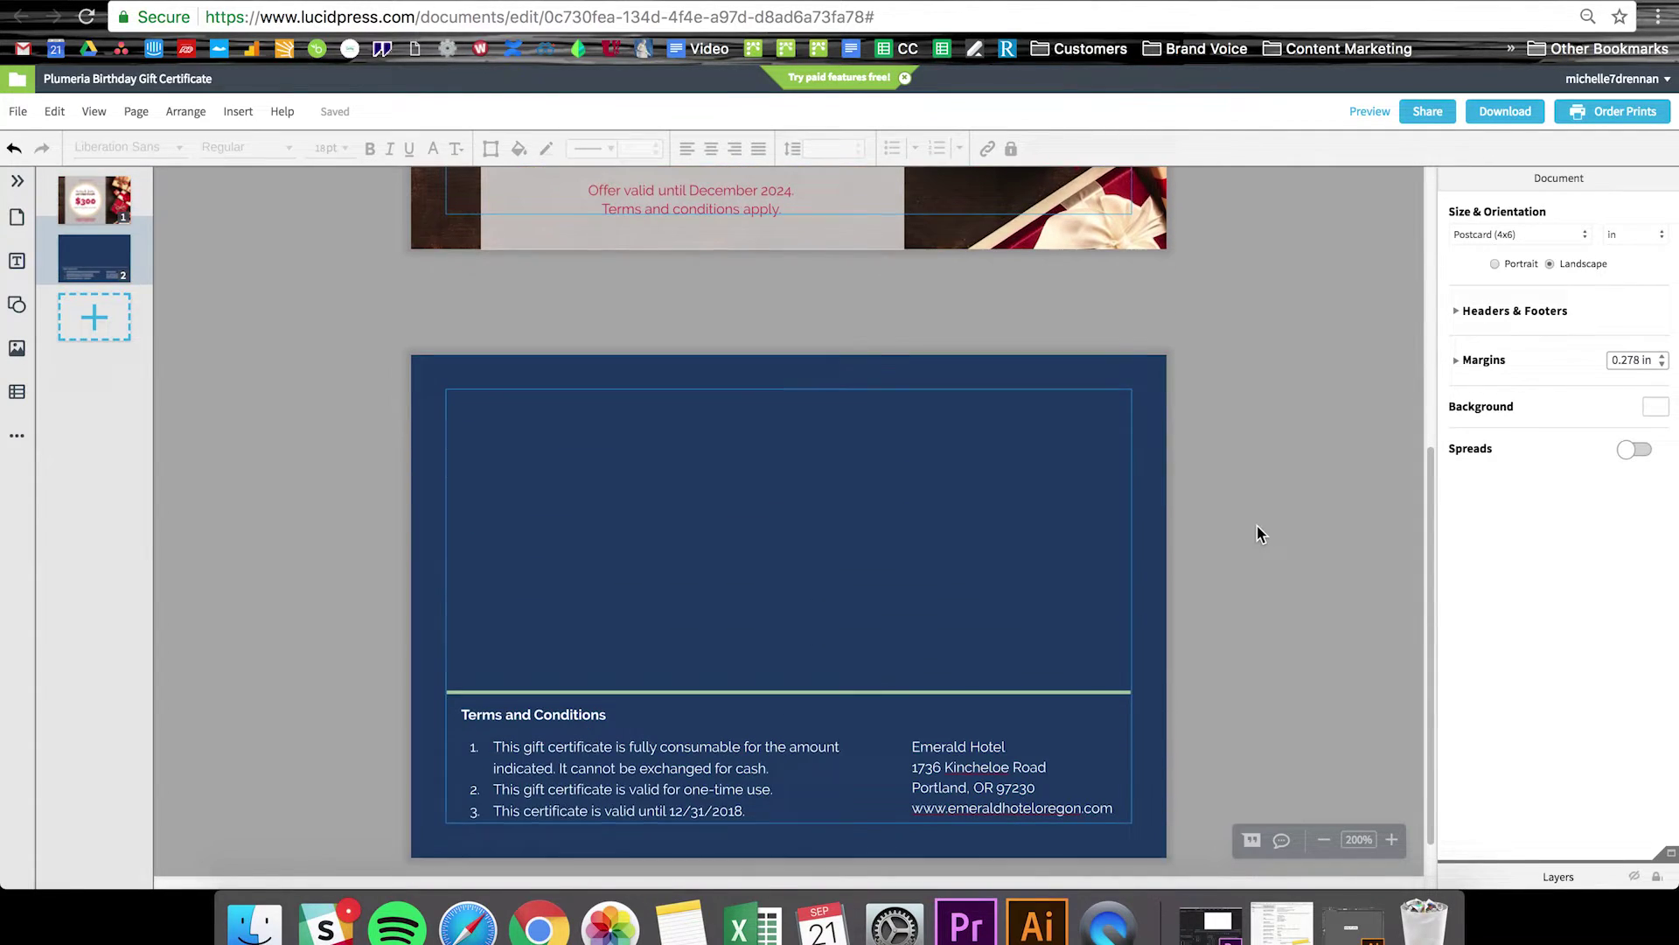
scroll(1256, 526, "down", 1)
scroll(1257, 526, "down", 1)
left_click(1149, 439)
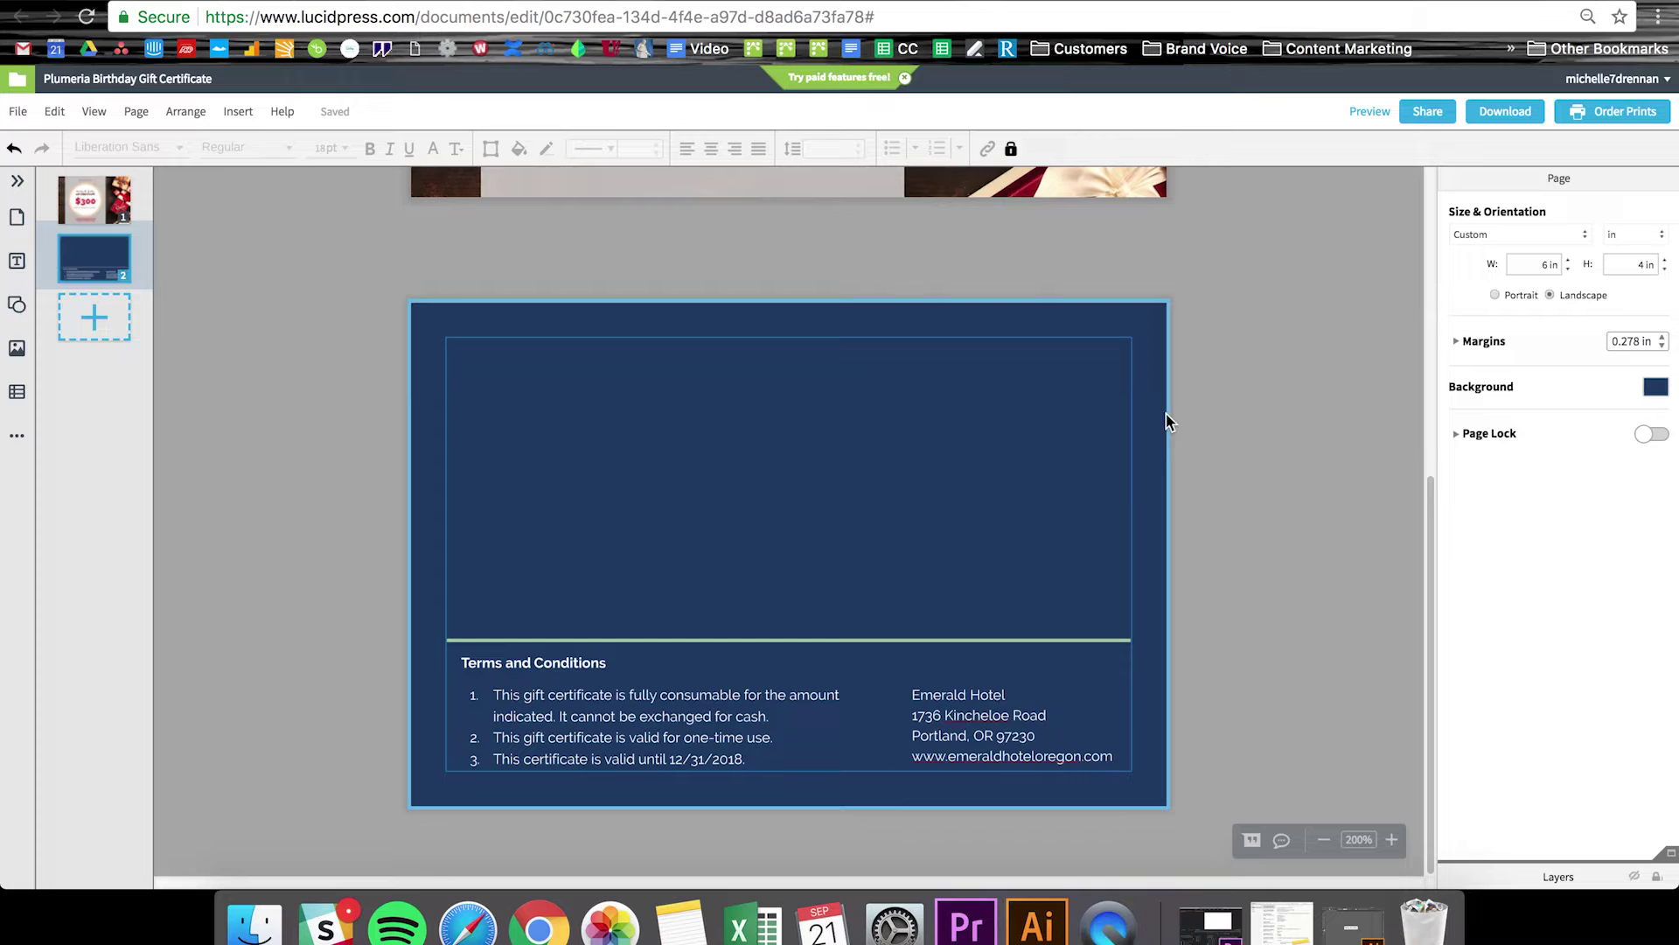
left_click(1656, 386)
left_click(1555, 543)
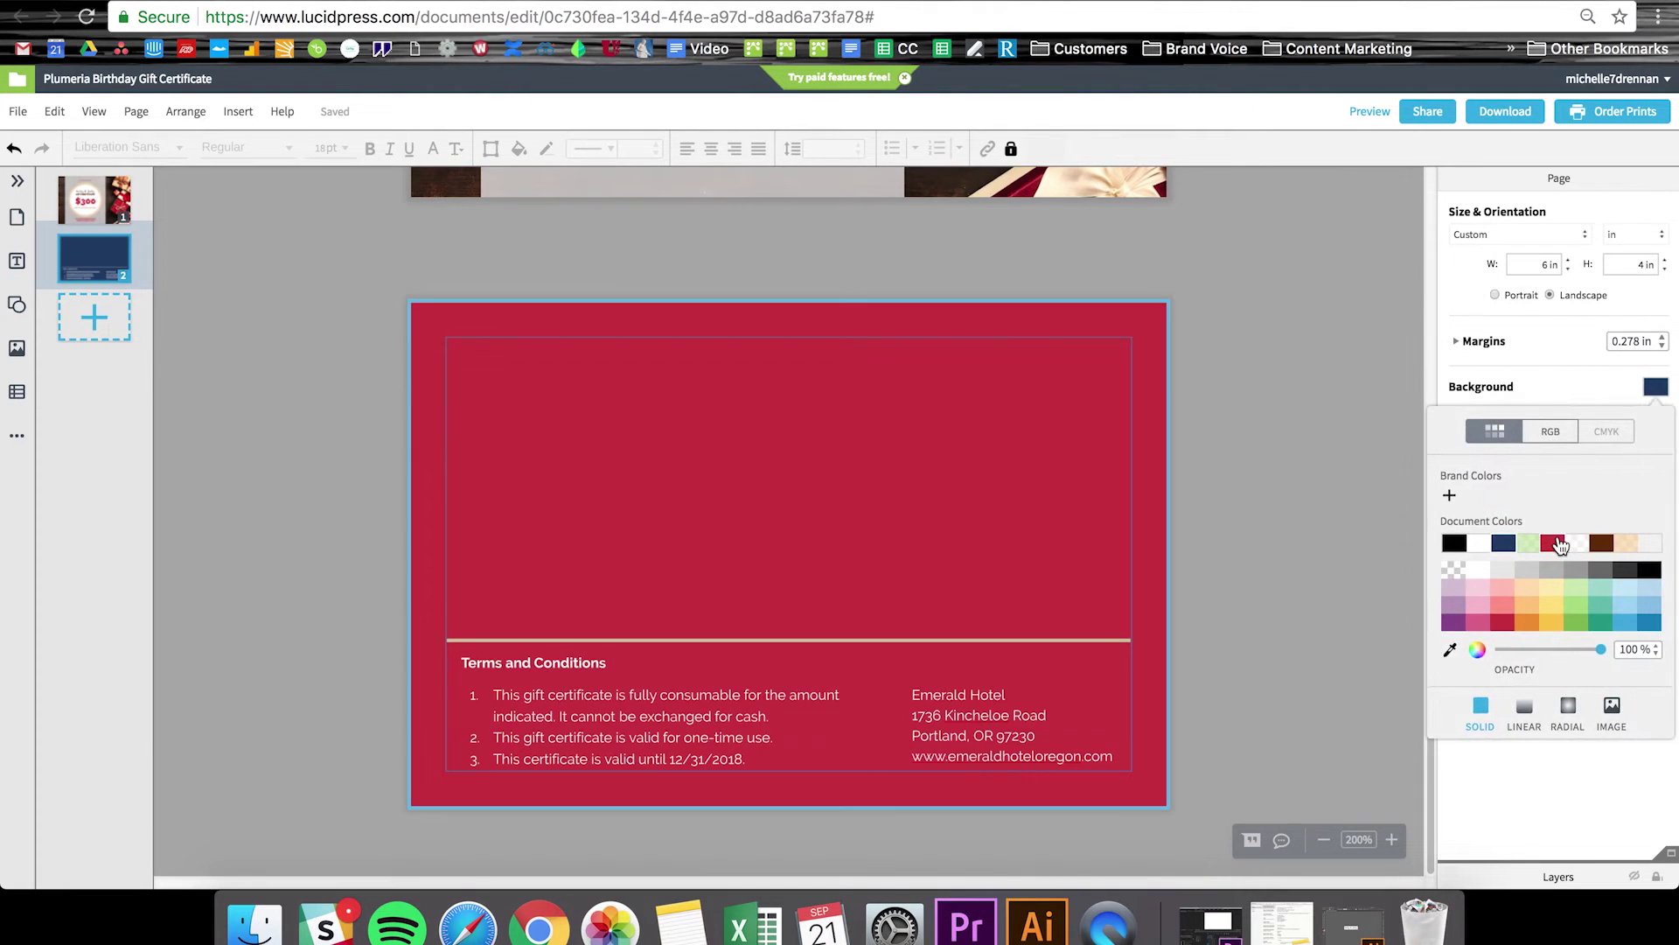
left_click(1296, 546)
Step: Set the back page divider line's border colour to peach
left_click(1062, 640)
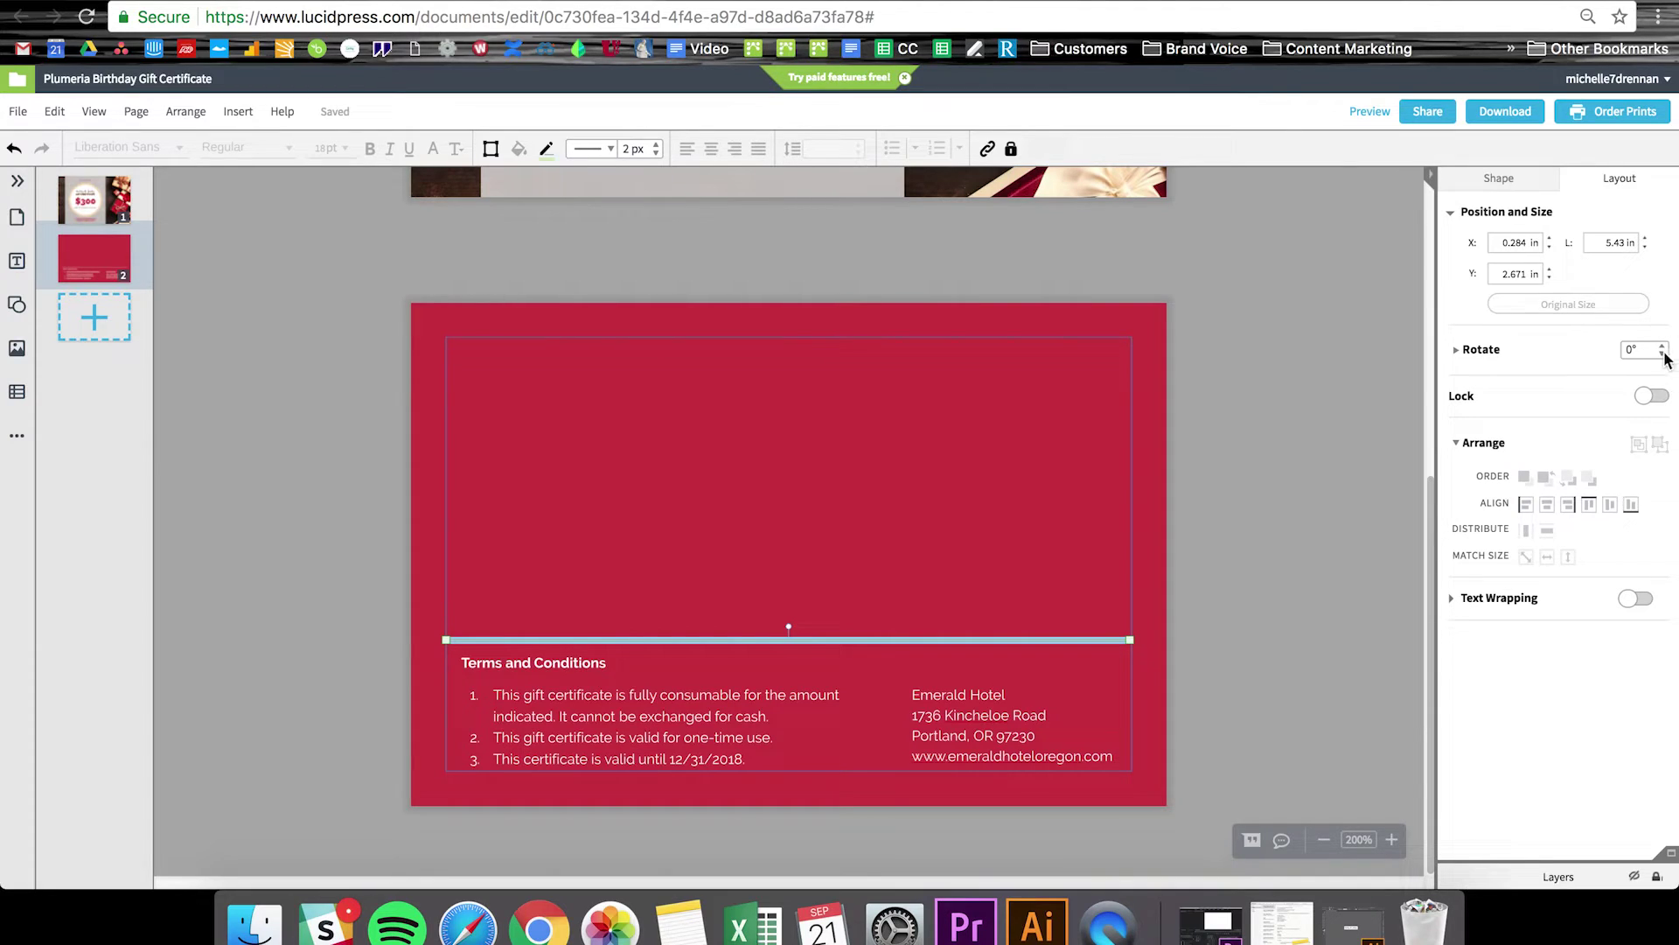
left_click(1544, 191)
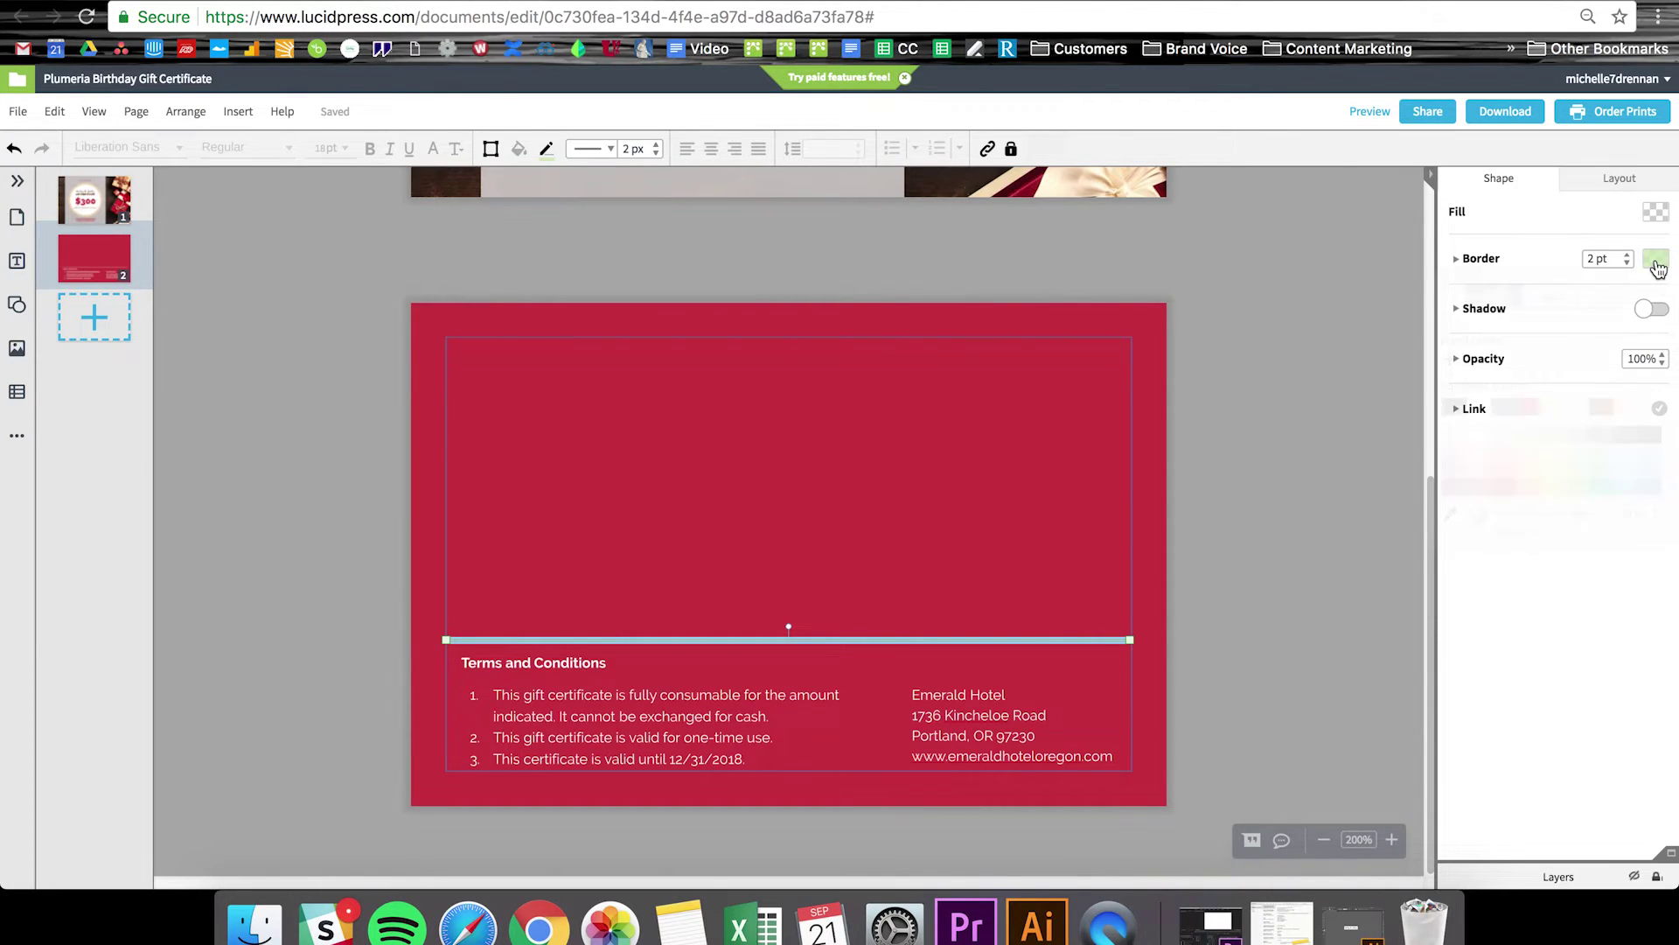
left_click(1655, 259)
left_click(1529, 464)
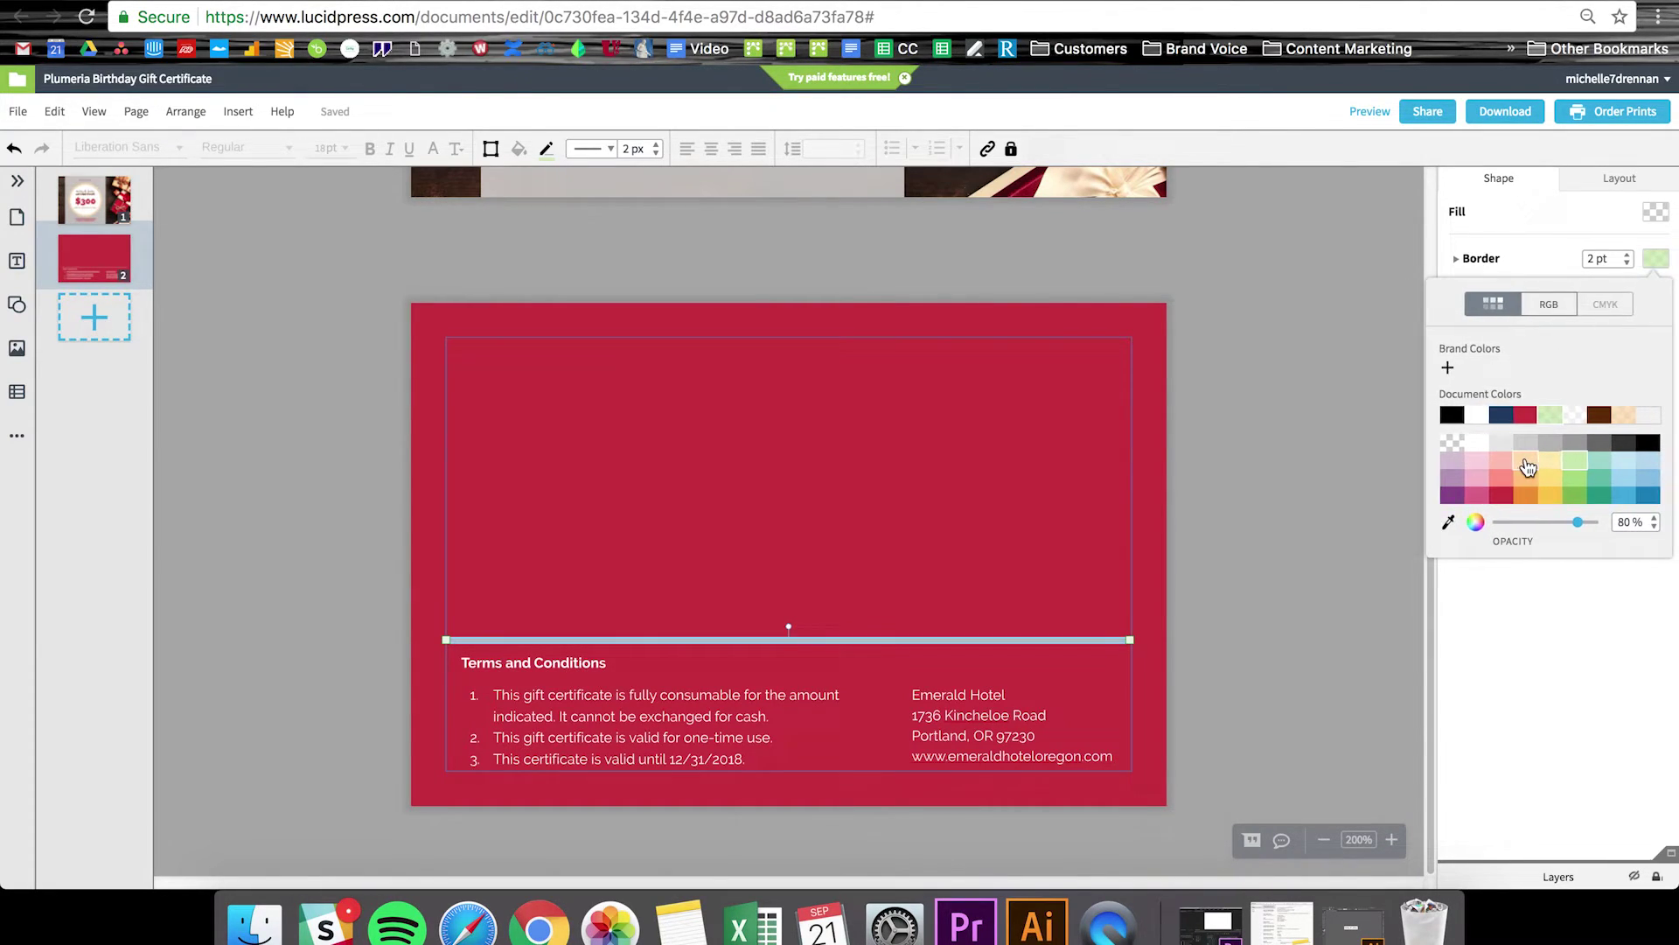
left_click(1262, 503)
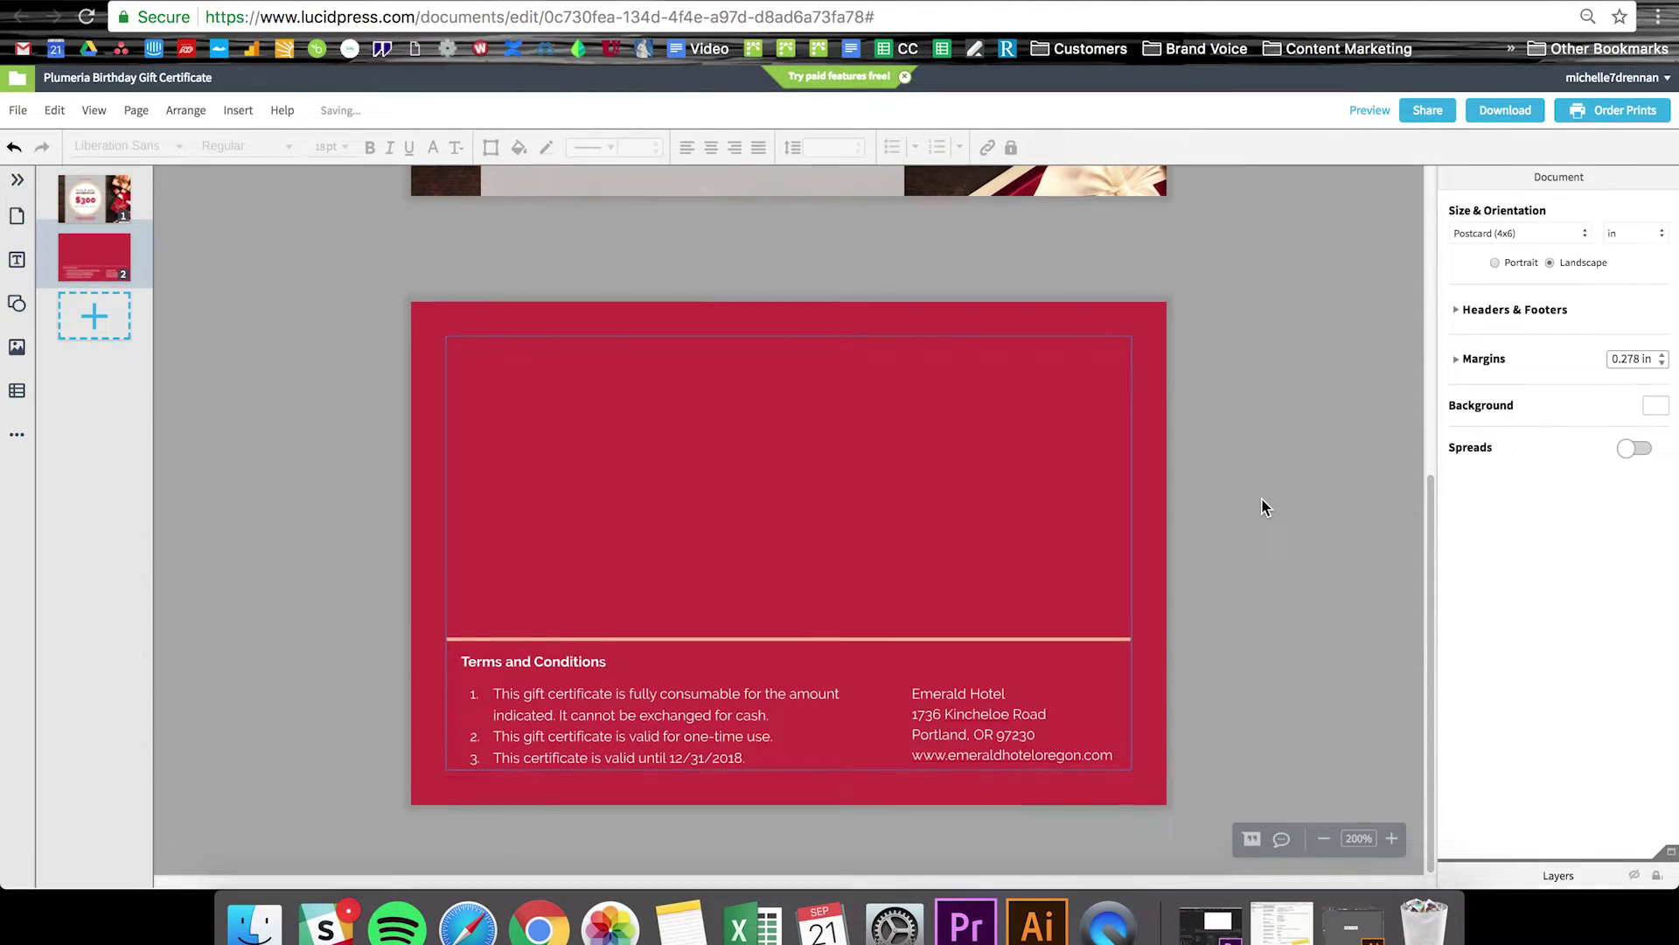
left_click(699, 717)
Step: Change the terms validity year to 2024 and retype the address as 1234 Santa Lane, Orem, UT 84057
left_click(696, 717)
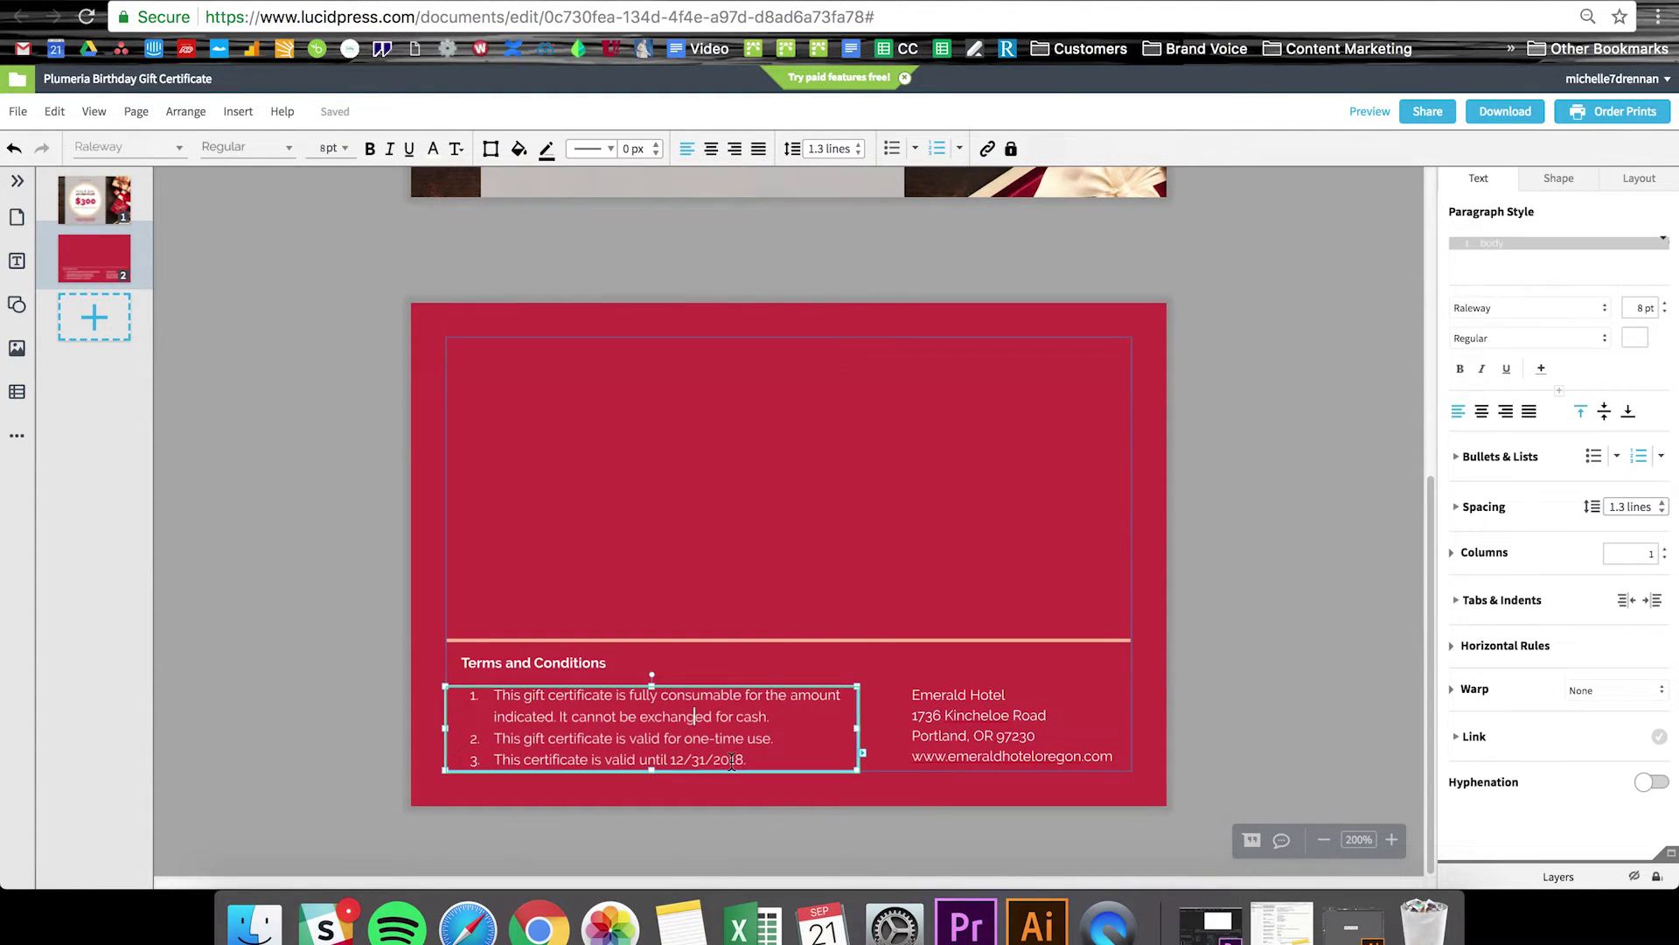
key("BackSpace")
key("BackSpace")
key("BackSpace")
type("24")
left_click(1026, 668)
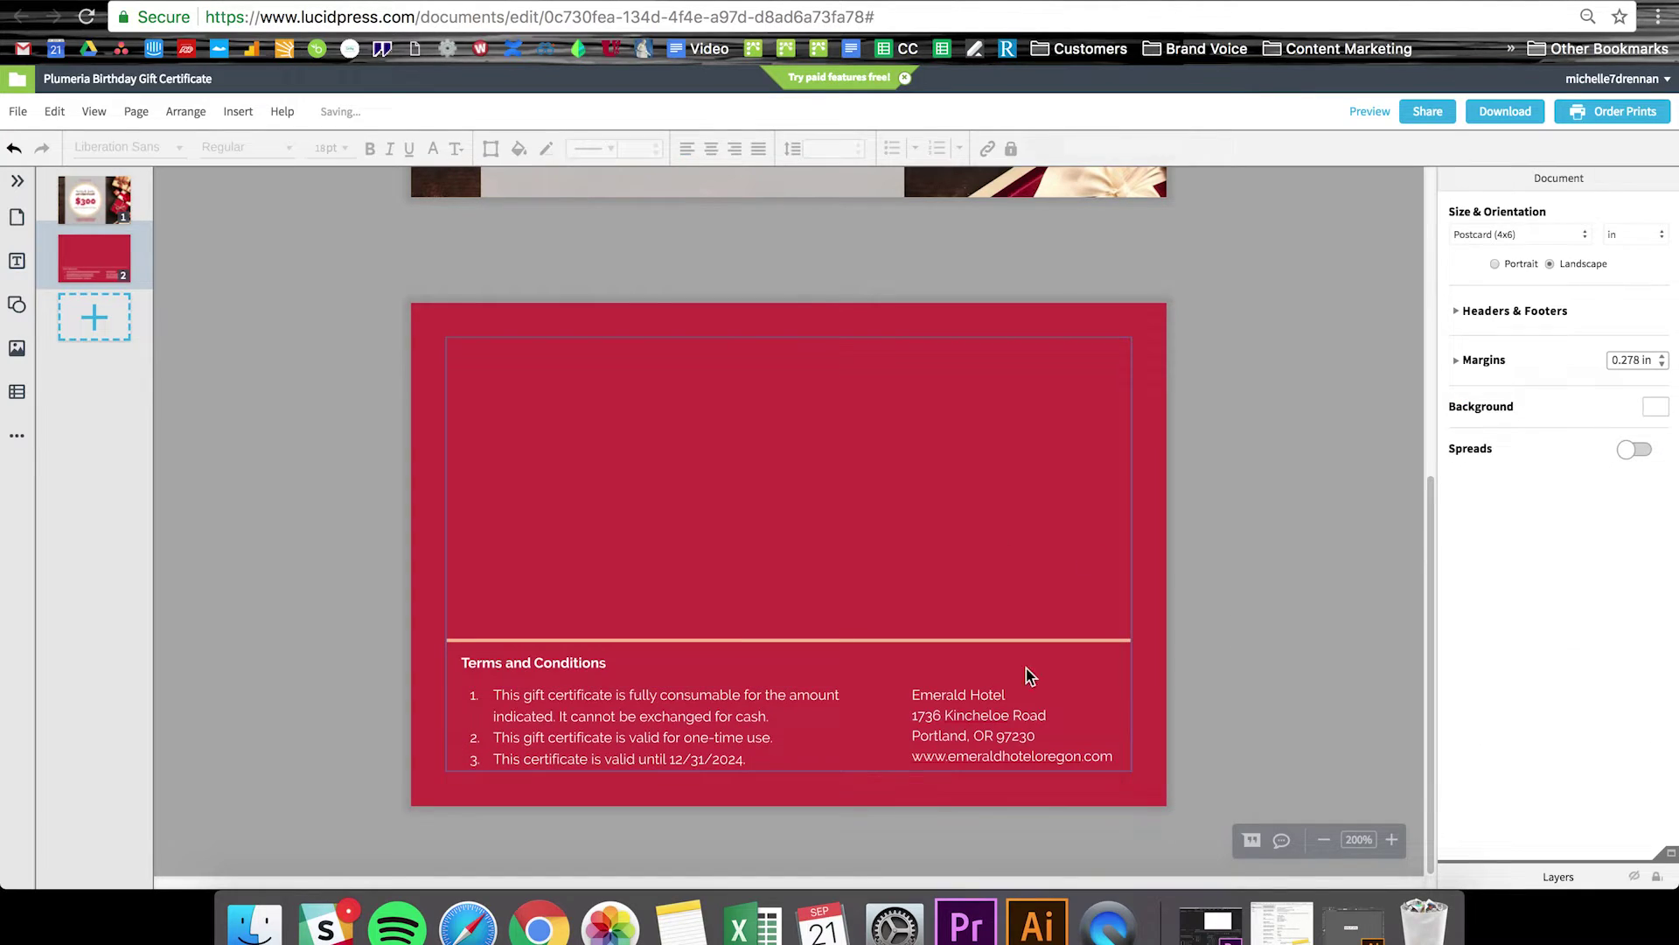
type("Holly & Jolly")
left_click_drag(1112, 757, 894, 719)
type("123")
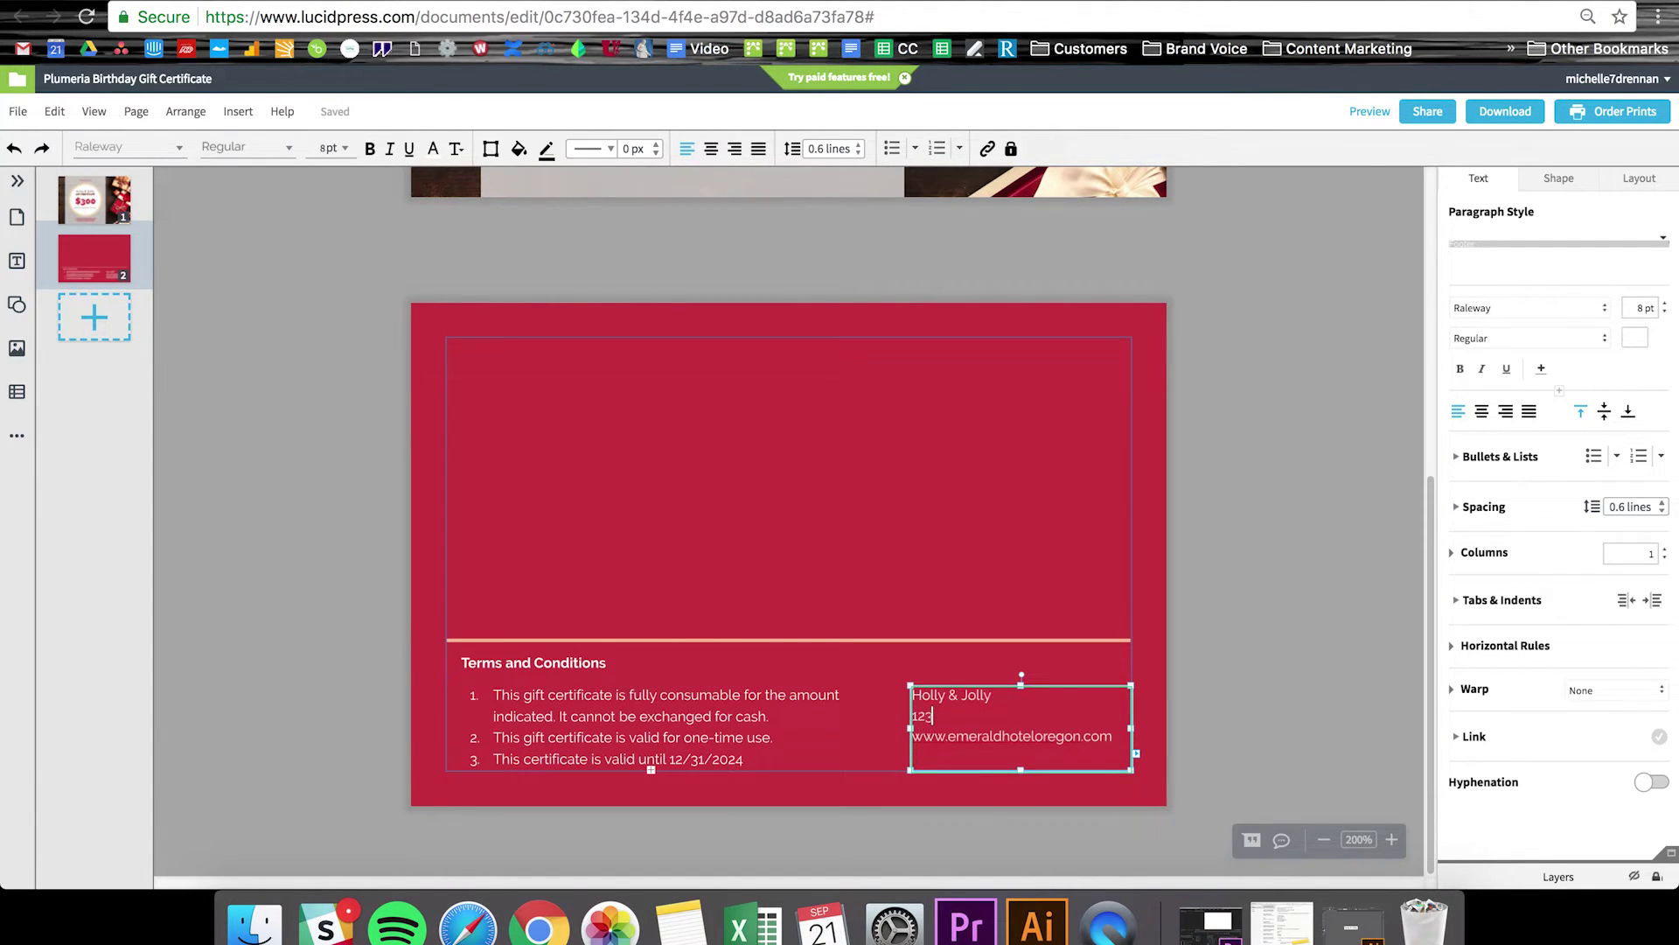
type("4 Santa Lane")
key("Return")
type("Orem, UT 84057")
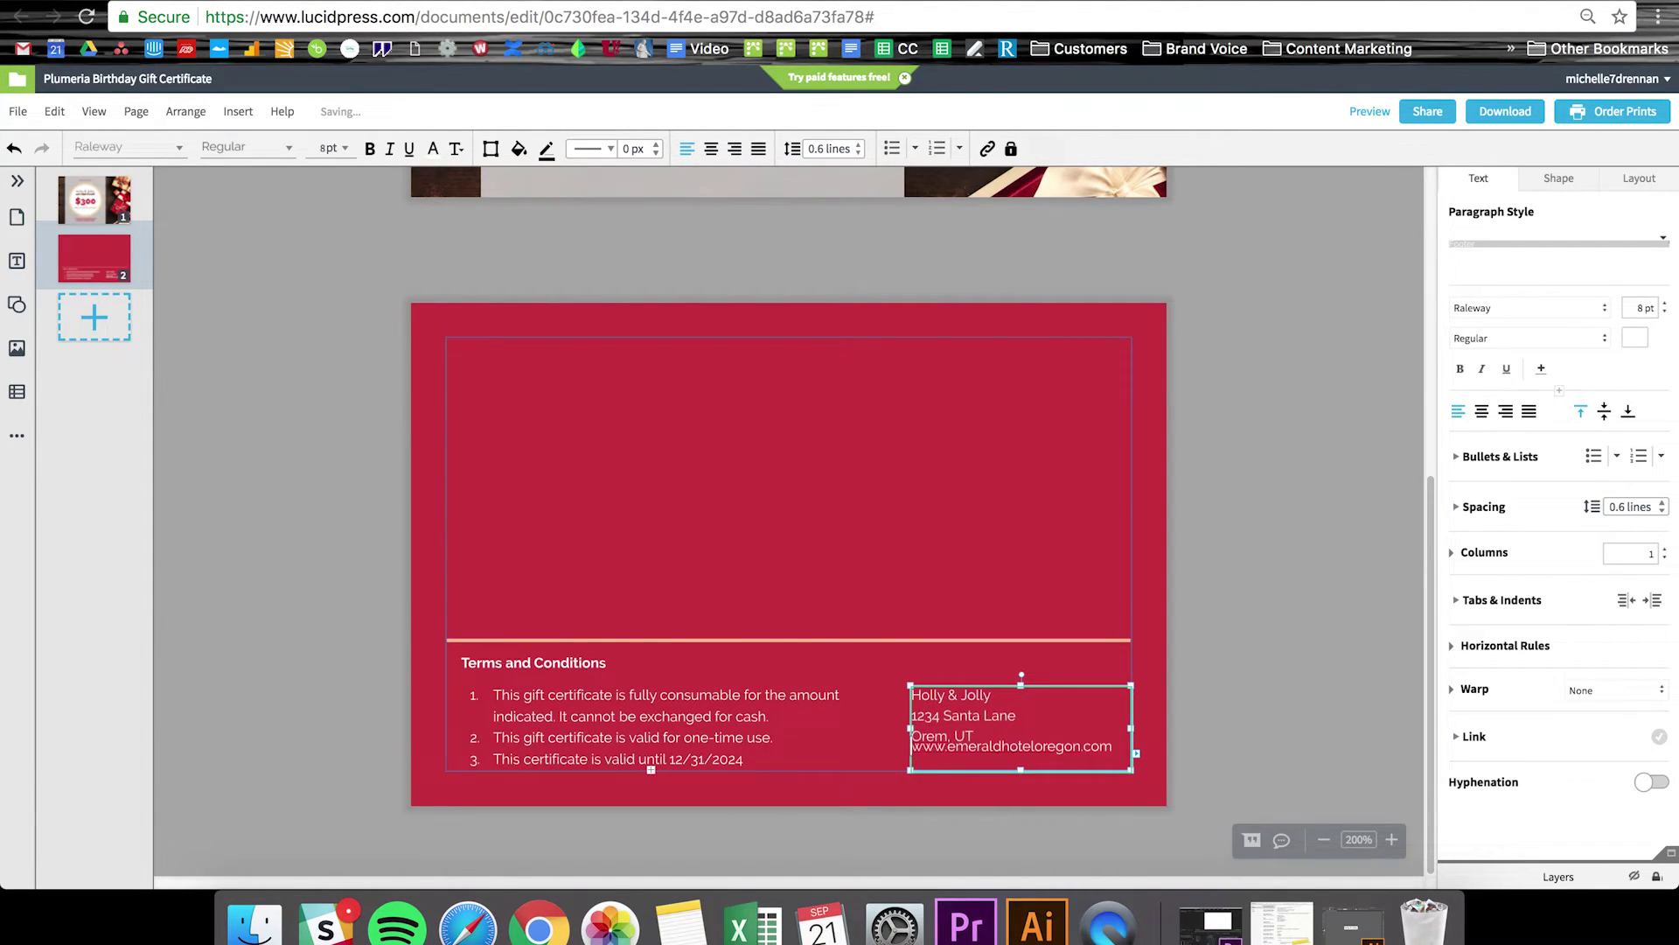
triple_click(923, 746)
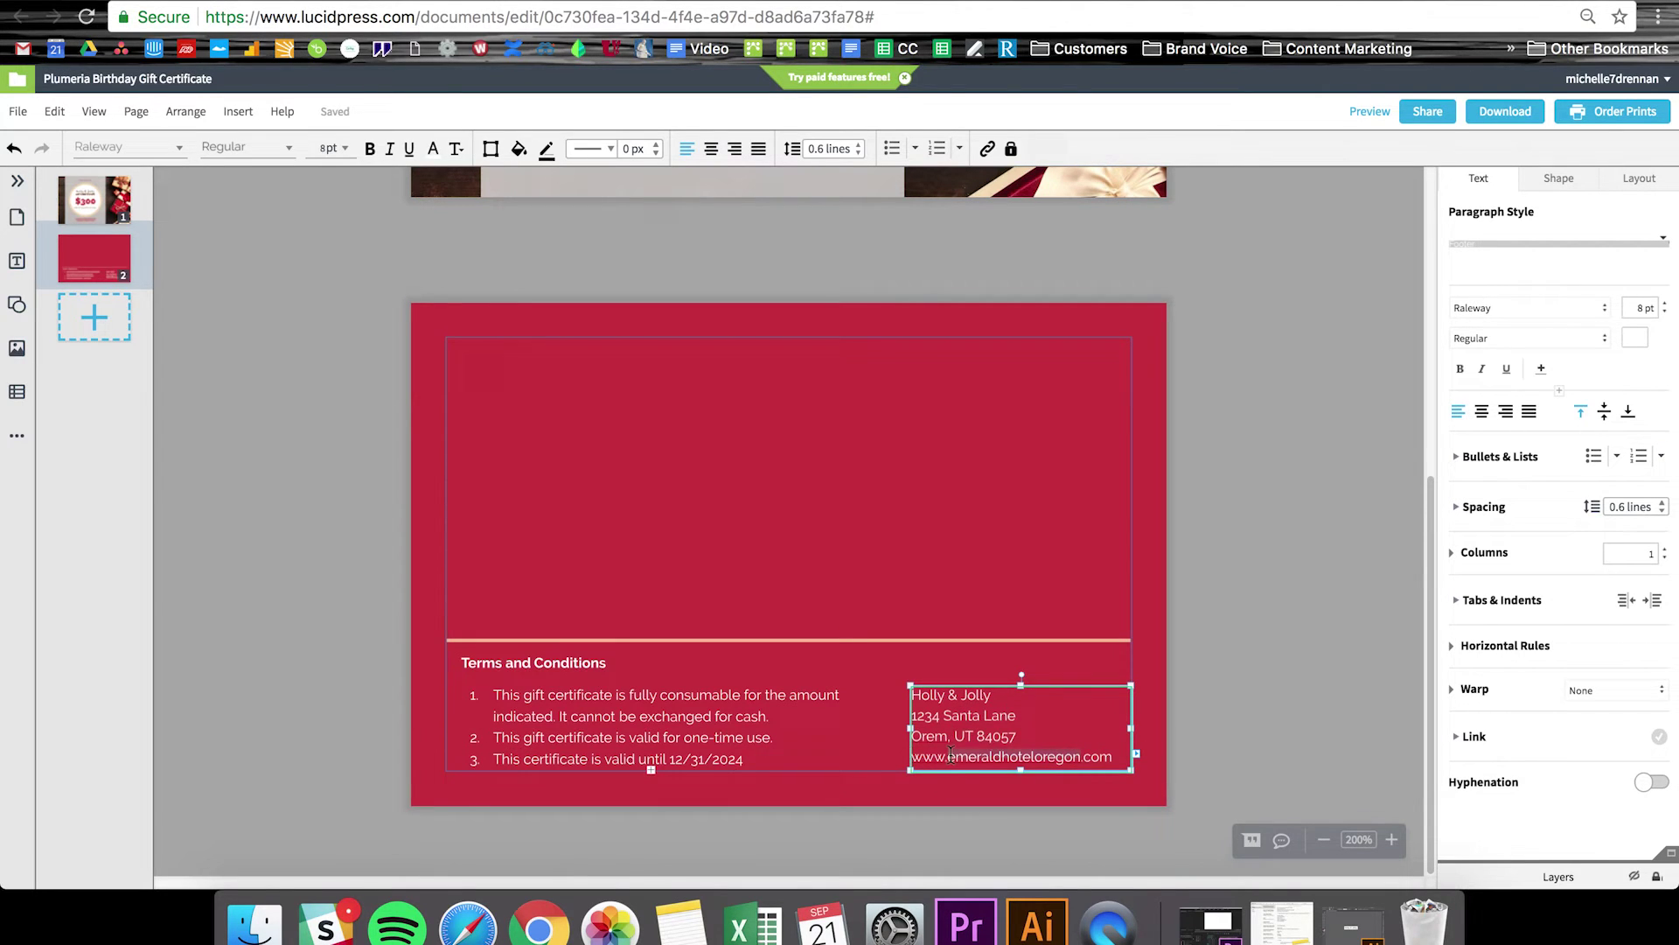
type("www.hollyandjolly.com")
left_click(1247, 730)
key("ctrl+minus")
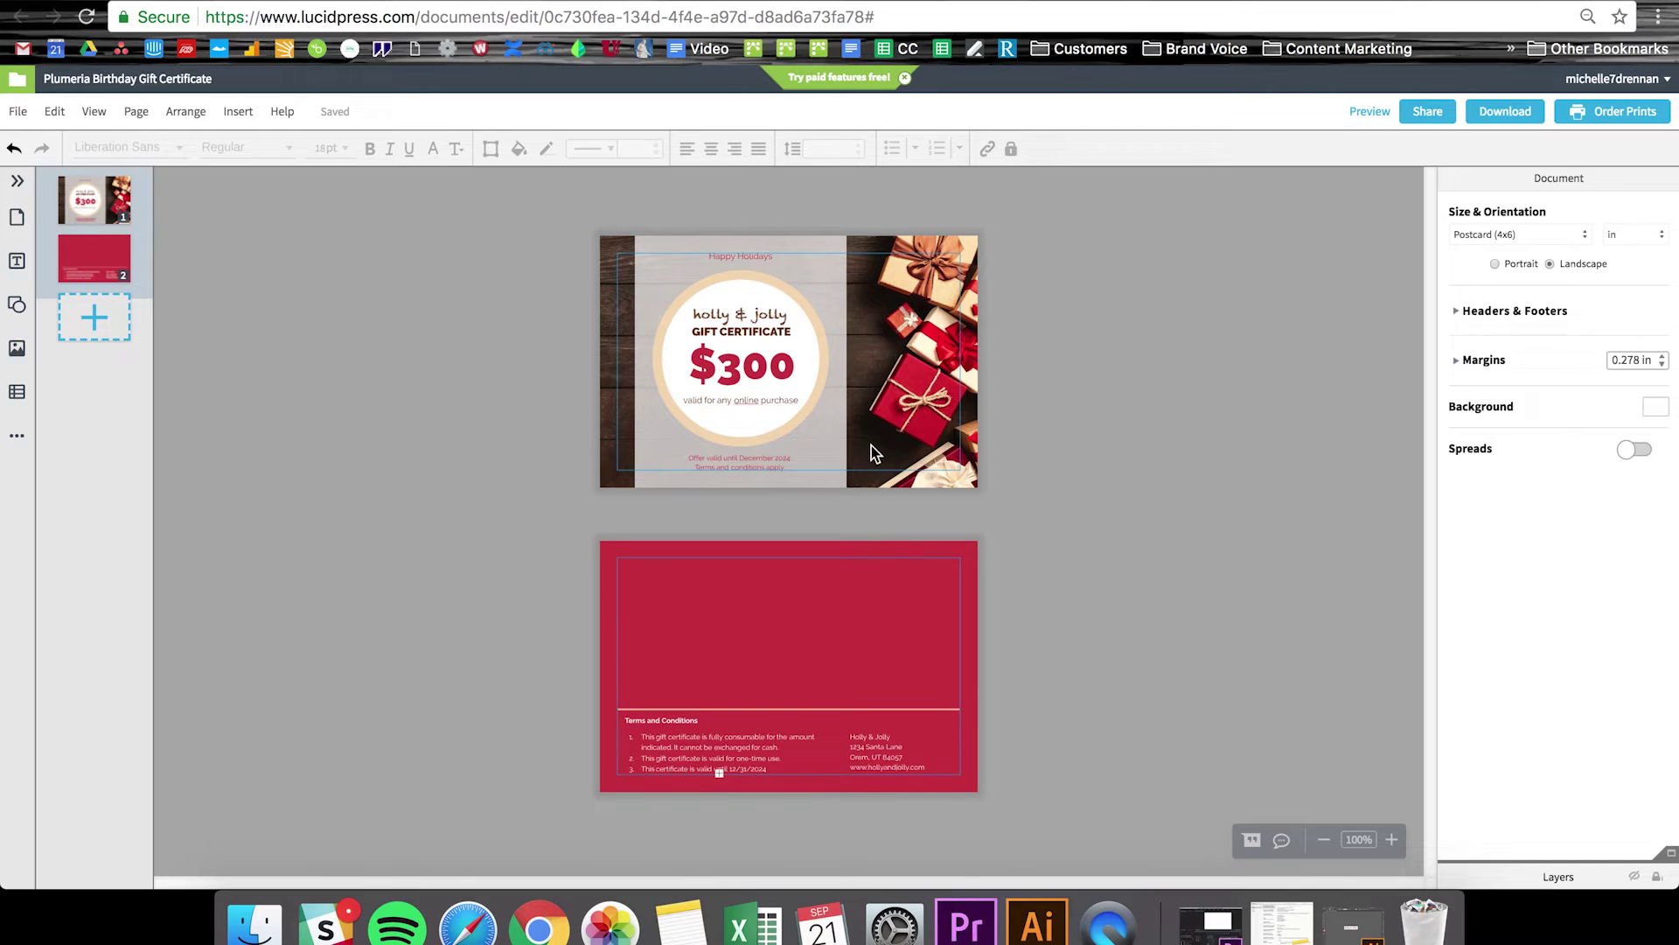
key("ctrl+plus")
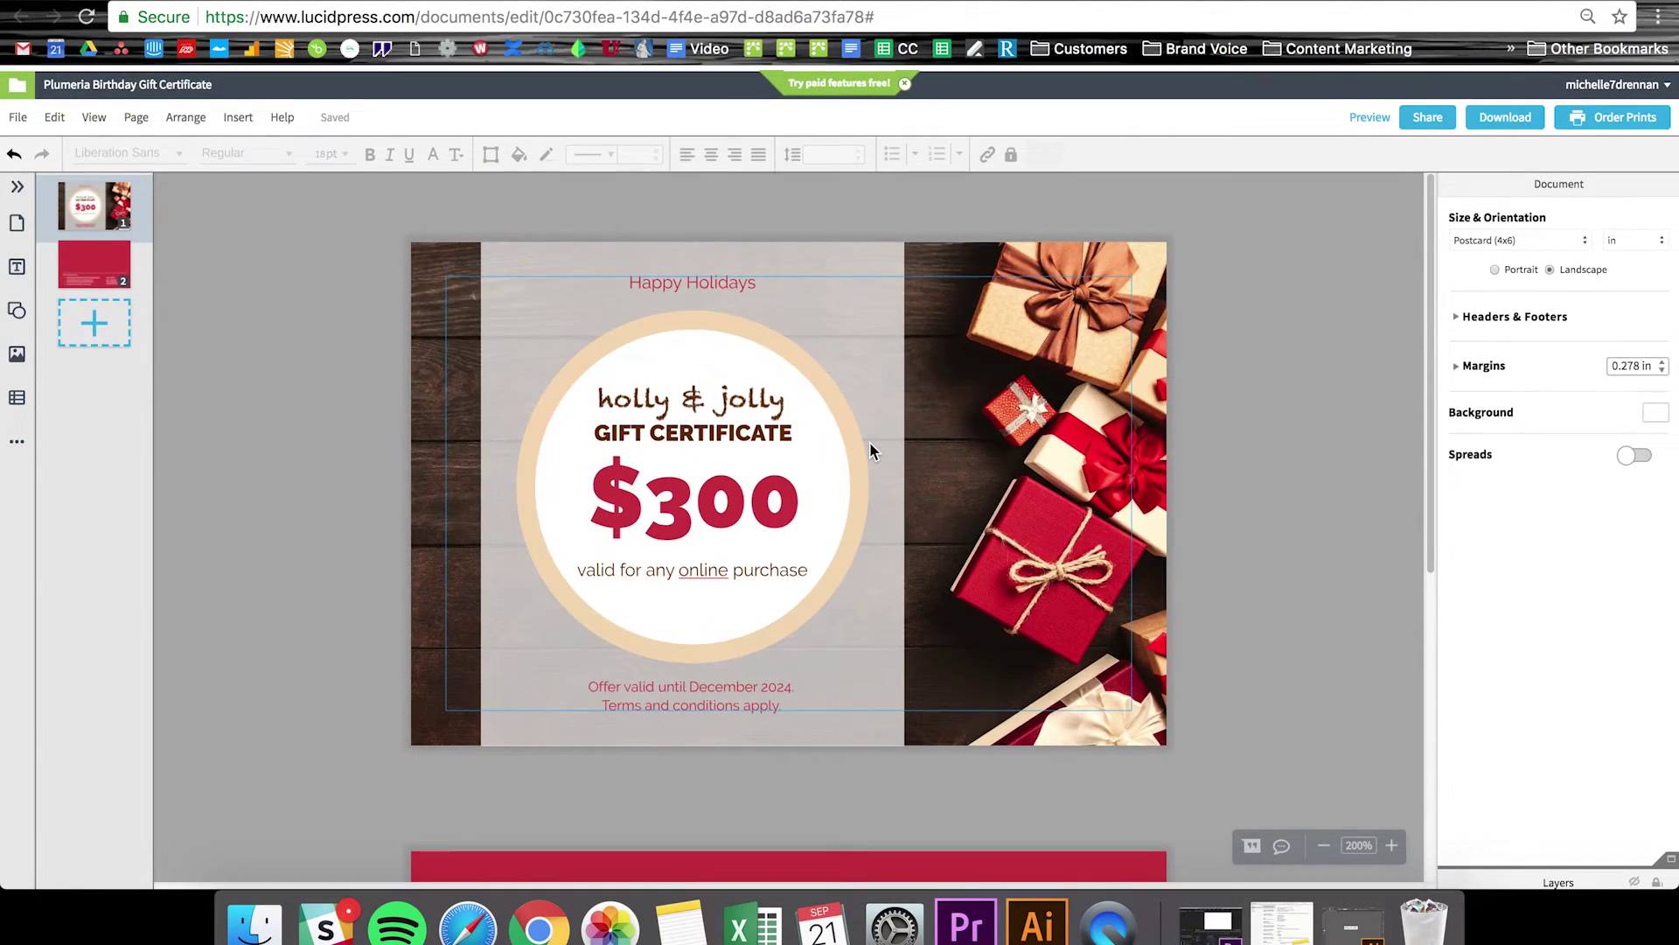
left_click(20, 112)
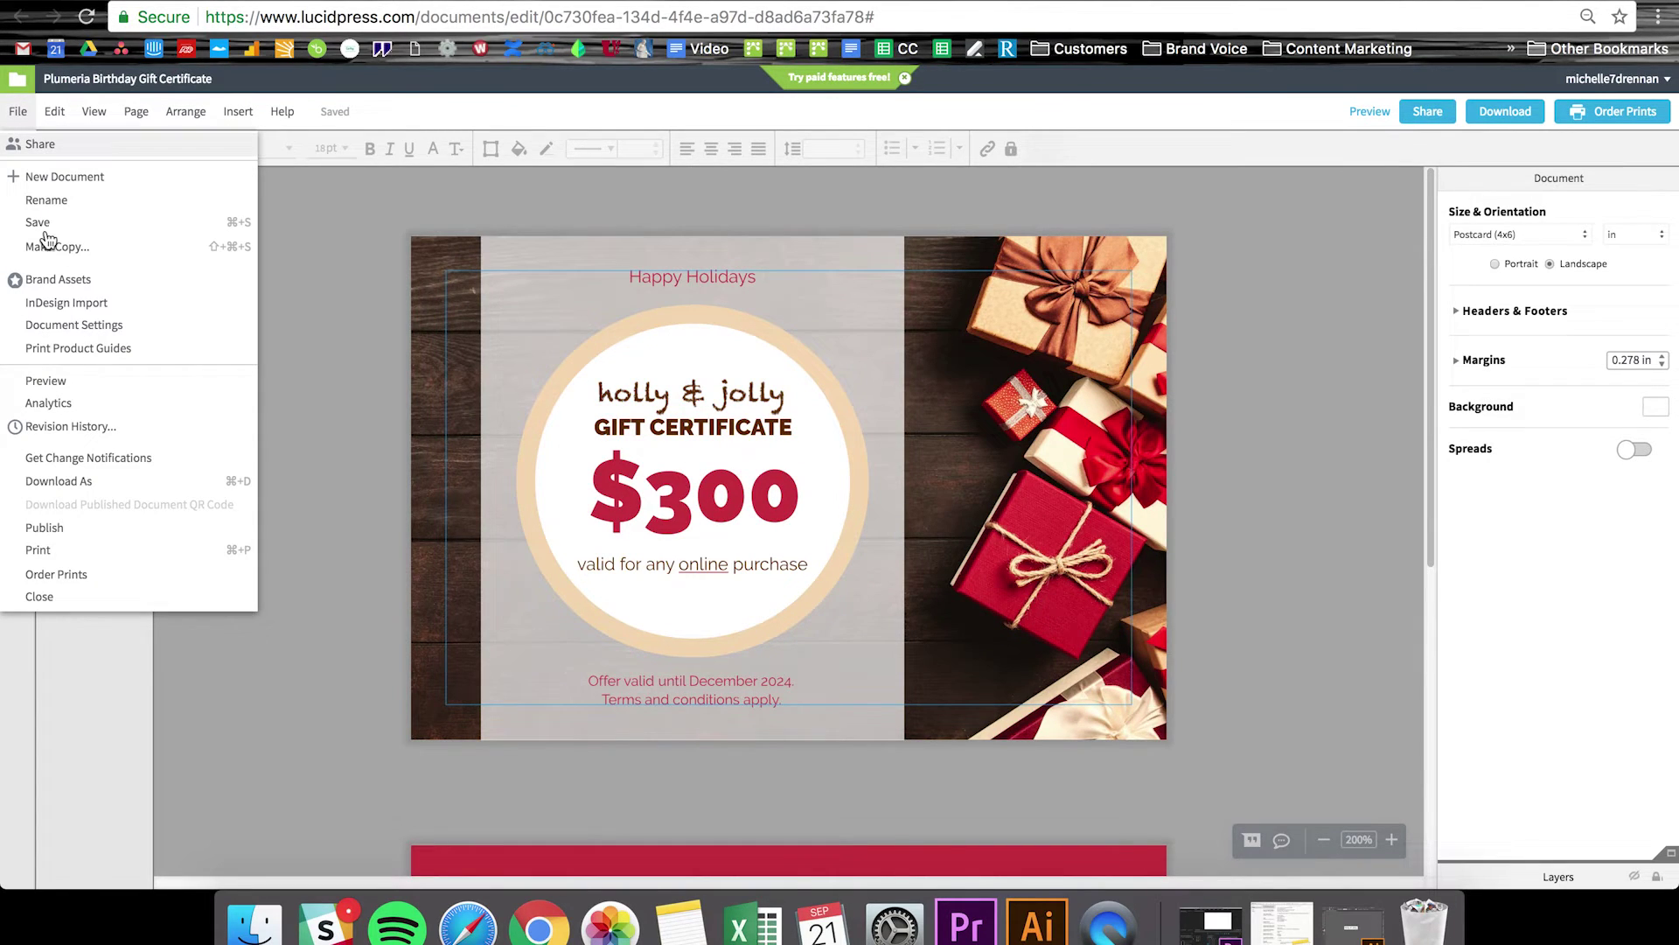
left_click(109, 482)
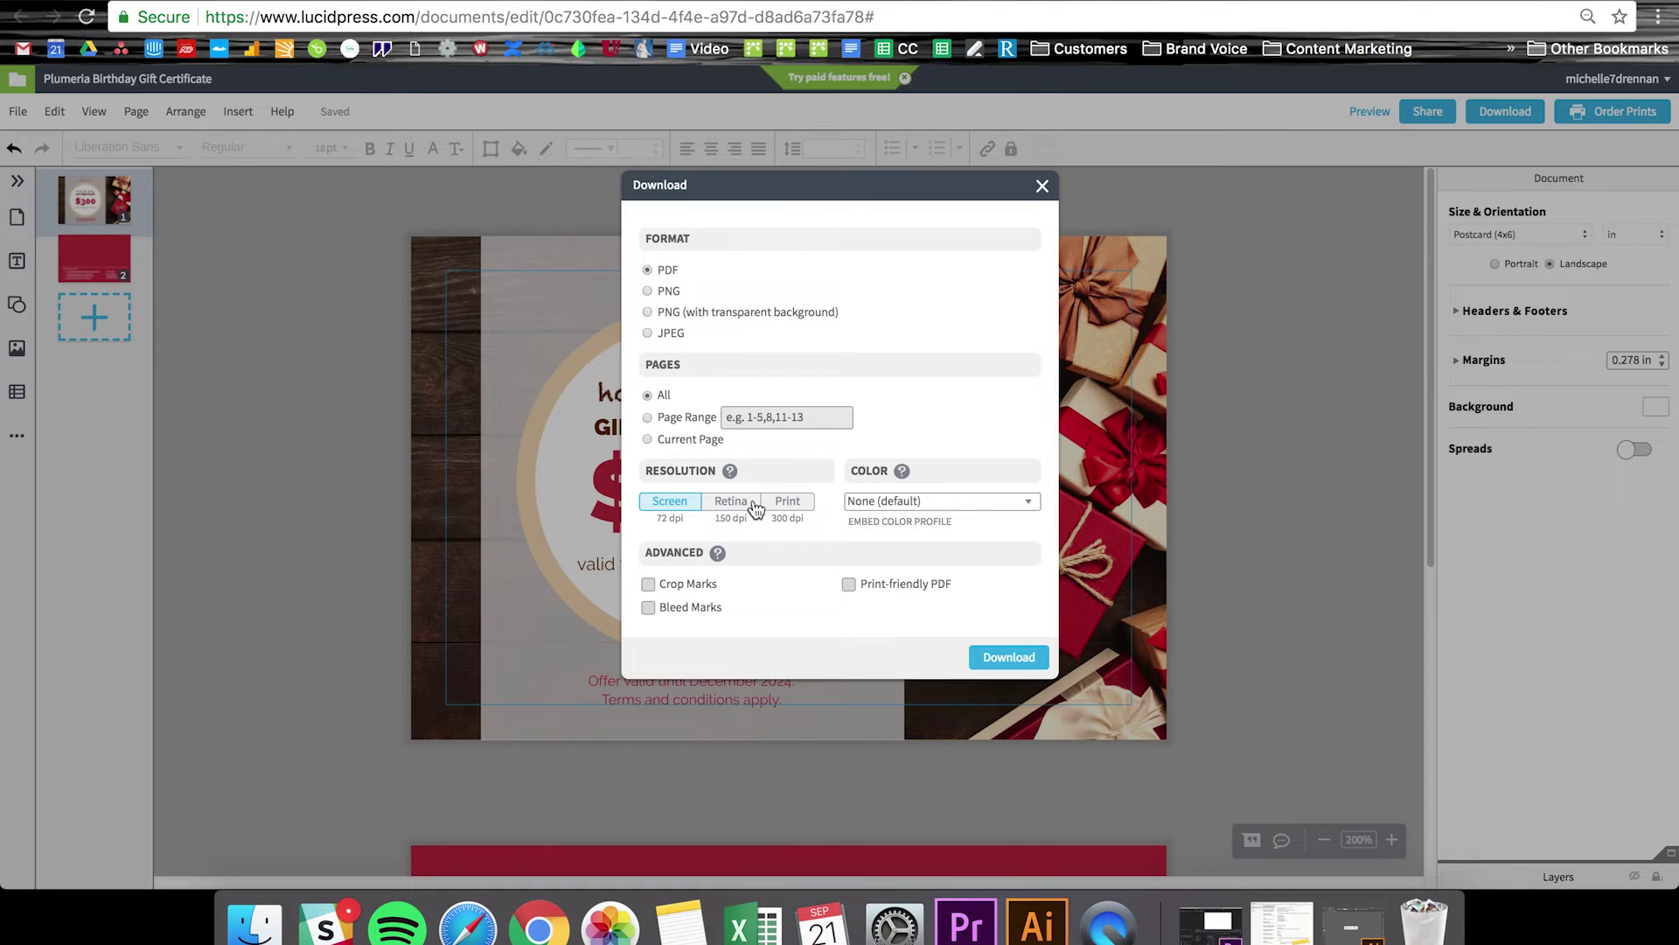
left_click(1043, 187)
left_click(18, 111)
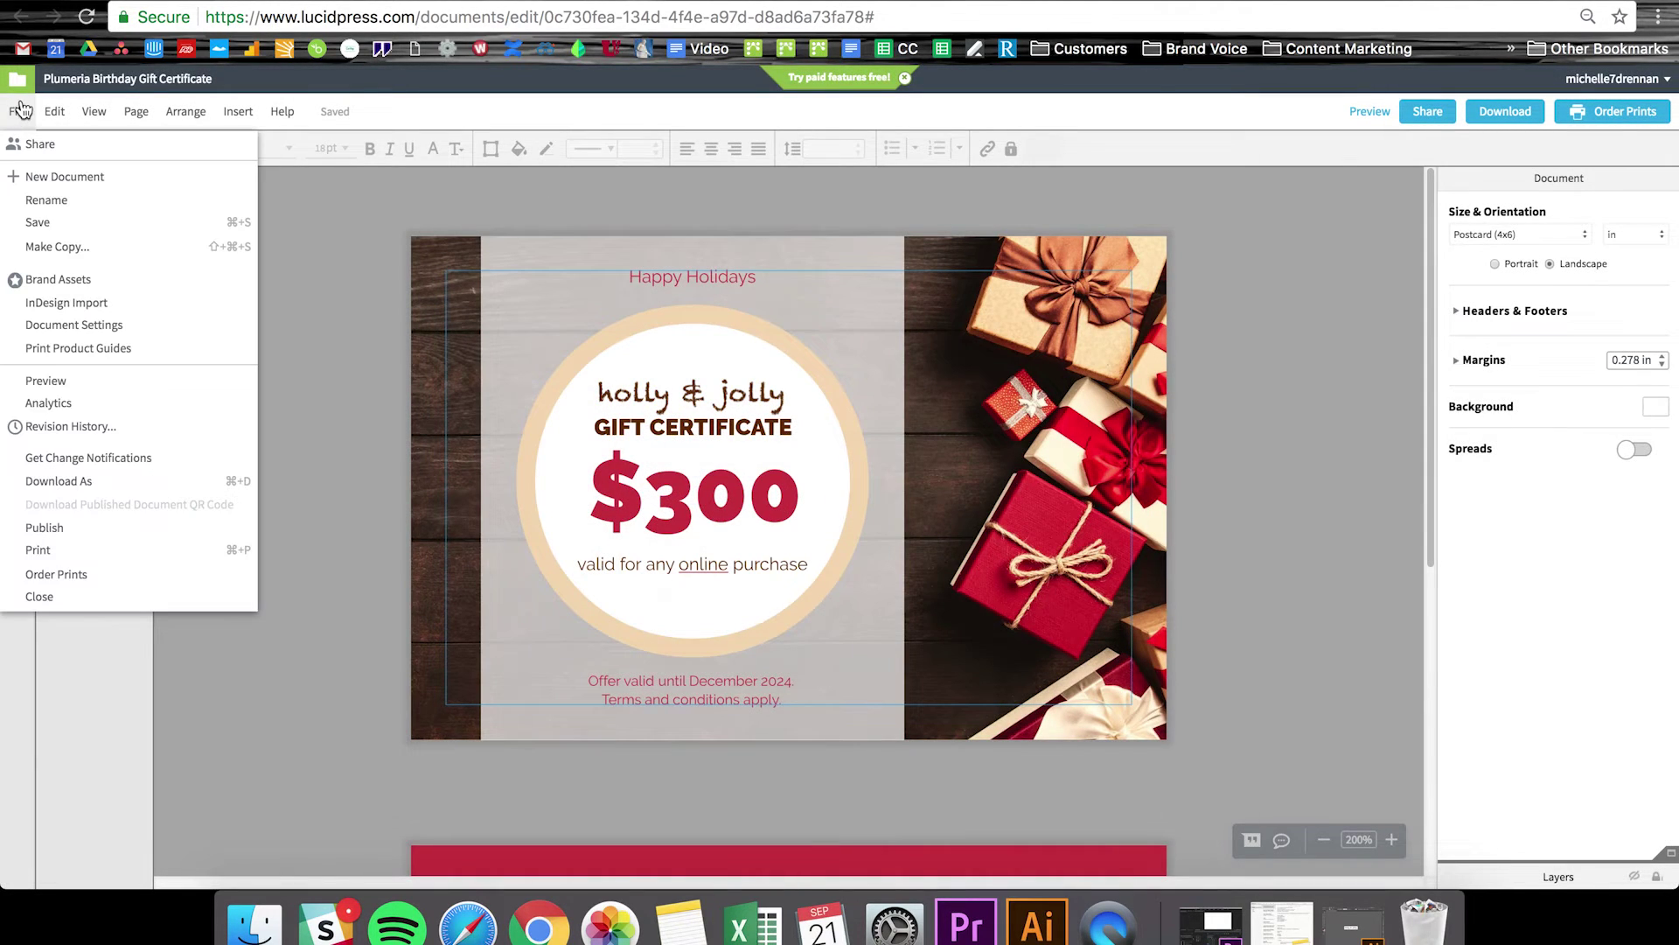
left_click(160, 581)
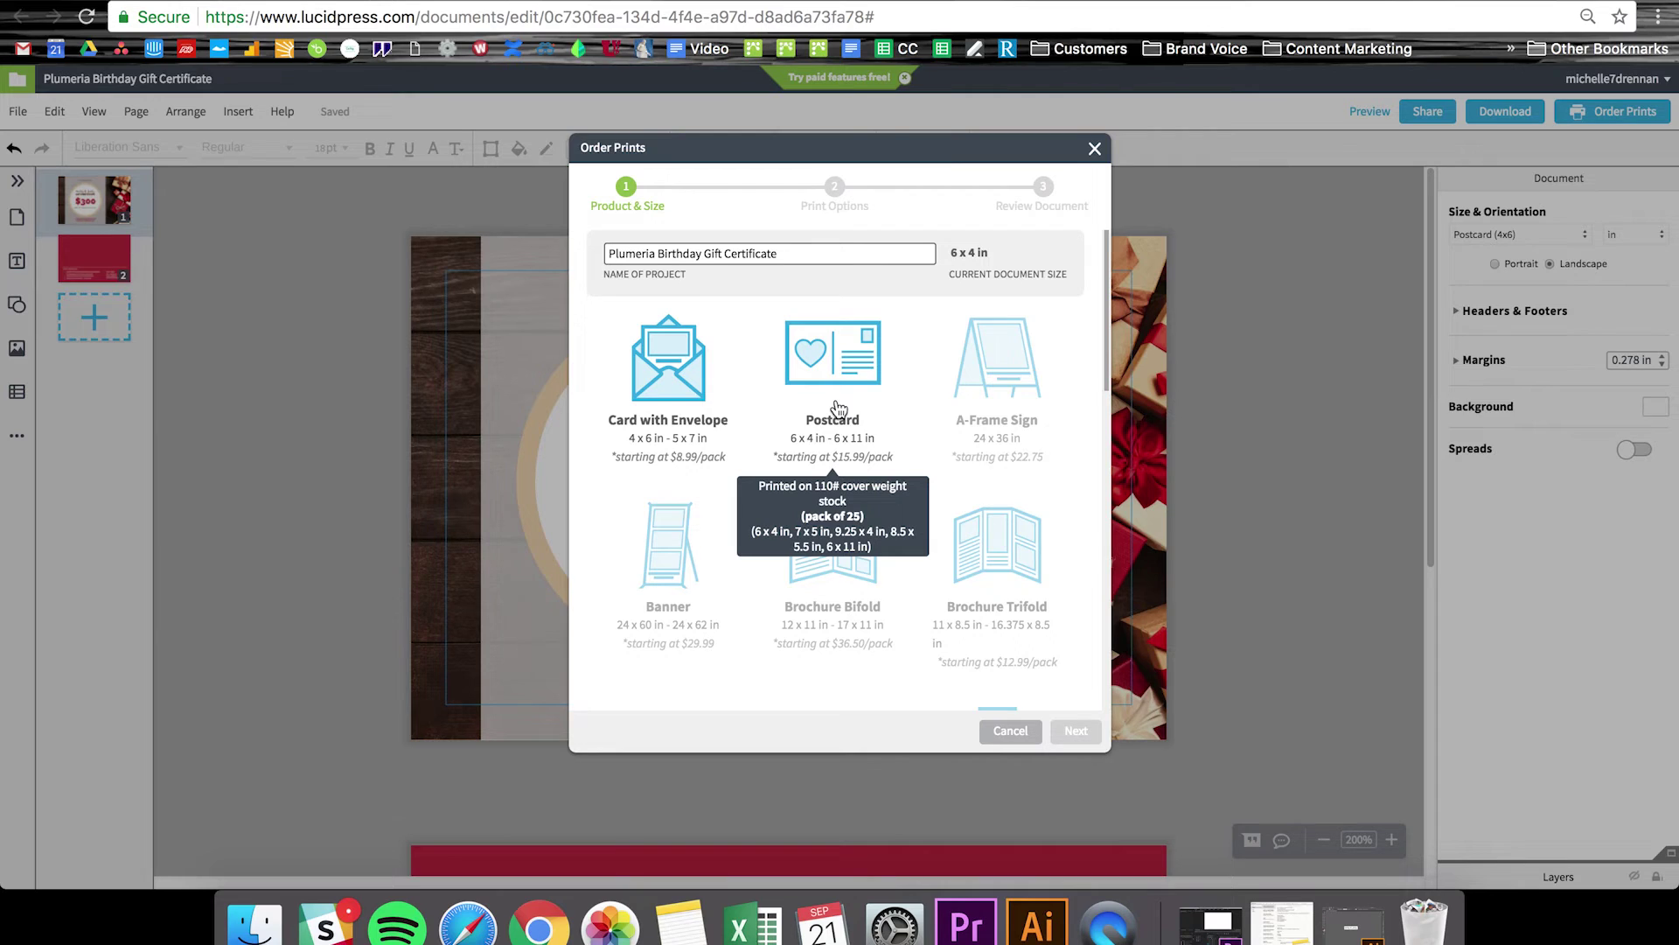
left_click(1093, 151)
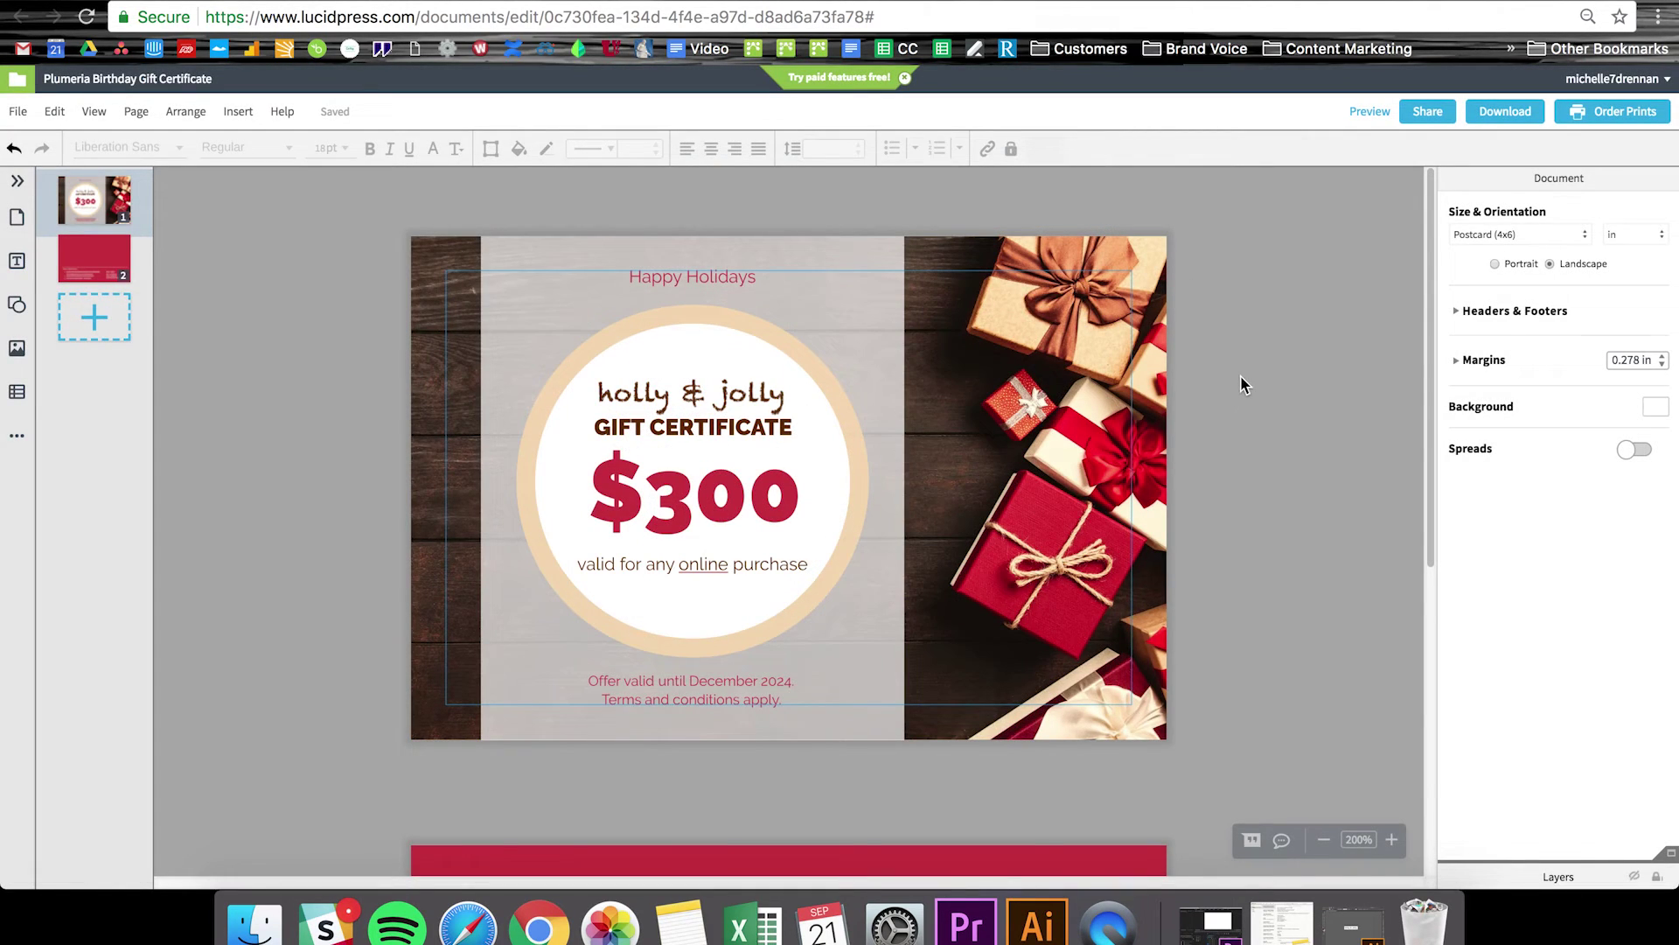
key("ctrl+minus")
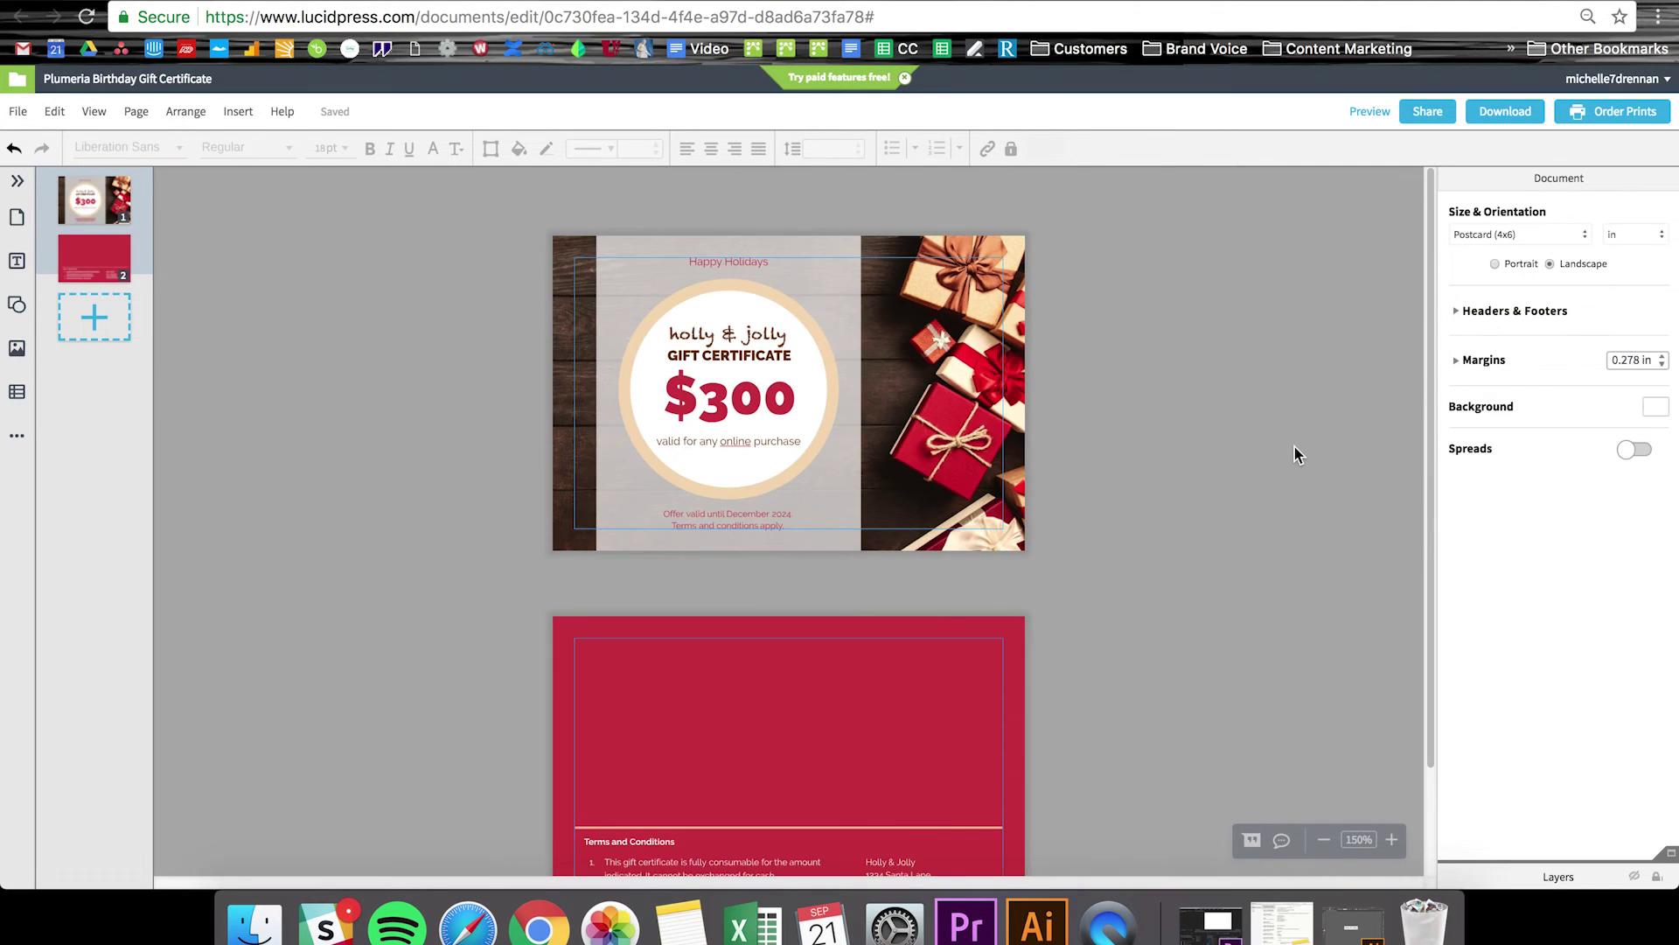
key("ctrl+minus")
key("ctrl+plus")
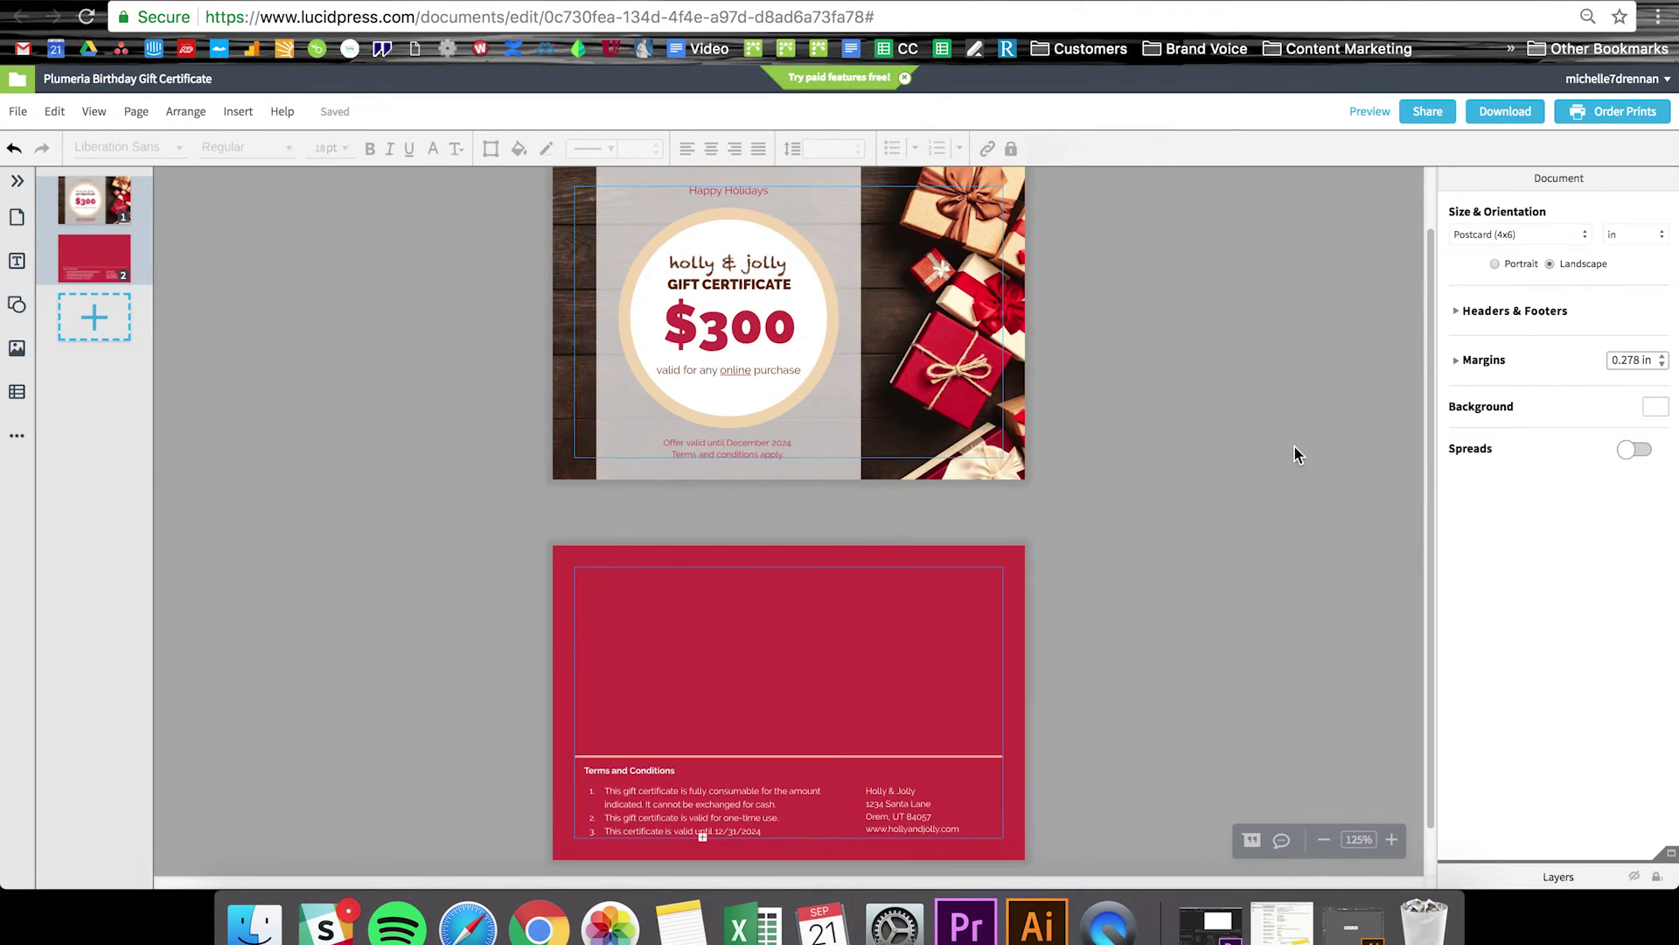
key("ctrl+plus")
scroll(1294, 454, "up", 3)
scroll(1294, 446, "up", 1)
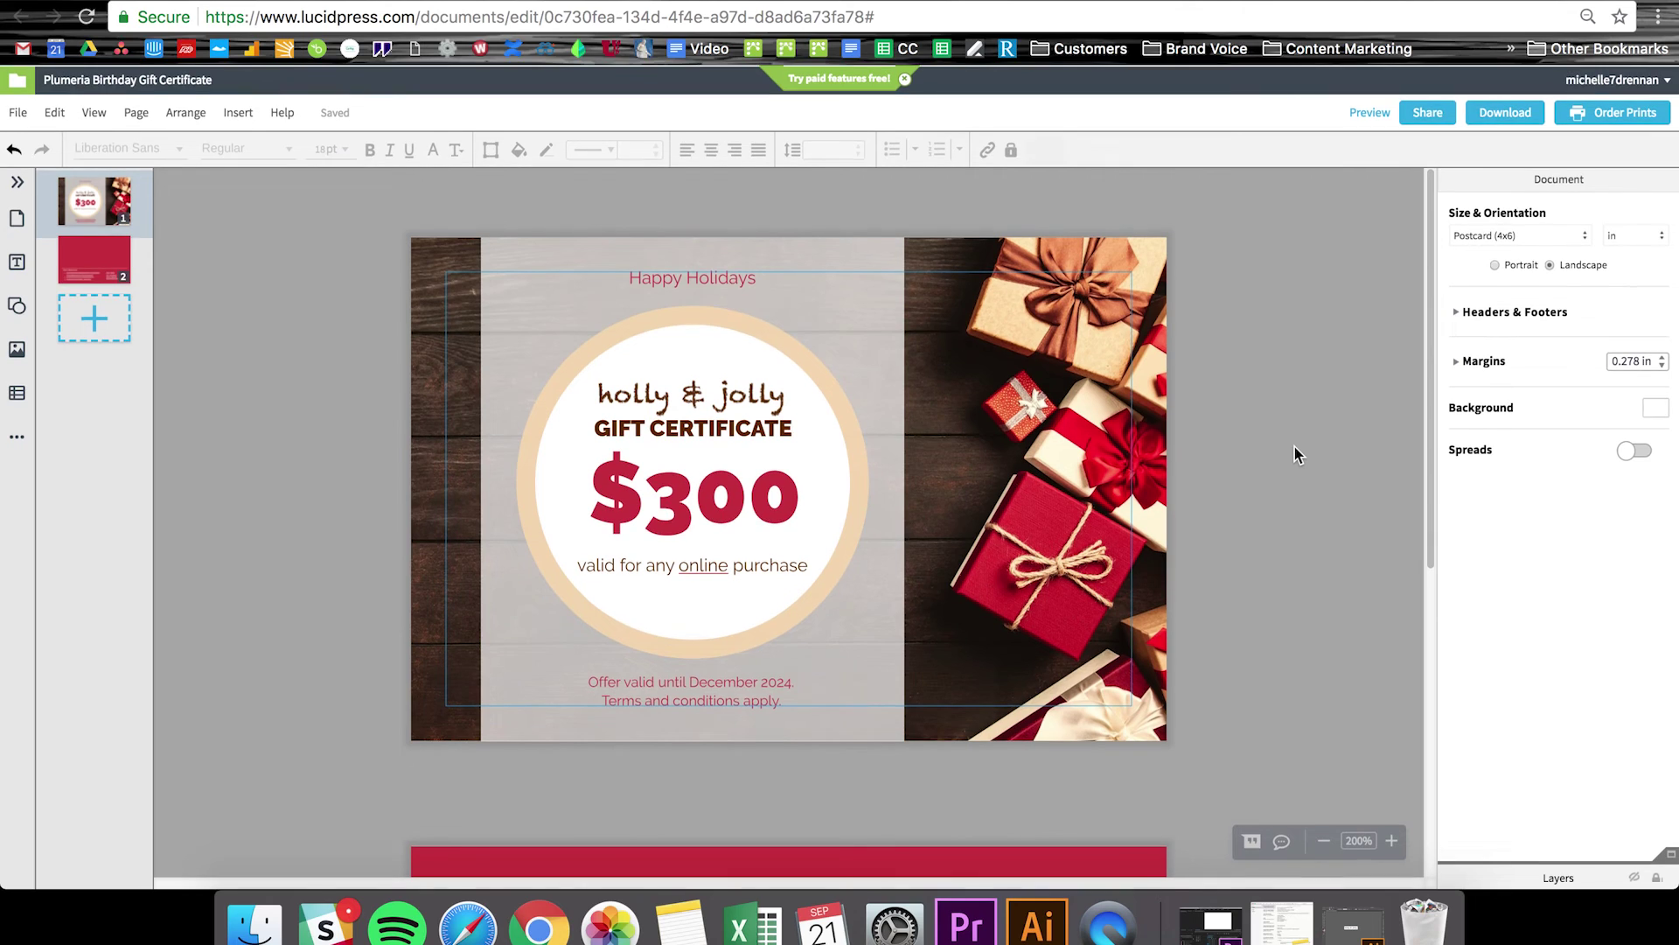